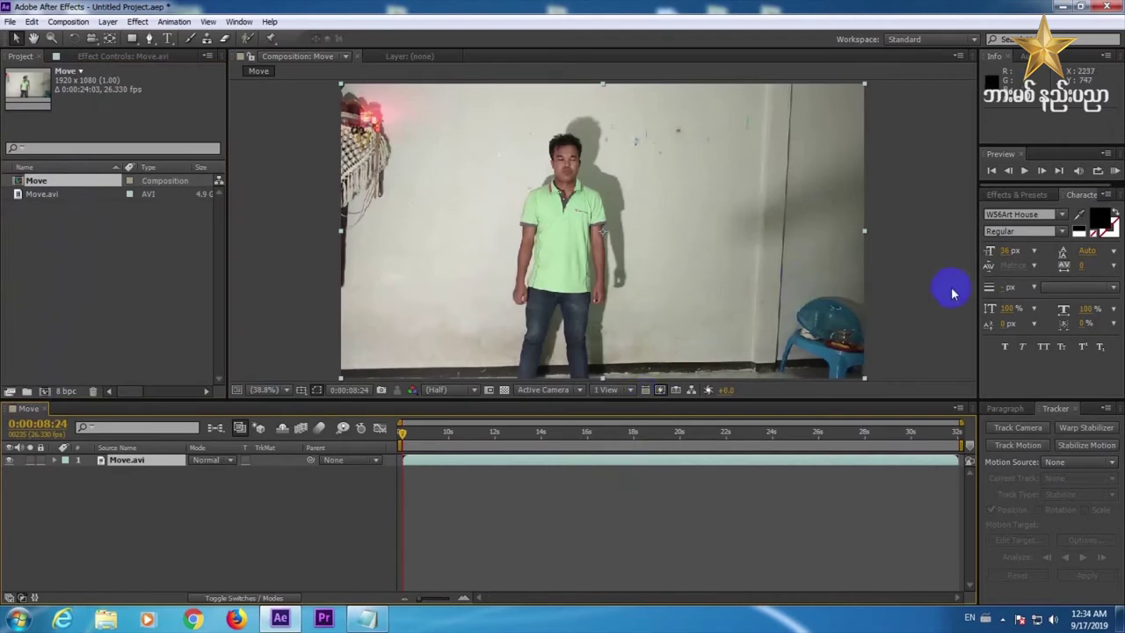
Preview the Move composition's footage of the man in the green shirt.
left_click(1117, 173)
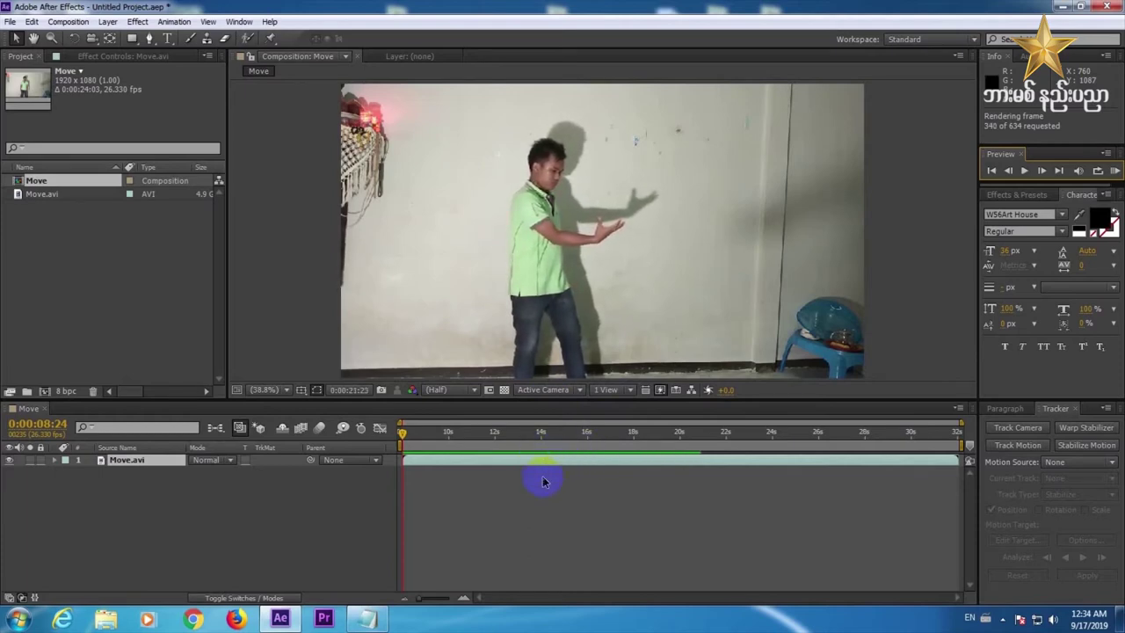
left_click(575, 529)
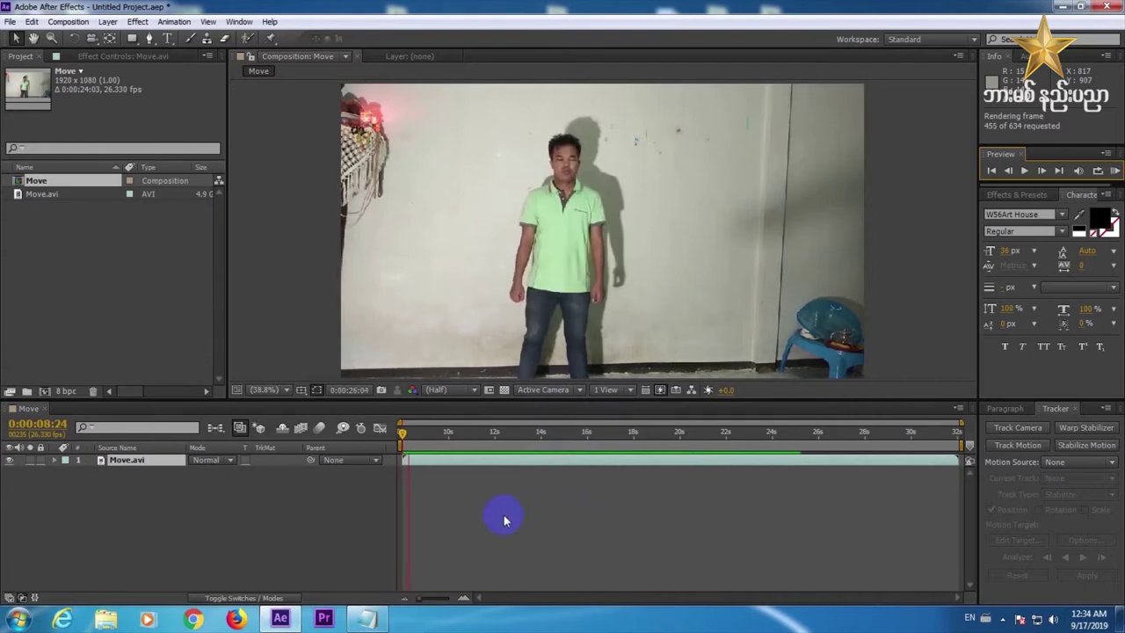
left_click(251, 492)
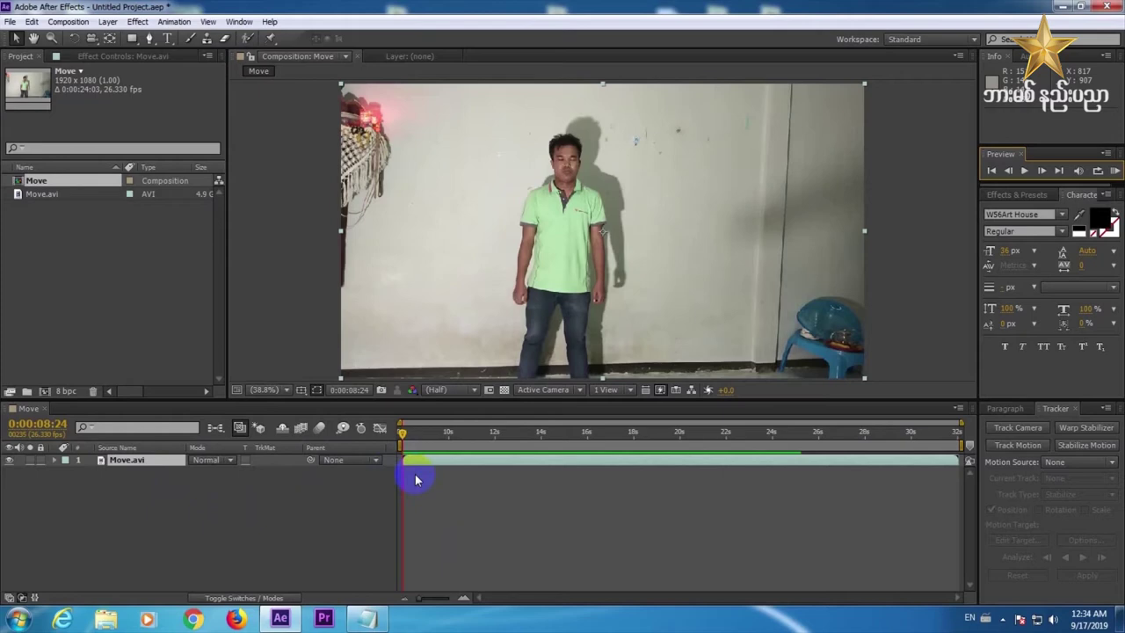
left_click(515, 314)
left_click(534, 333)
Start a new composition named Effect circle with a duration of 0:00:20:00.
left_click(45, 393)
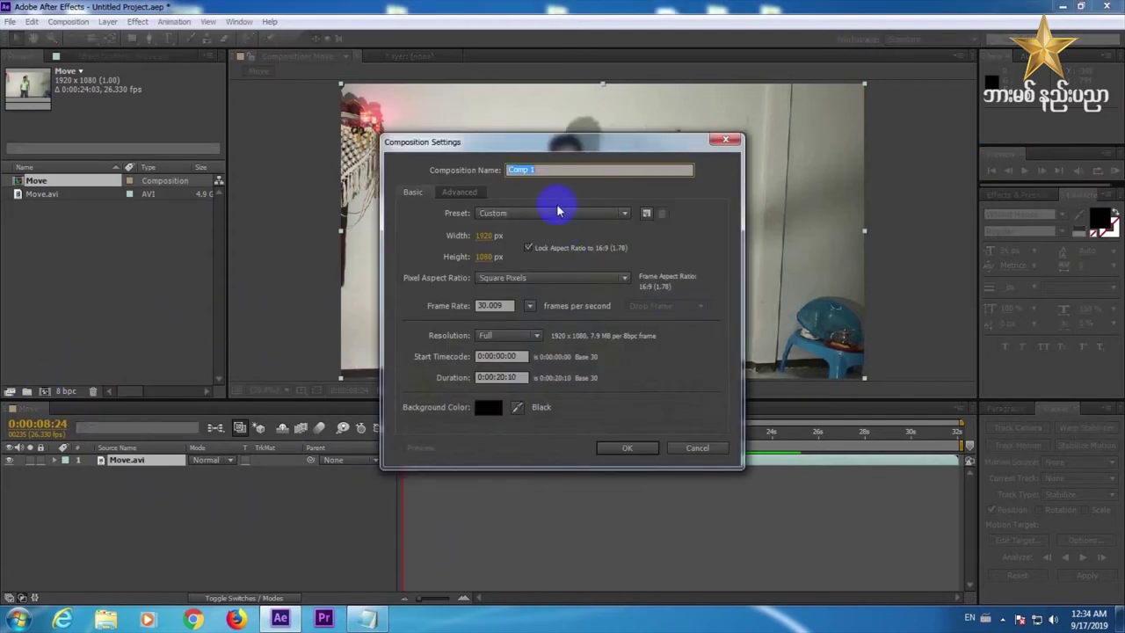
left_click(508, 376)
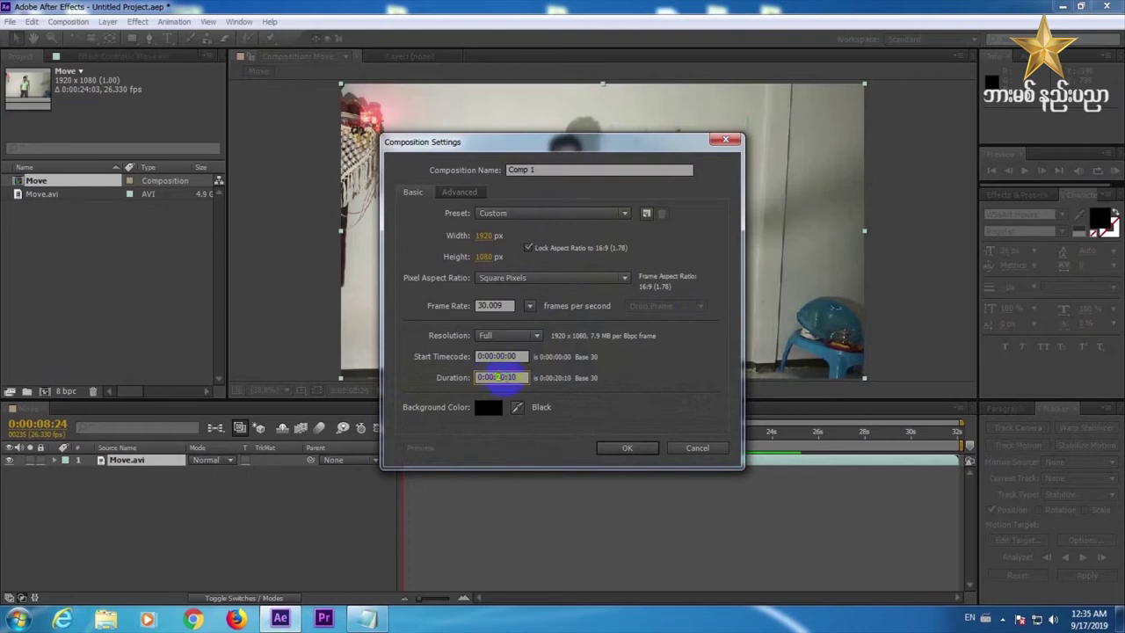
left_click_drag(508, 377, 538, 384)
key("BackSpace")
left_click(547, 167)
left_click_drag(547, 167, 468, 171)
type("Effect circle")
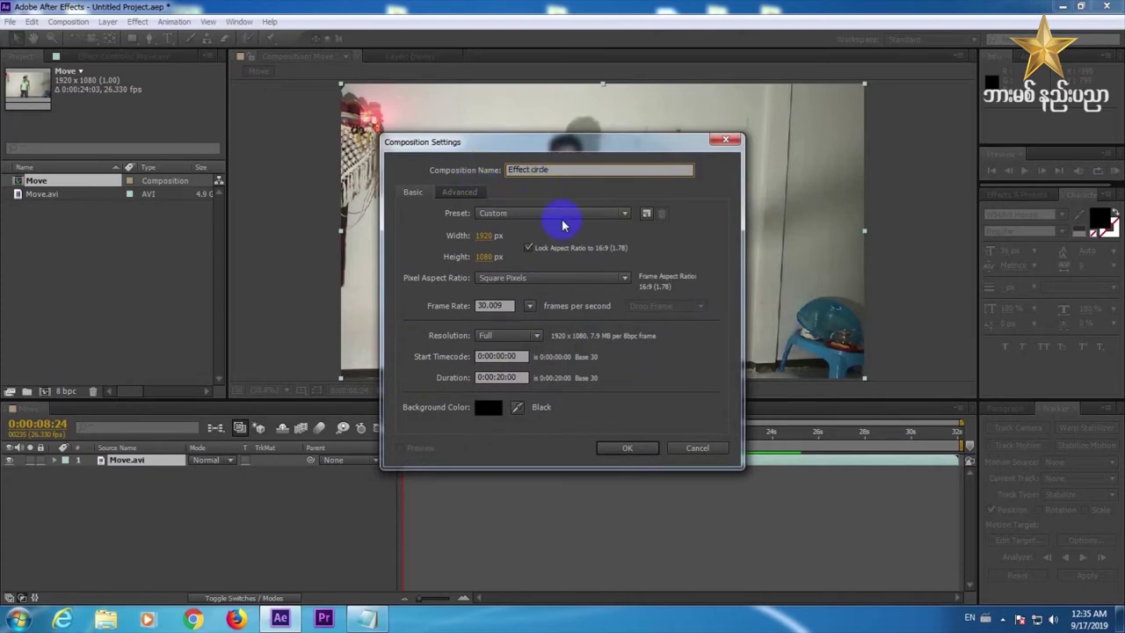
Apply the HDTV 1080 29.97 preset to the new composition and create it.
left_click(497, 218)
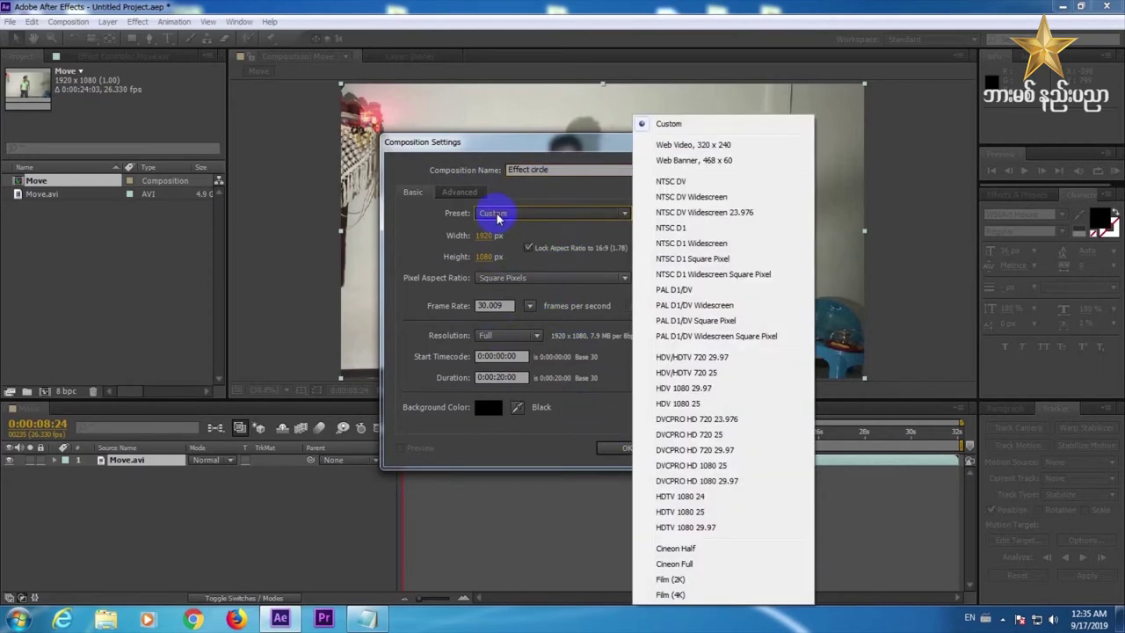
left_click(710, 527)
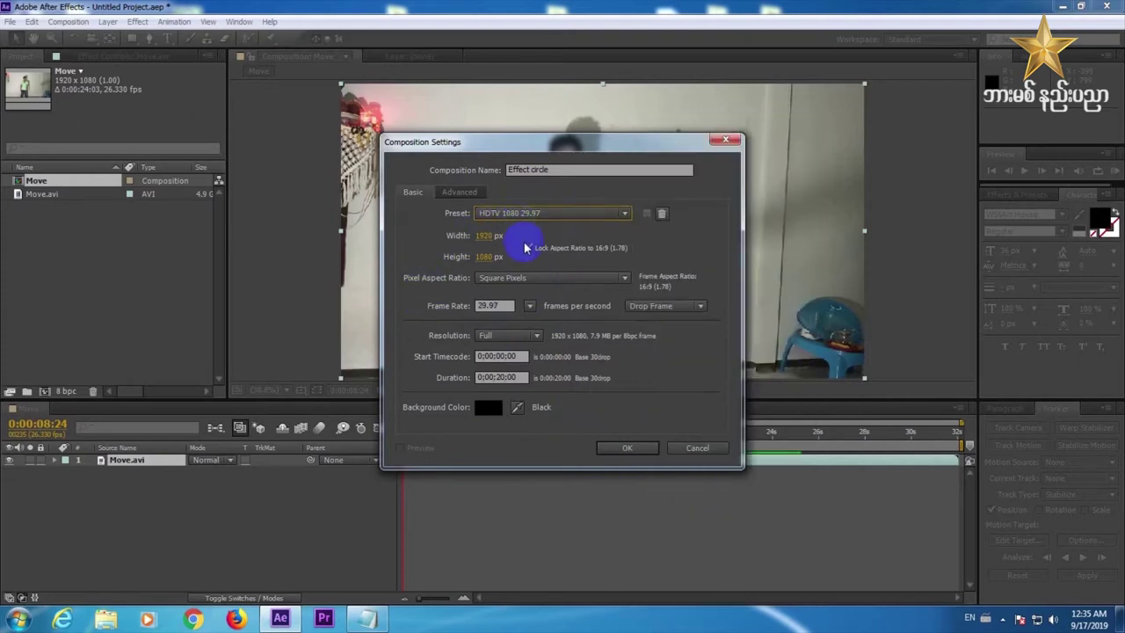
left_click(510, 378)
left_click(605, 447)
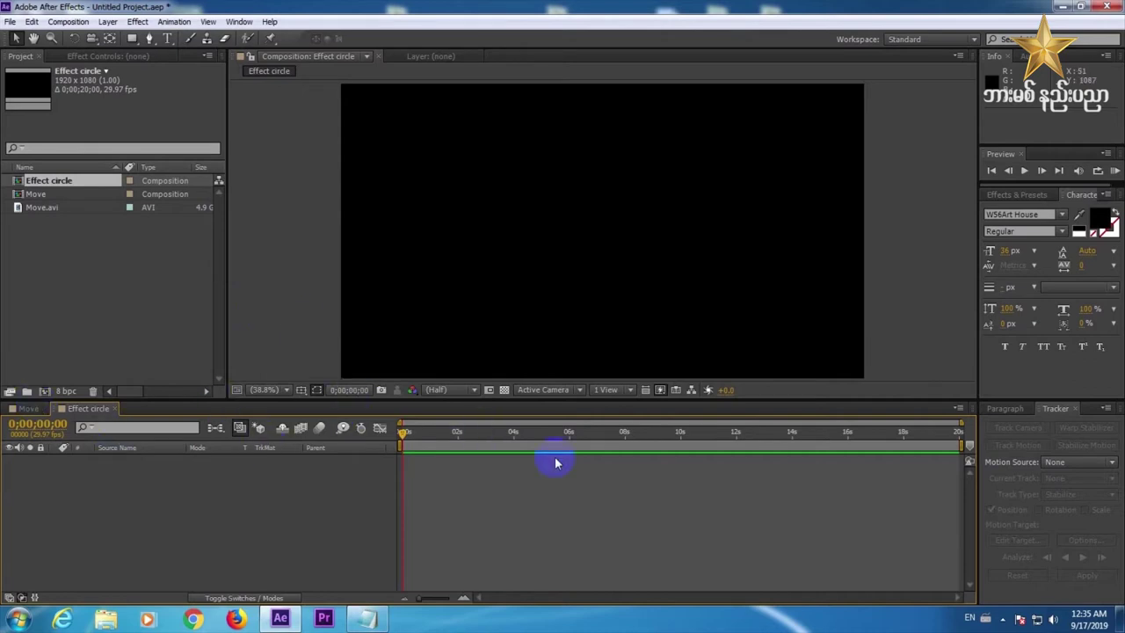
Add a black solid layer at full composition size to the Effect circle composition.
left_click(68, 180)
right_click(129, 504)
mouse_move(145, 356)
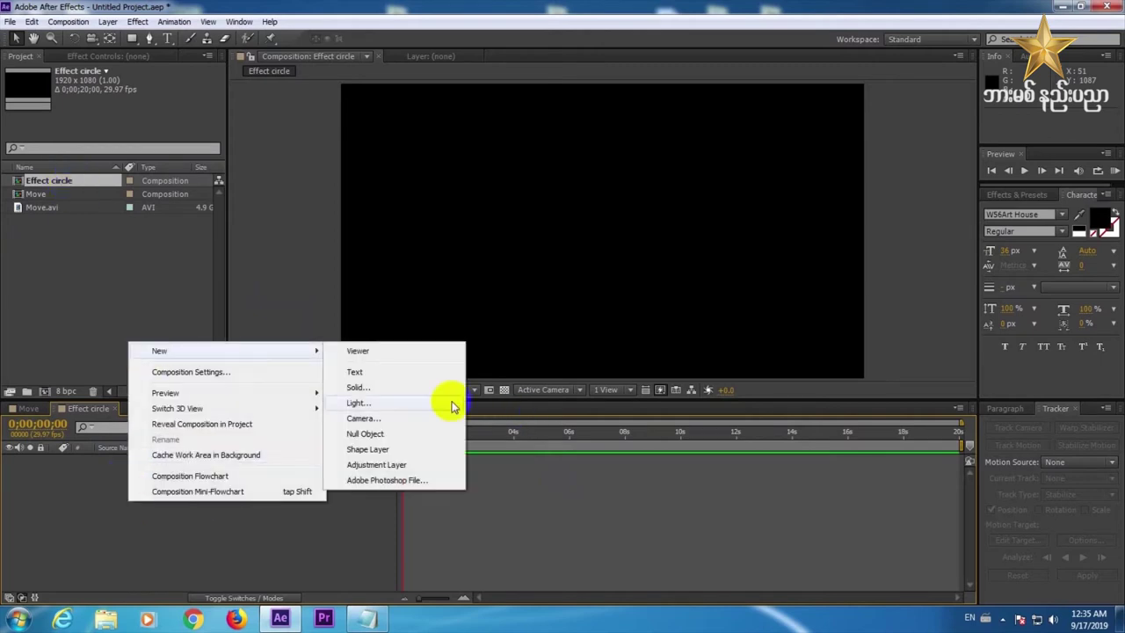
left_click(399, 391)
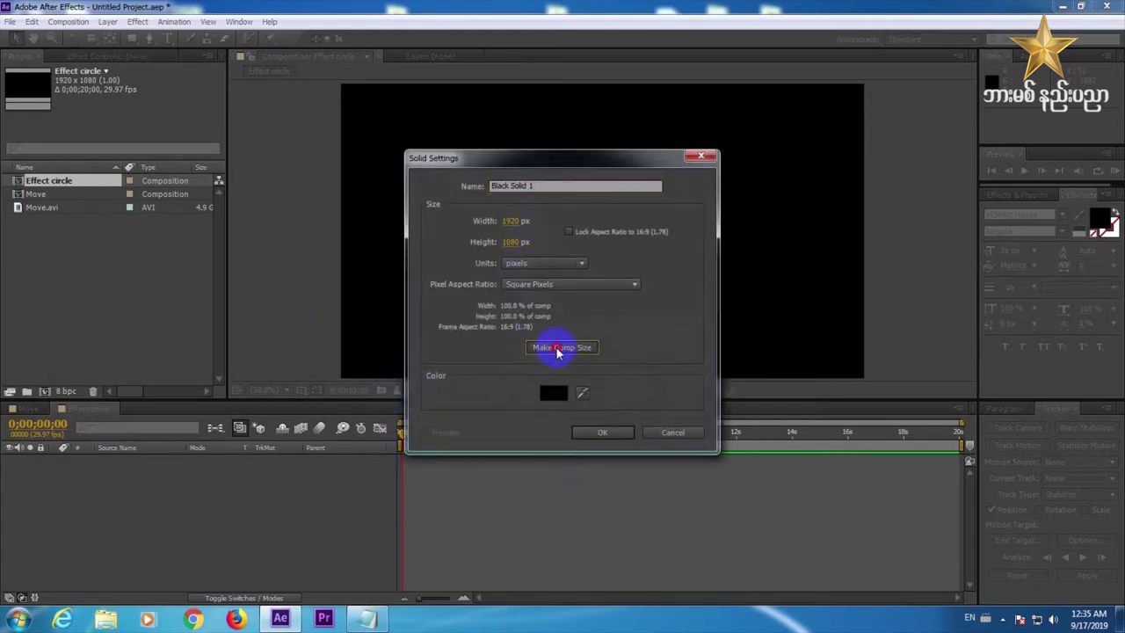
left_click(603, 431)
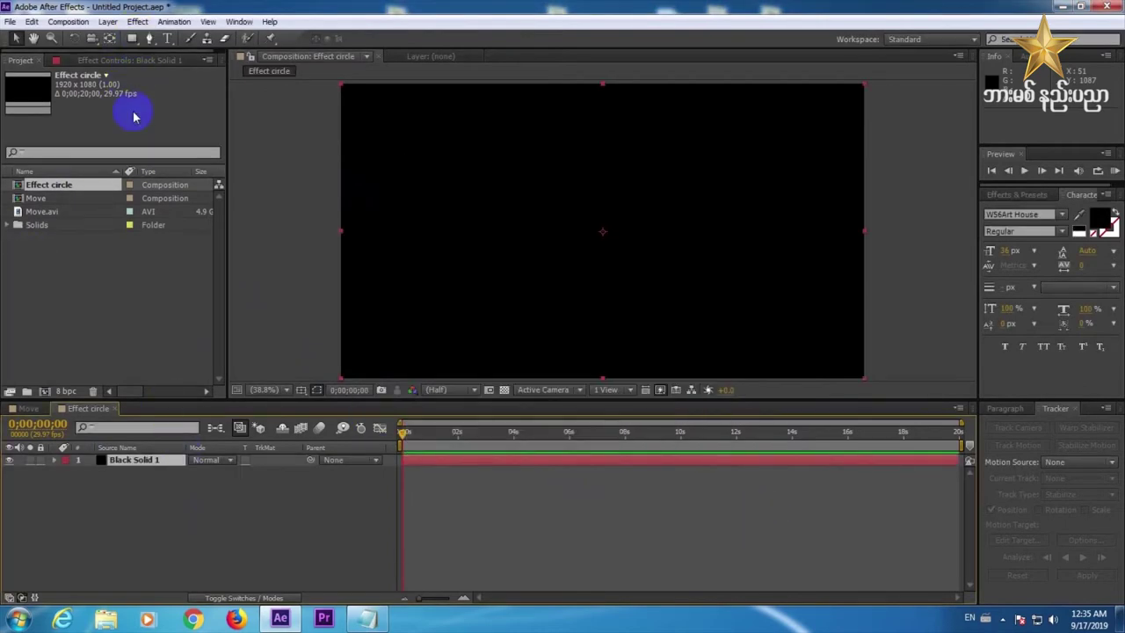
Apply the Fractal Noise effect to the black solid and set its fractal type to Dynamic Progressive.
left_click(138, 22)
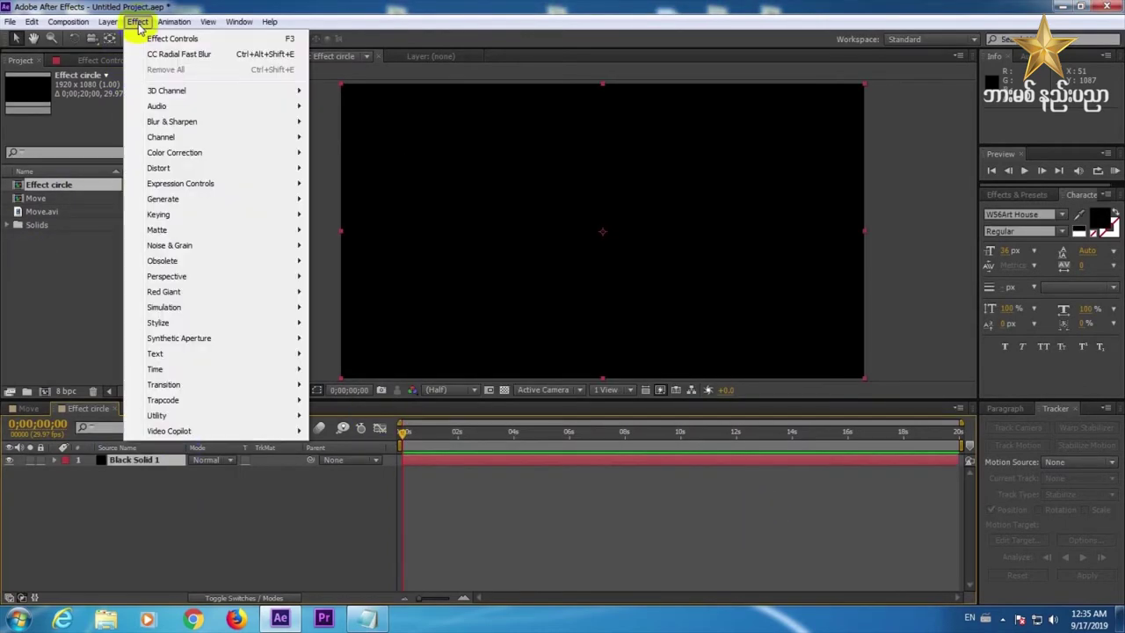
left_click(196, 251)
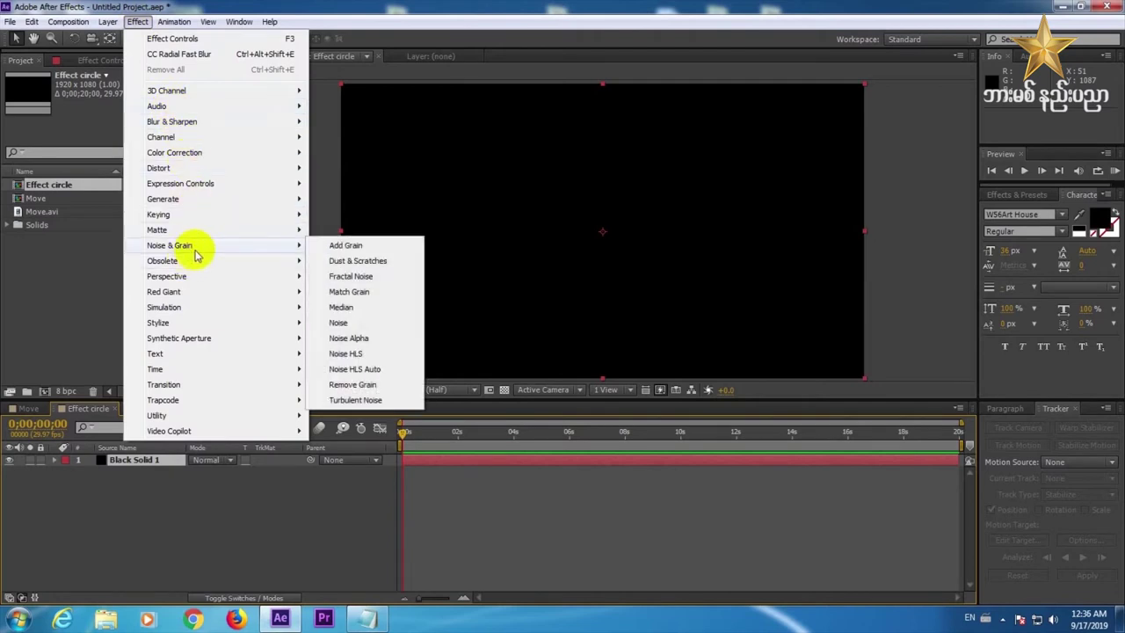
left_click(352, 276)
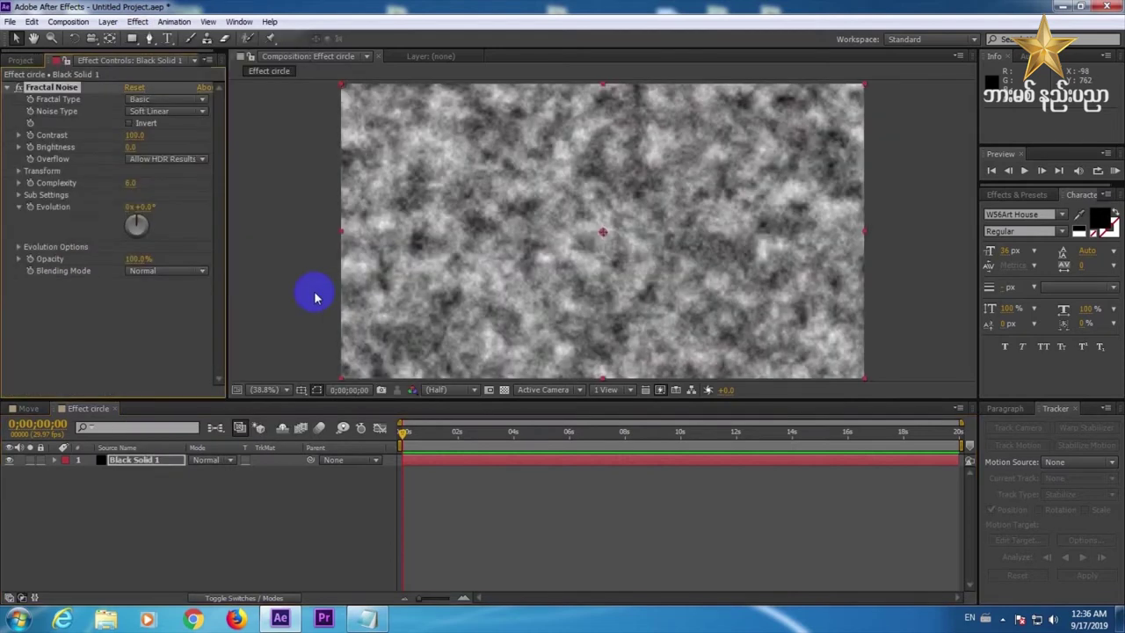
left_click(176, 100)
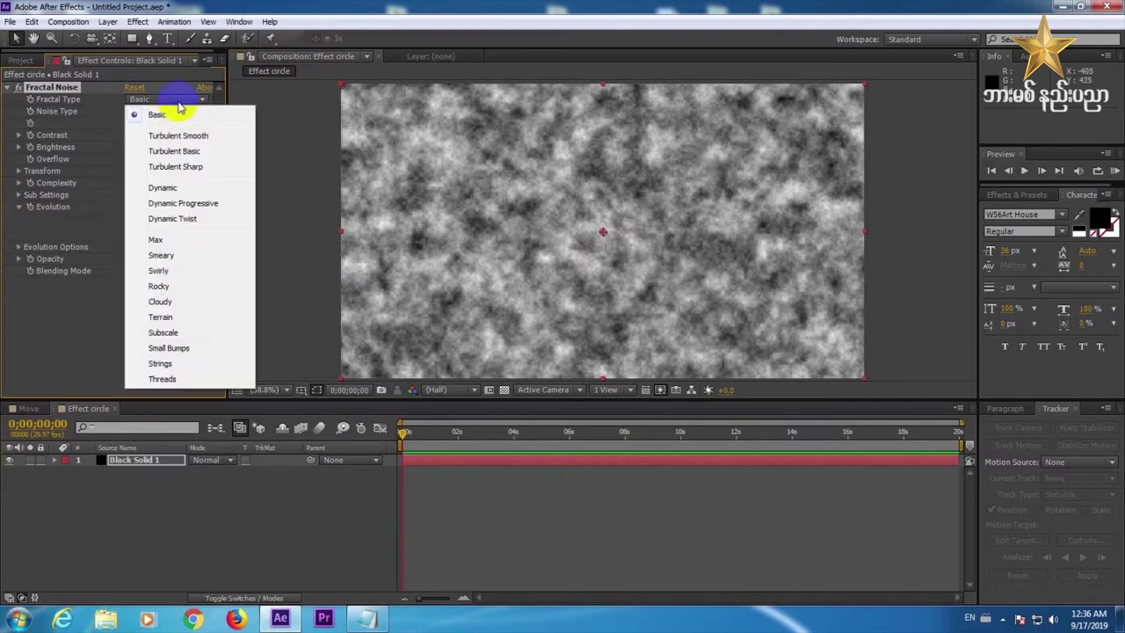
left_click(220, 204)
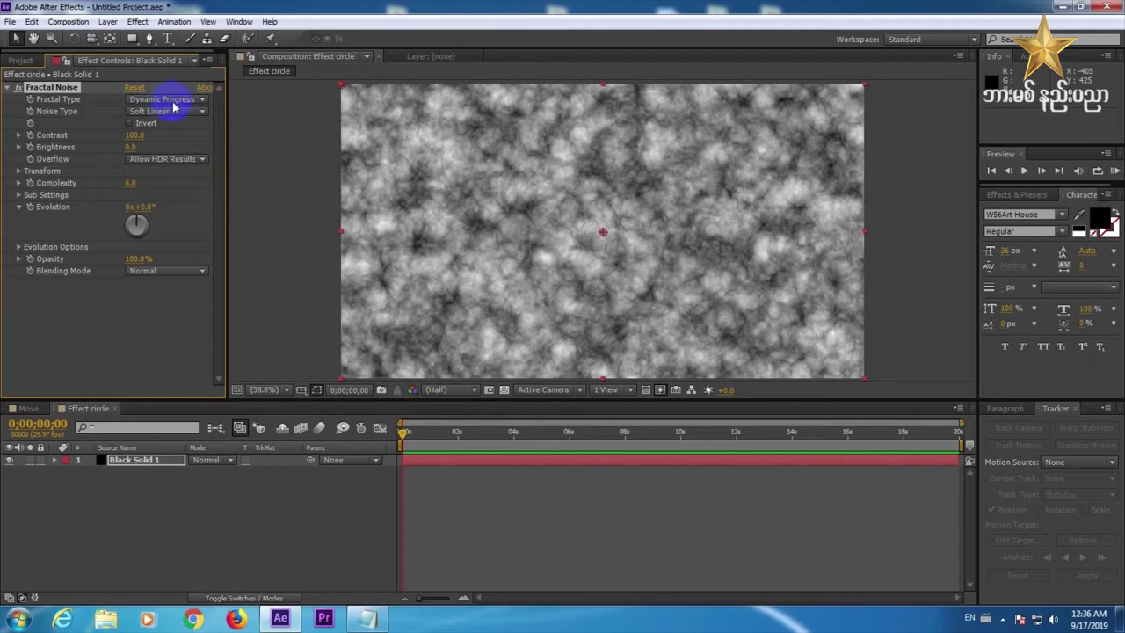
Invert the fractal noise and set its contrast to 202 and brightness to -27.
left_click(131, 125)
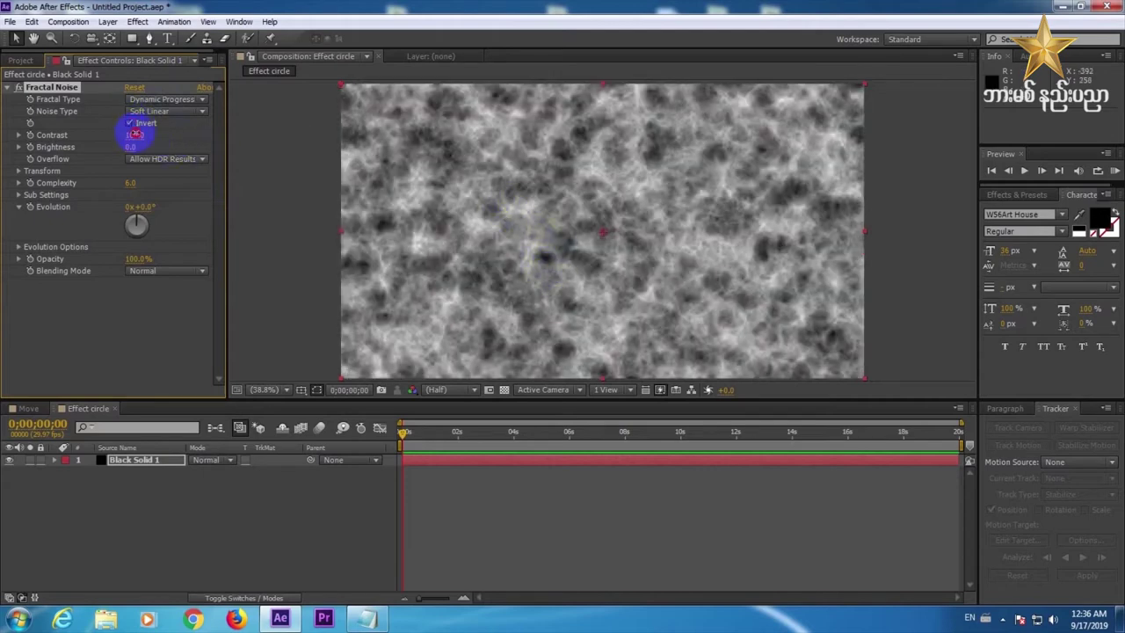
left_click_drag(136, 135, 201, 113)
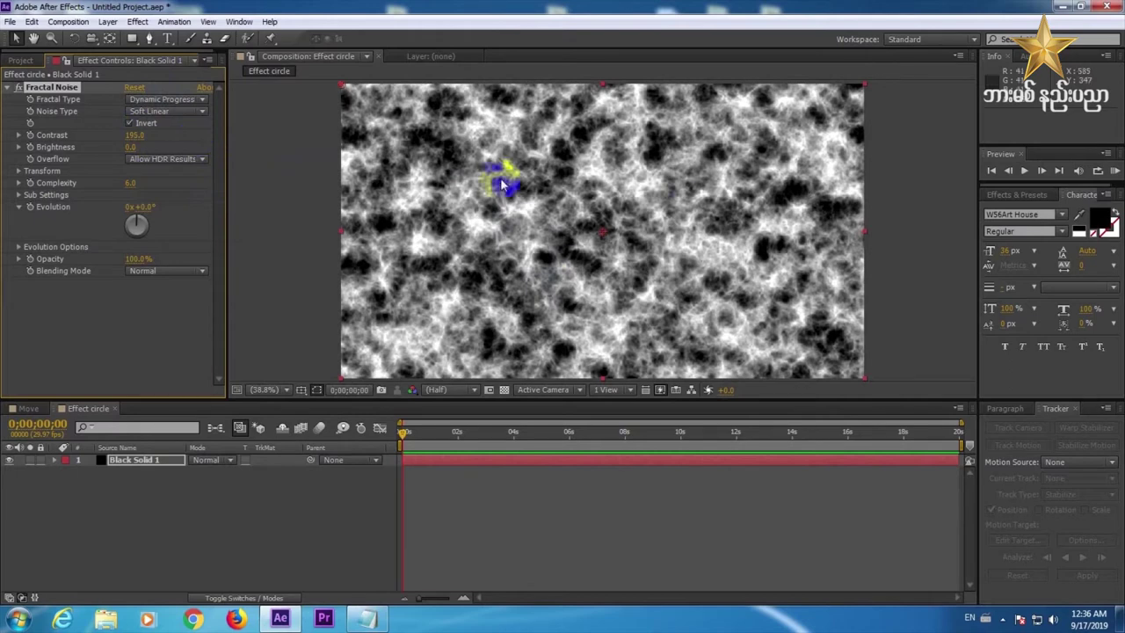
left_click(136, 134)
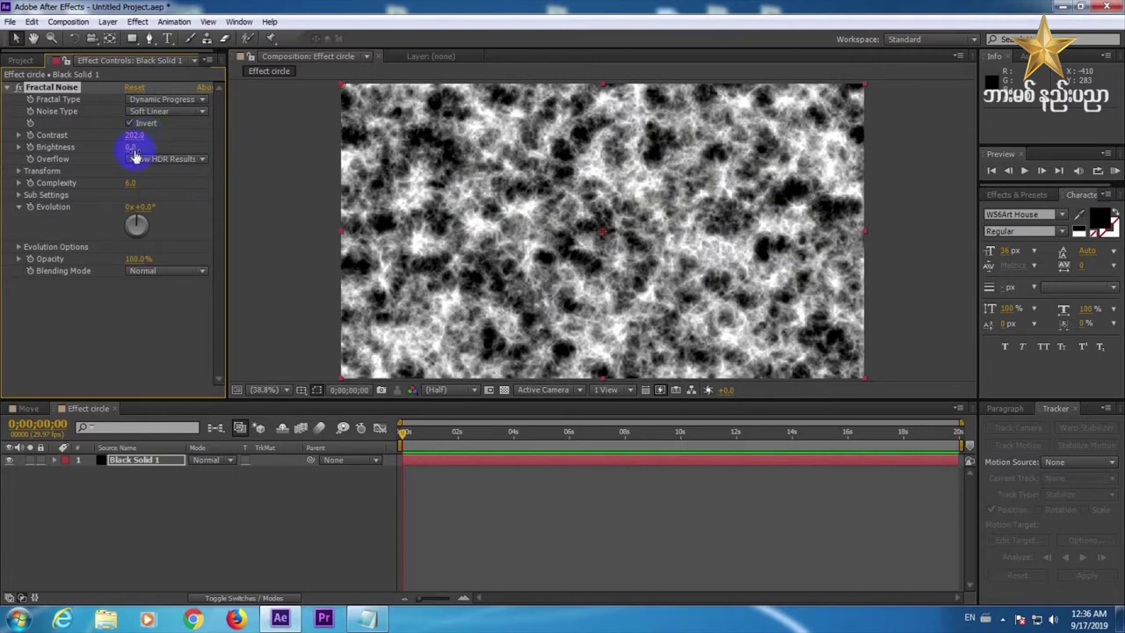
left_click_drag(131, 146, 113, 150)
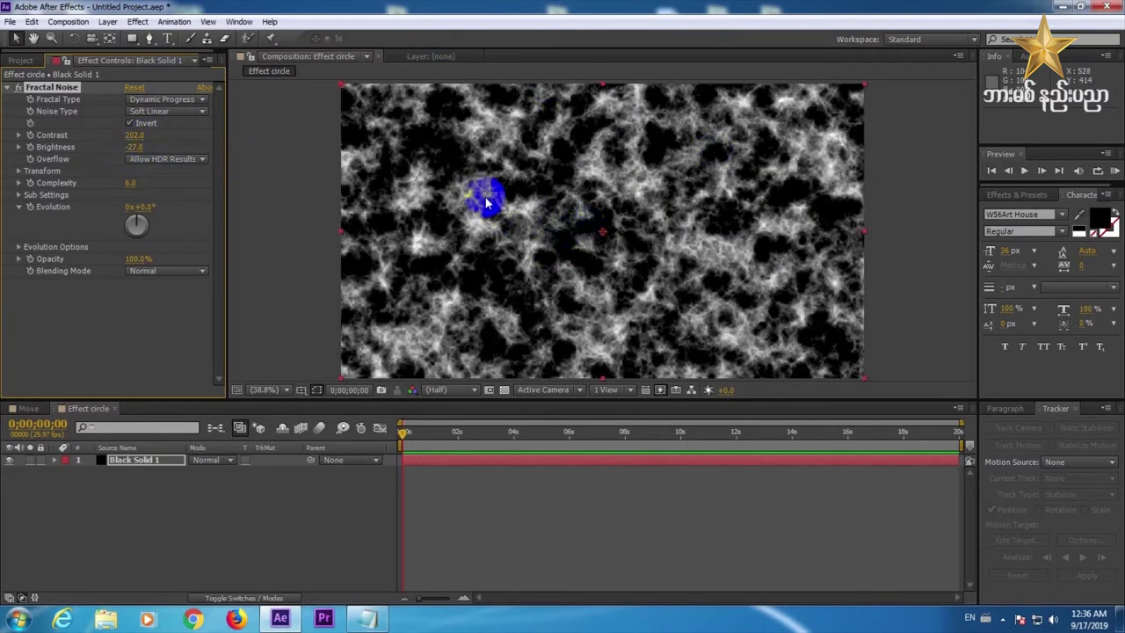
Try out a different Evolution value for the fractal noise and undo the change.
left_click_drag(411, 439, 359, 432)
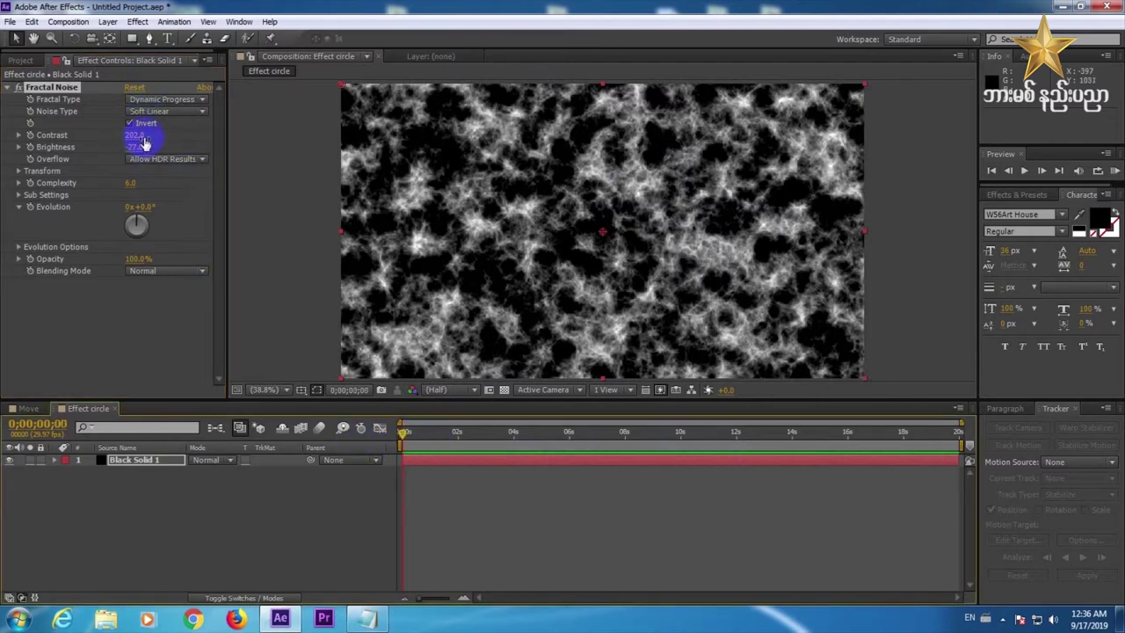
left_click_drag(402, 431, 382, 470)
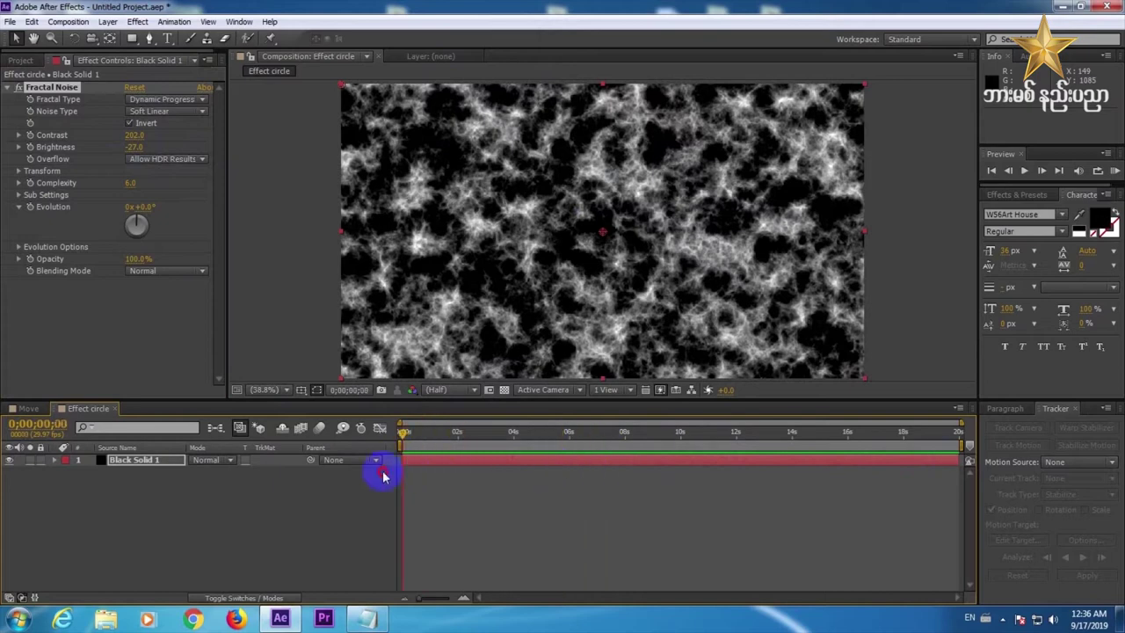
left_click_drag(144, 214, 191, 226)
key("ctrl+z")
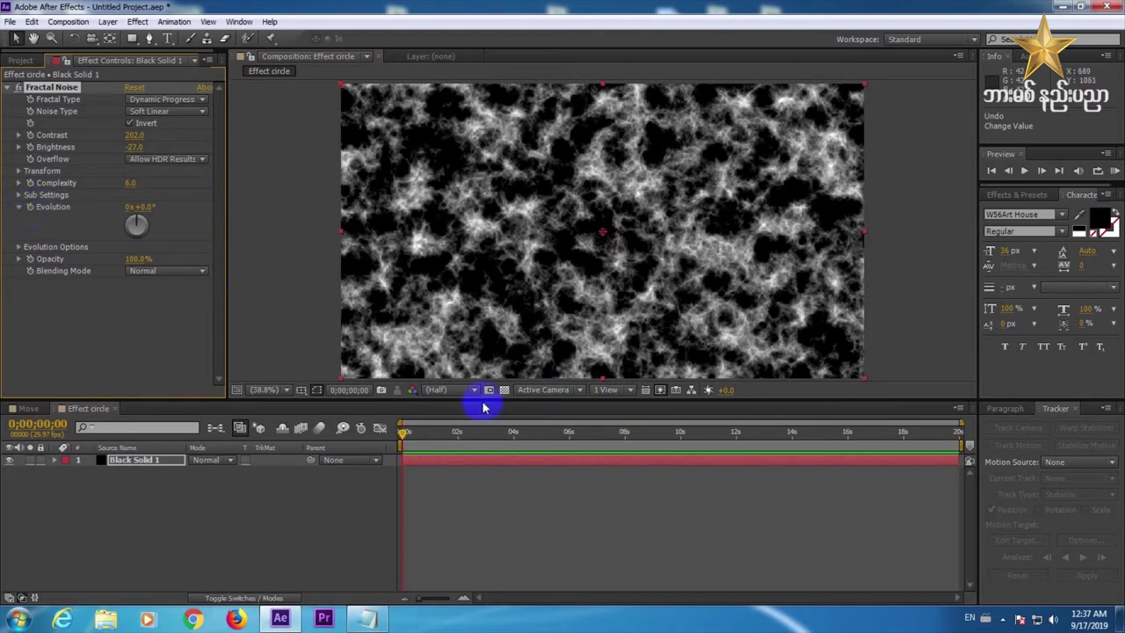
Add the expression time*100 to the Fractal Noise Evolution property and preview the animation.
left_click(395, 442)
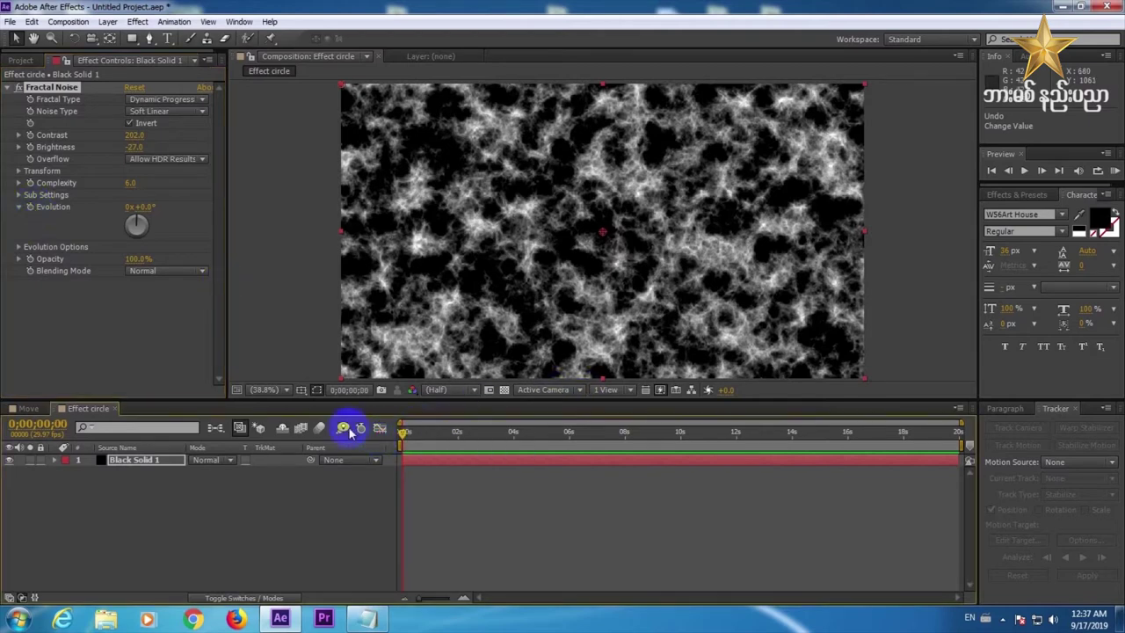
left_click(31, 209, "alt")
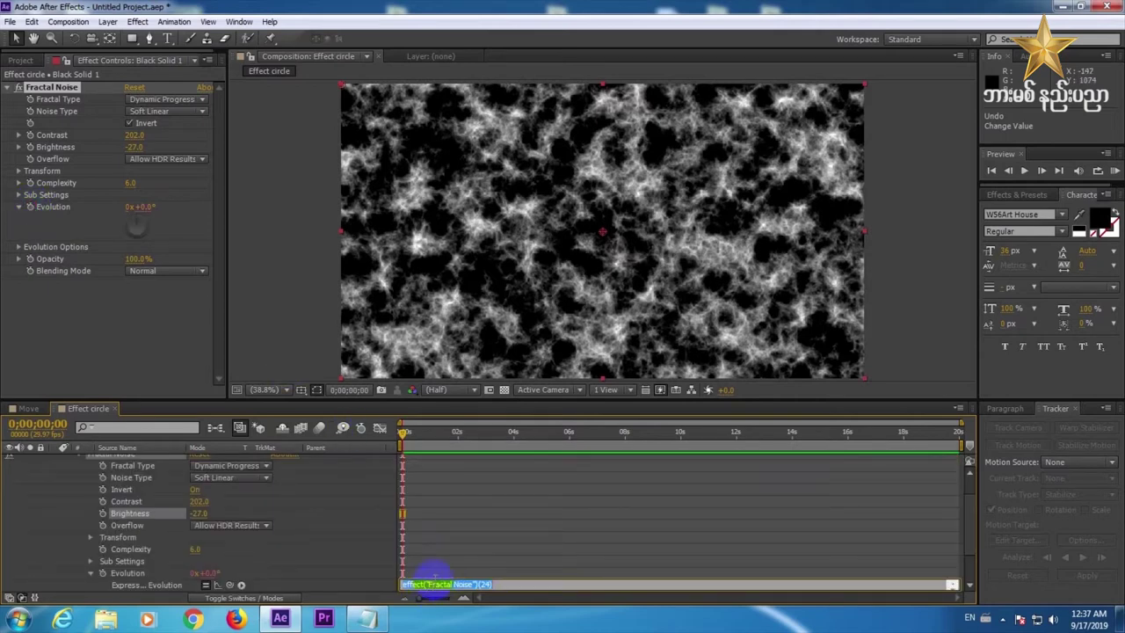
type("time*100")
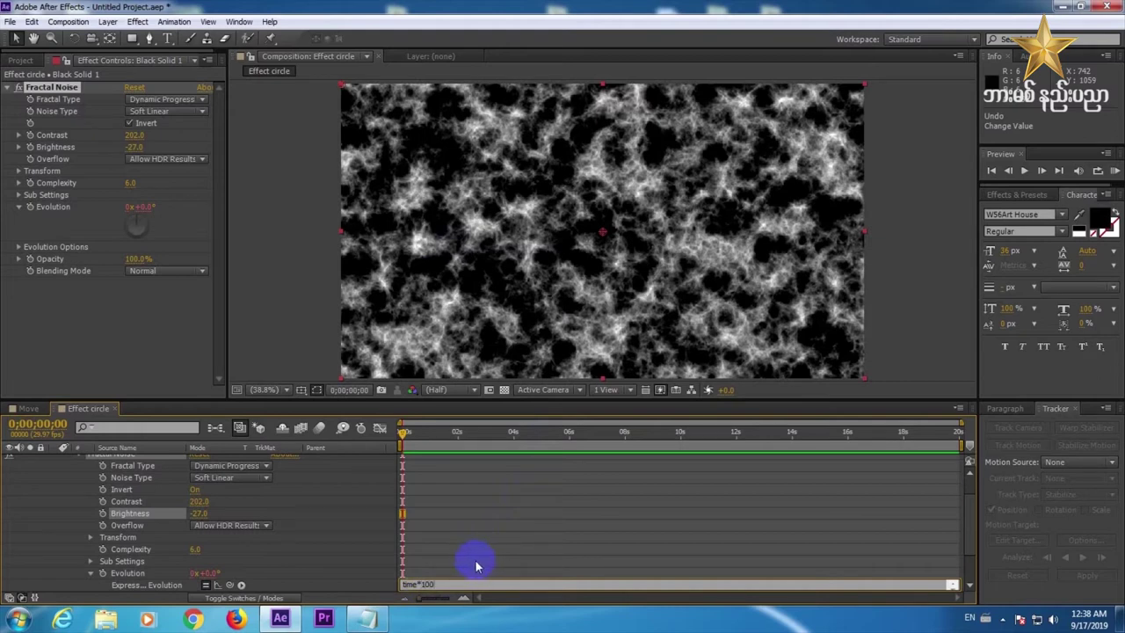
left_click(450, 584)
left_click_drag(428, 585, 393, 587)
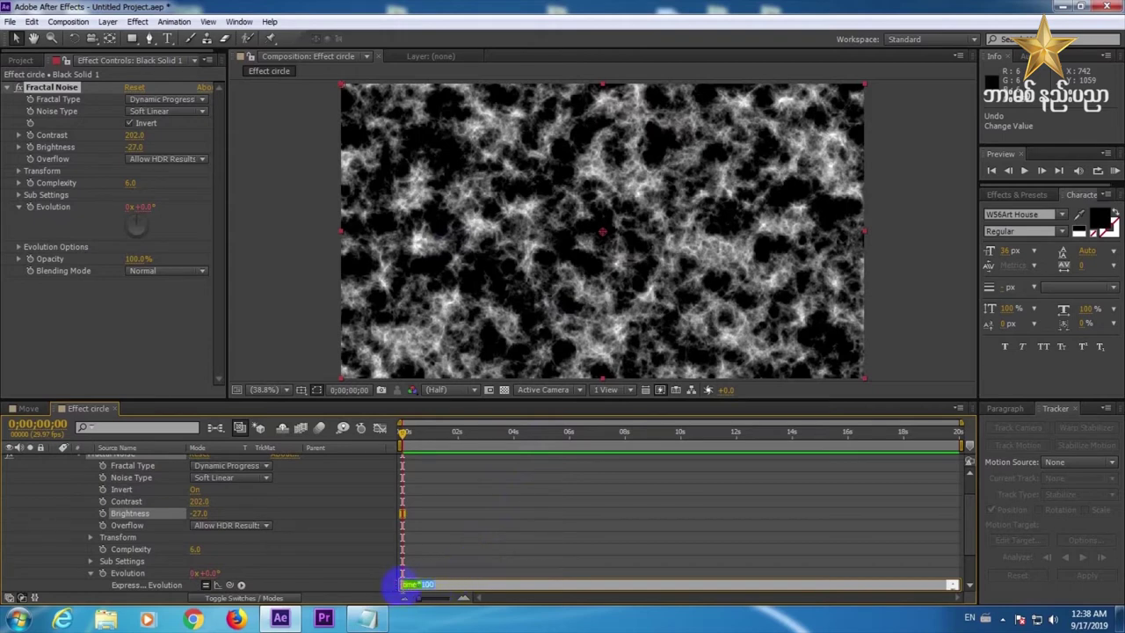
left_click(423, 584)
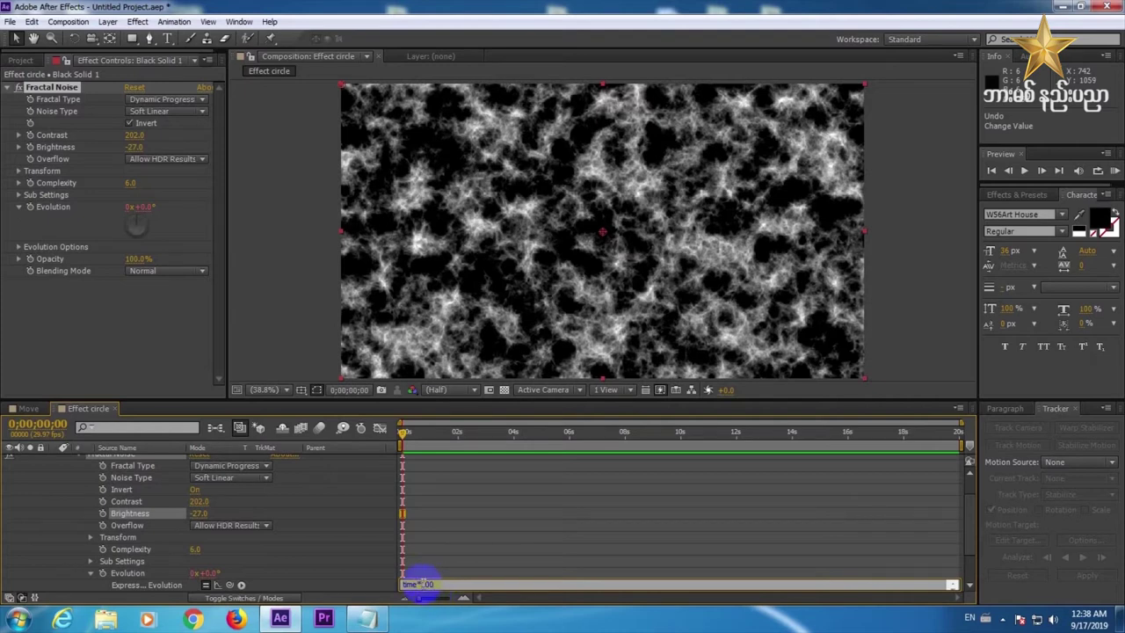
double_click(432, 583)
left_click(626, 478)
left_click(1114, 170)
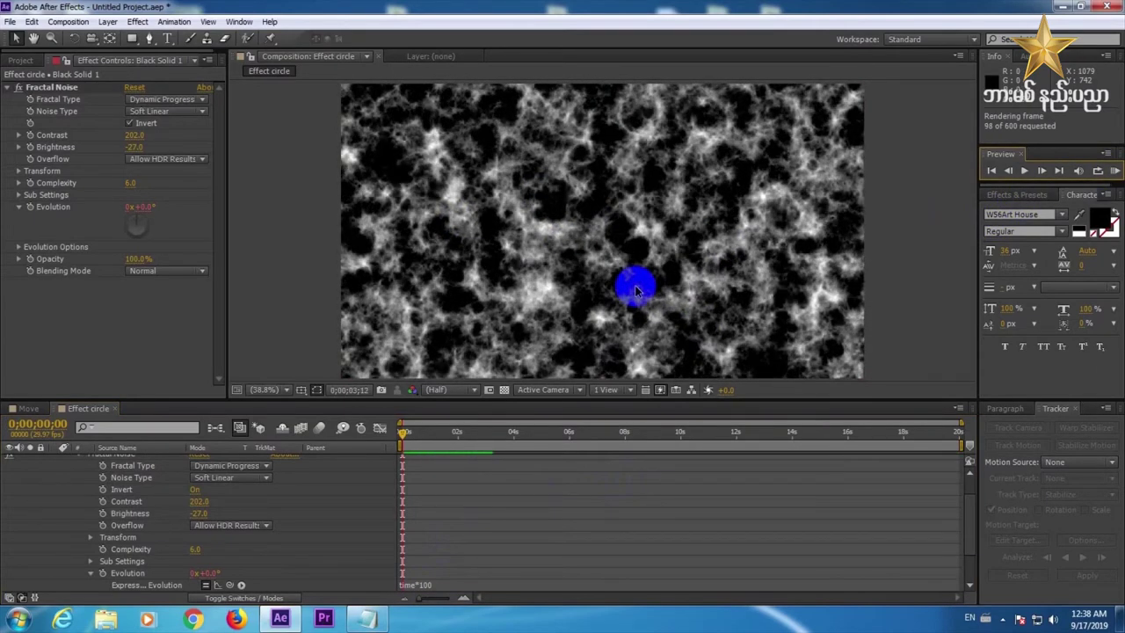
Change the Evolution expression to time*200, preview the faster noise, and collapse the solid layer's properties.
left_click(429, 585)
type("time*130")
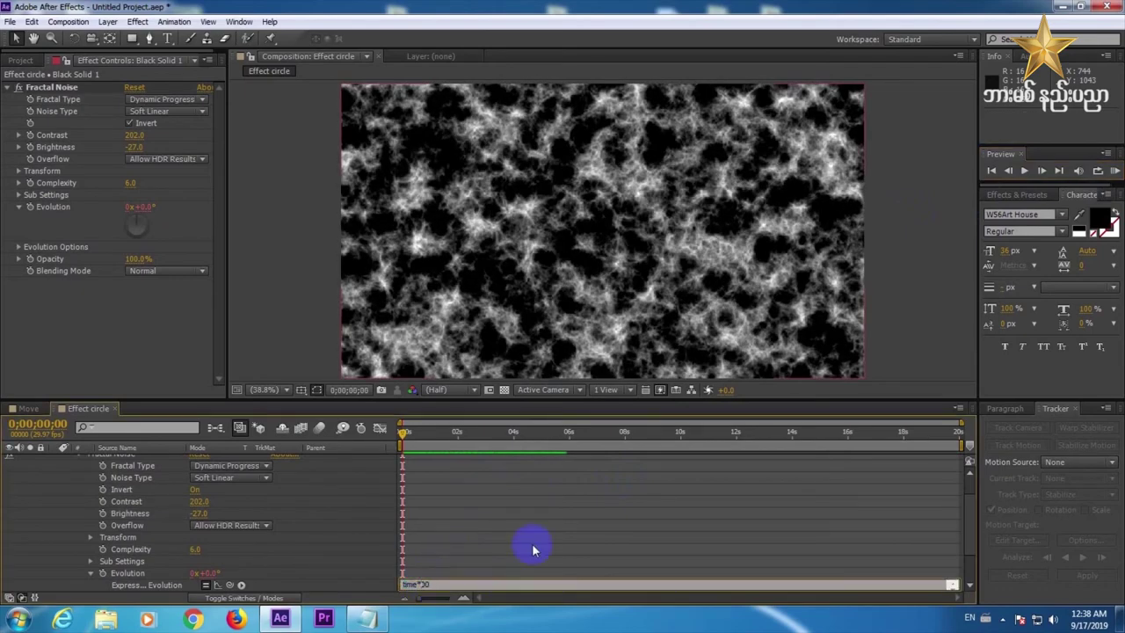
left_click(510, 573)
left_click(1115, 172)
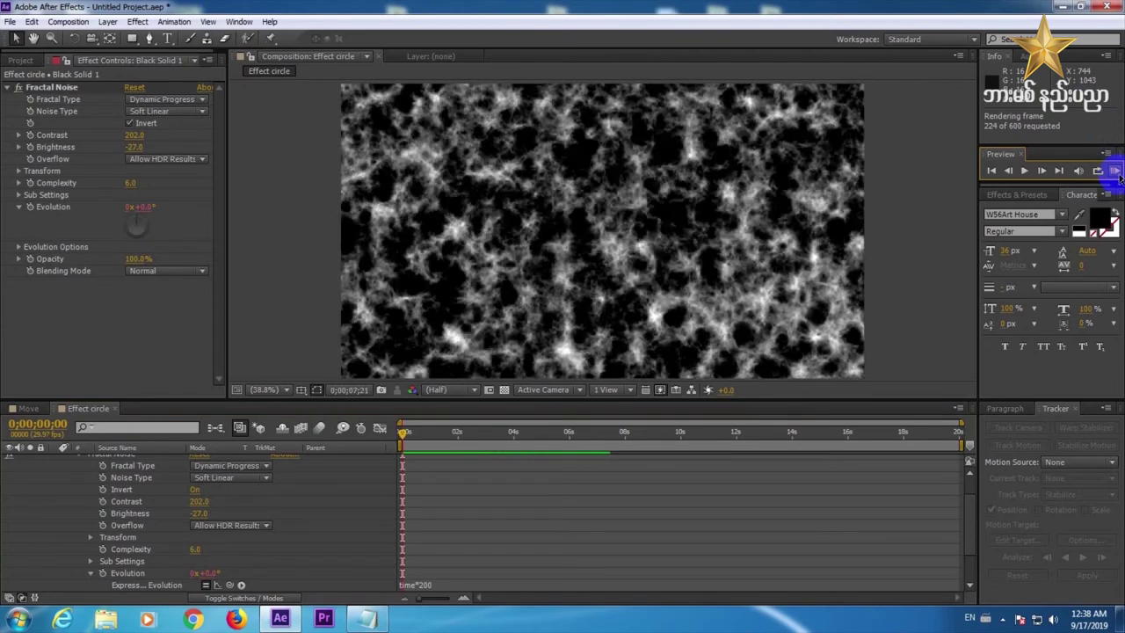
left_click(700, 446)
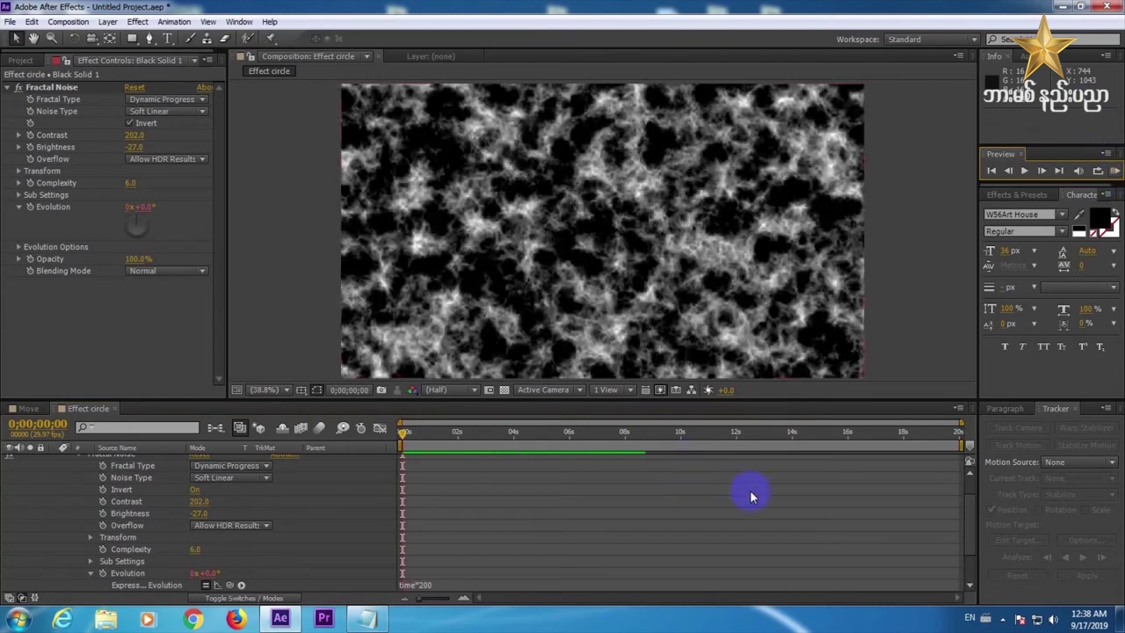
left_click_drag(971, 532, 961, 472)
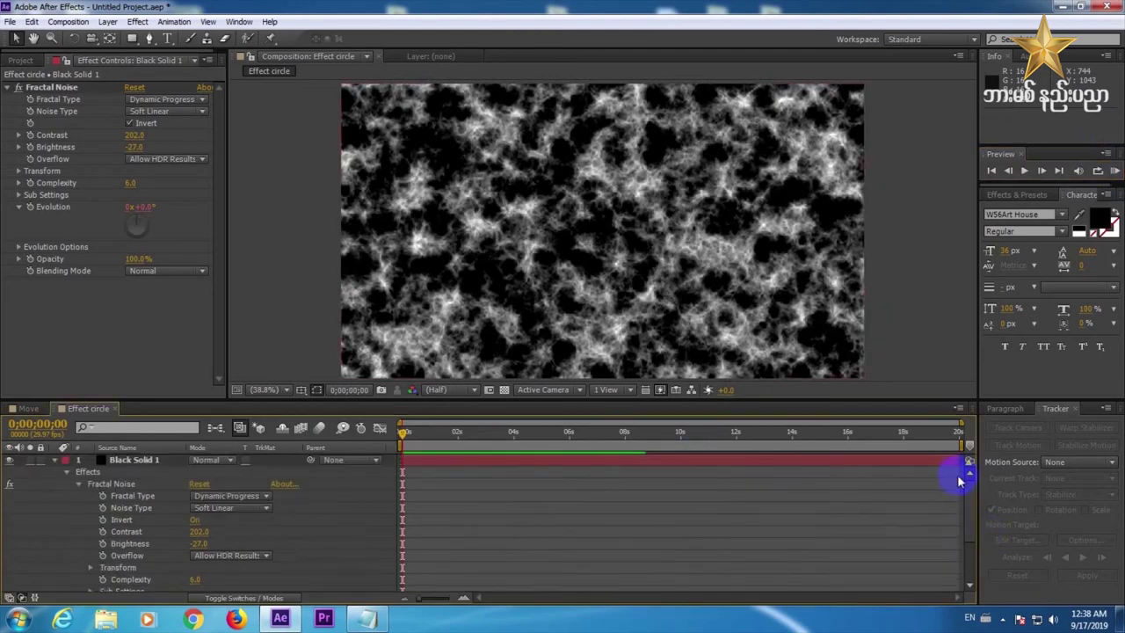
left_click(56, 461)
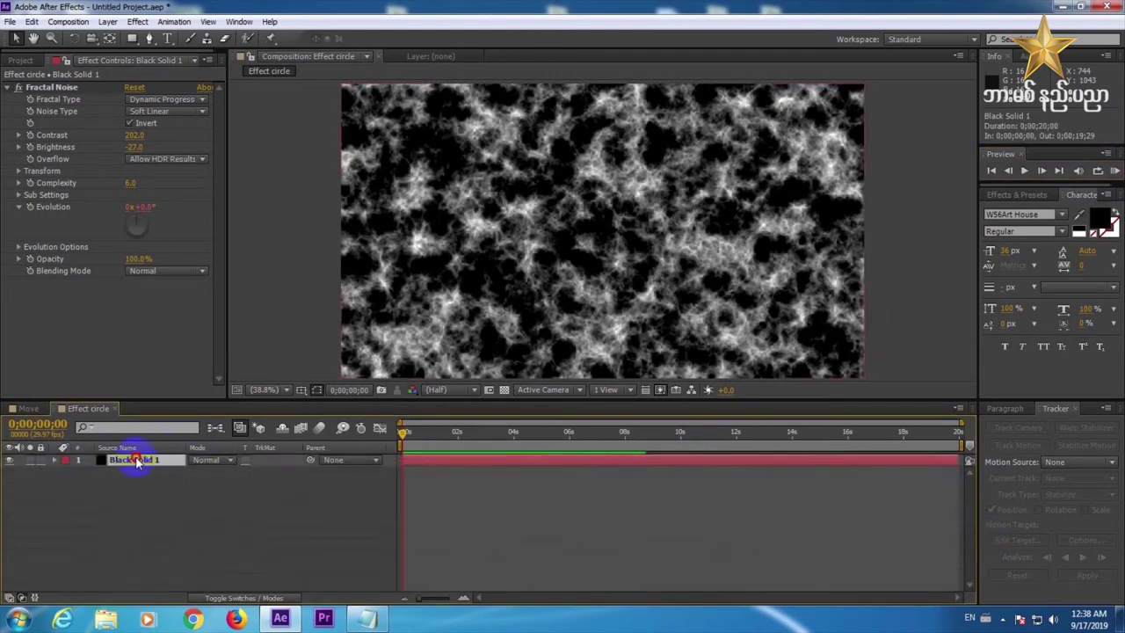
Apply the CC Glass effect to the black solid and set its surface Bump Map to None.
left_click(137, 22)
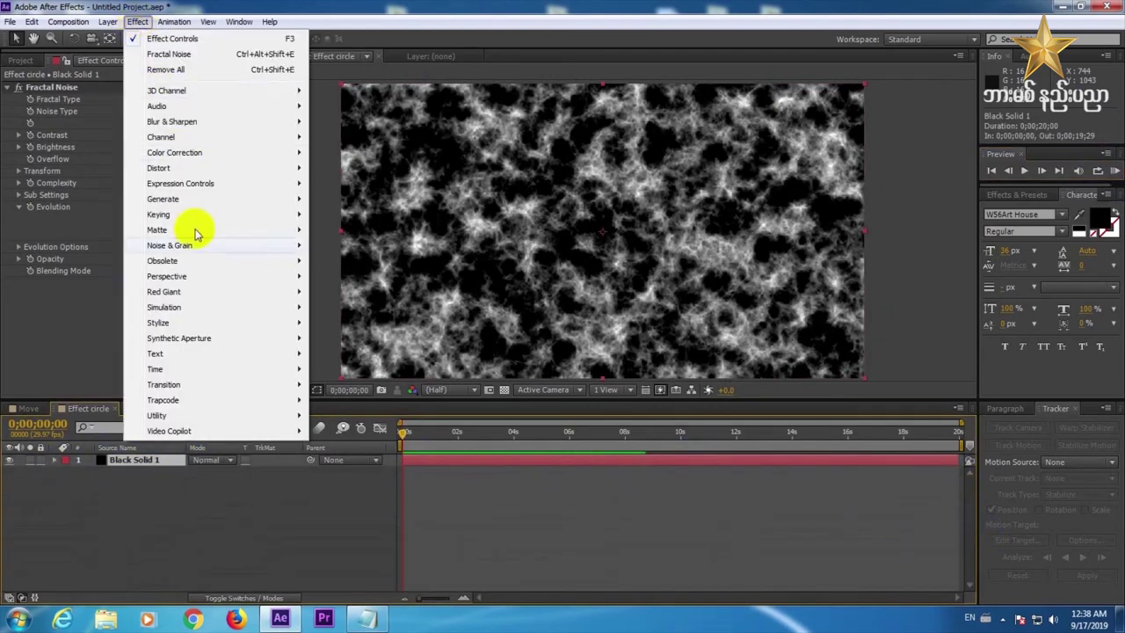
mouse_move(188, 322)
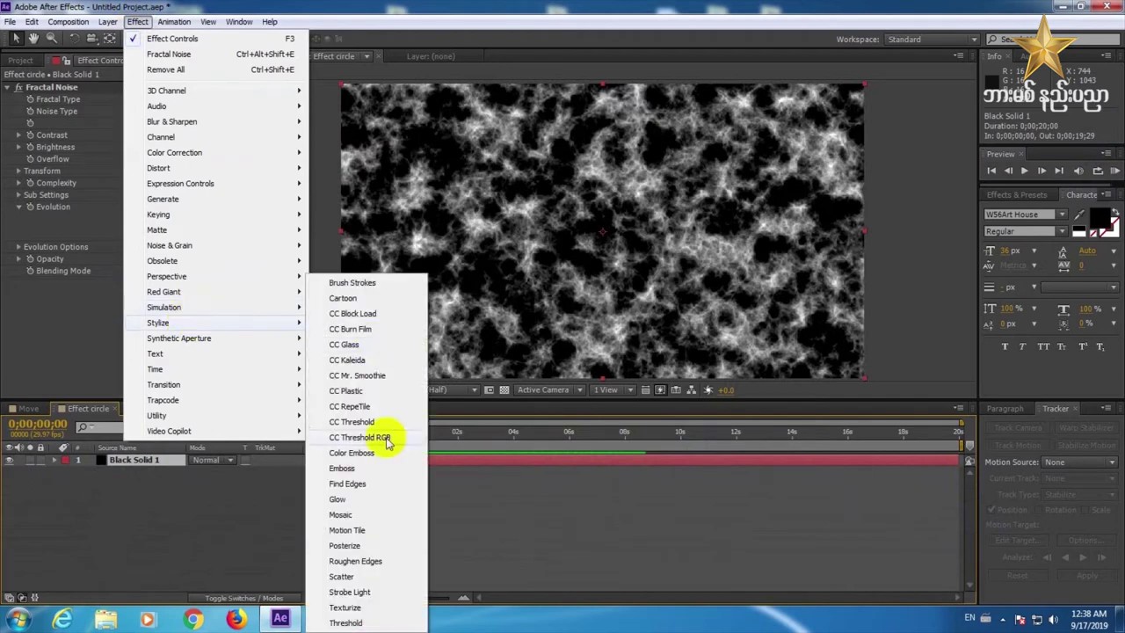
left_click(355, 348)
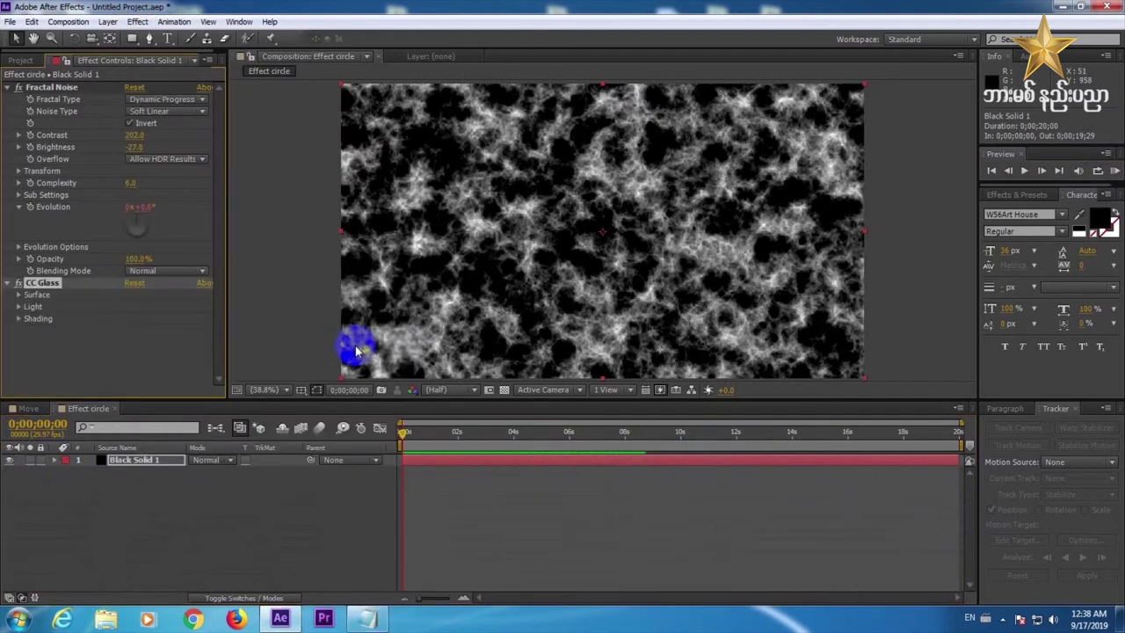
left_click(18, 296)
left_click(168, 307)
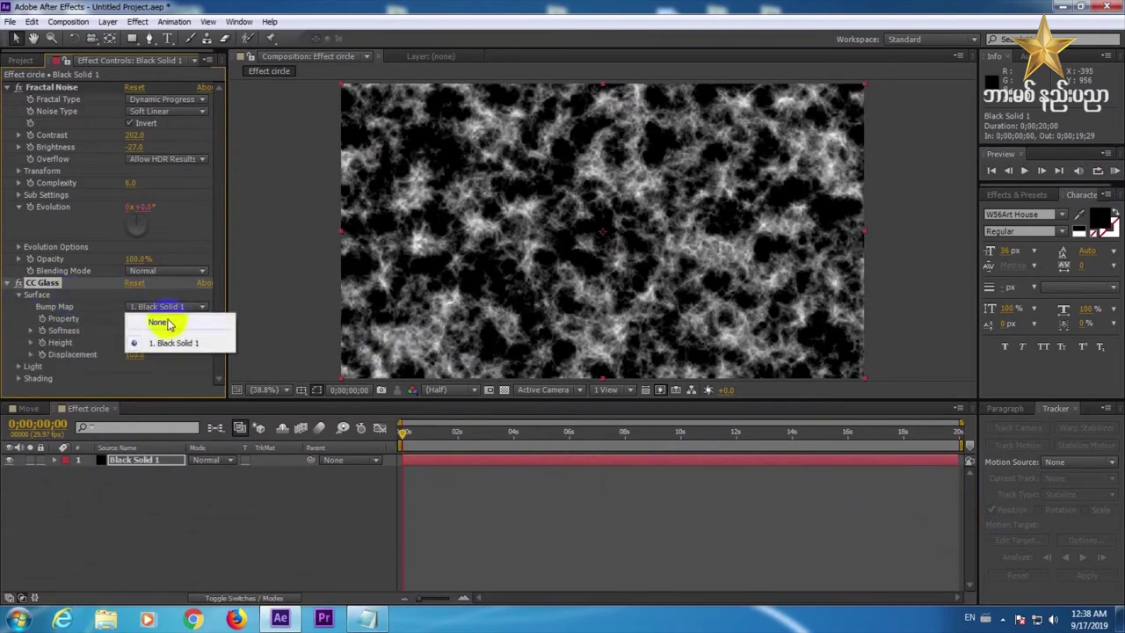
left_click(169, 324)
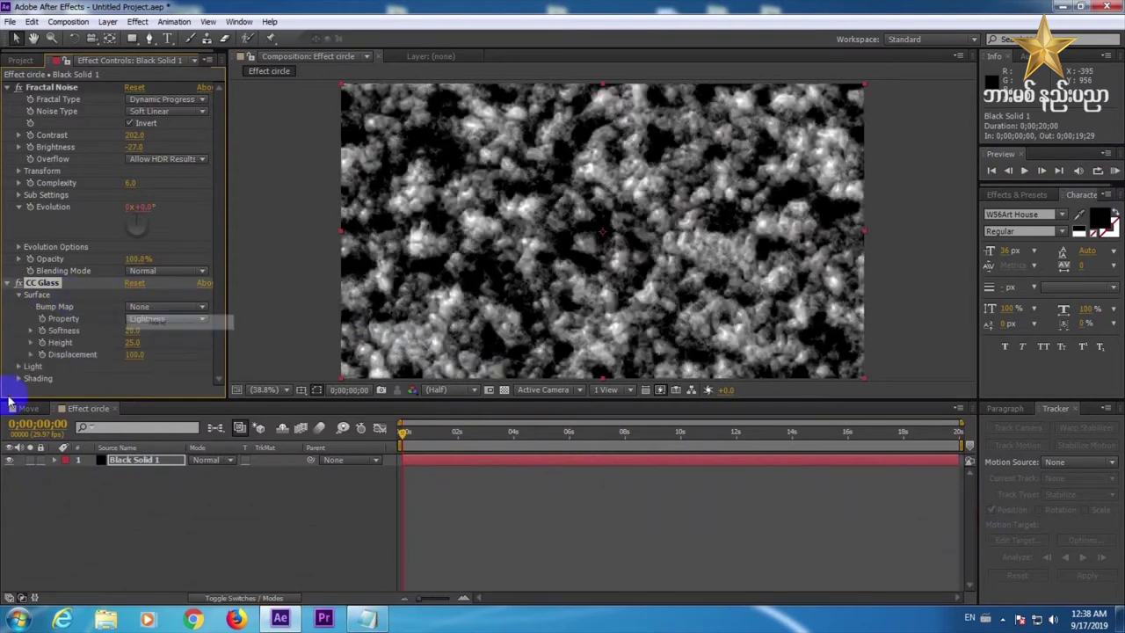
Set the CC Glass Displacement to -100 and scrub the first seconds of the composition to check the noise.
left_click(134, 354)
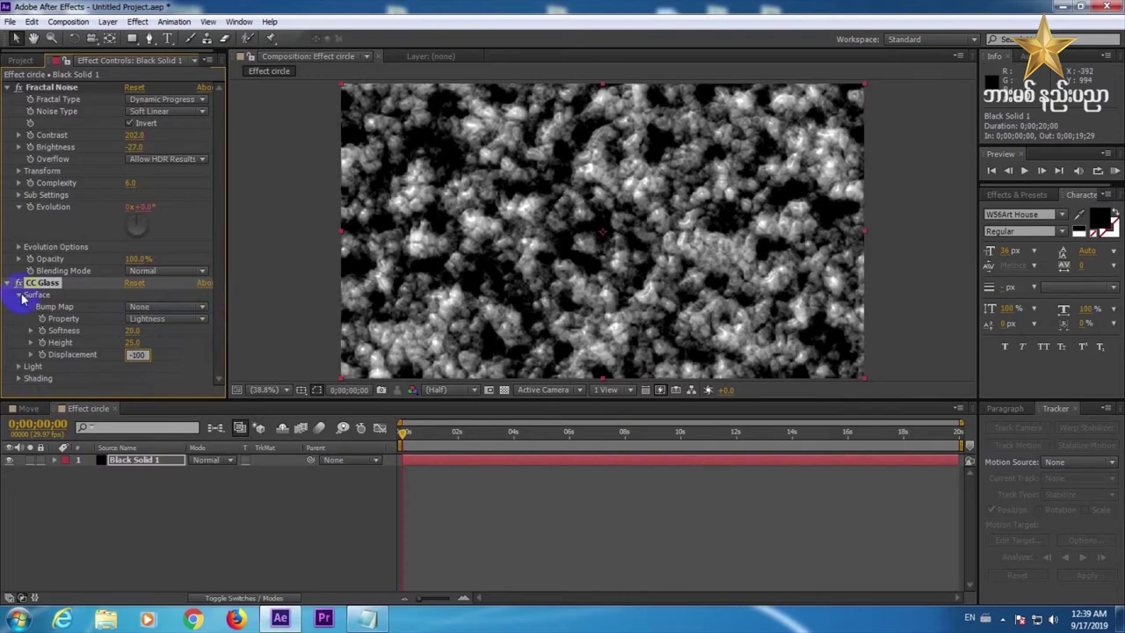
left_click(211, 539)
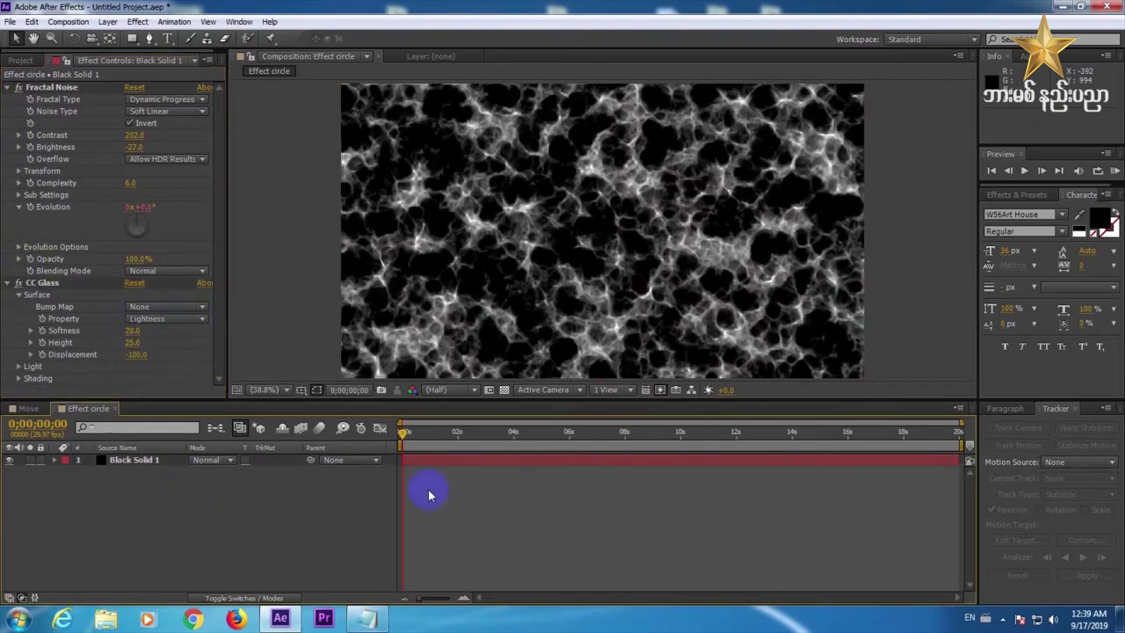
left_click_drag(426, 436, 497, 436)
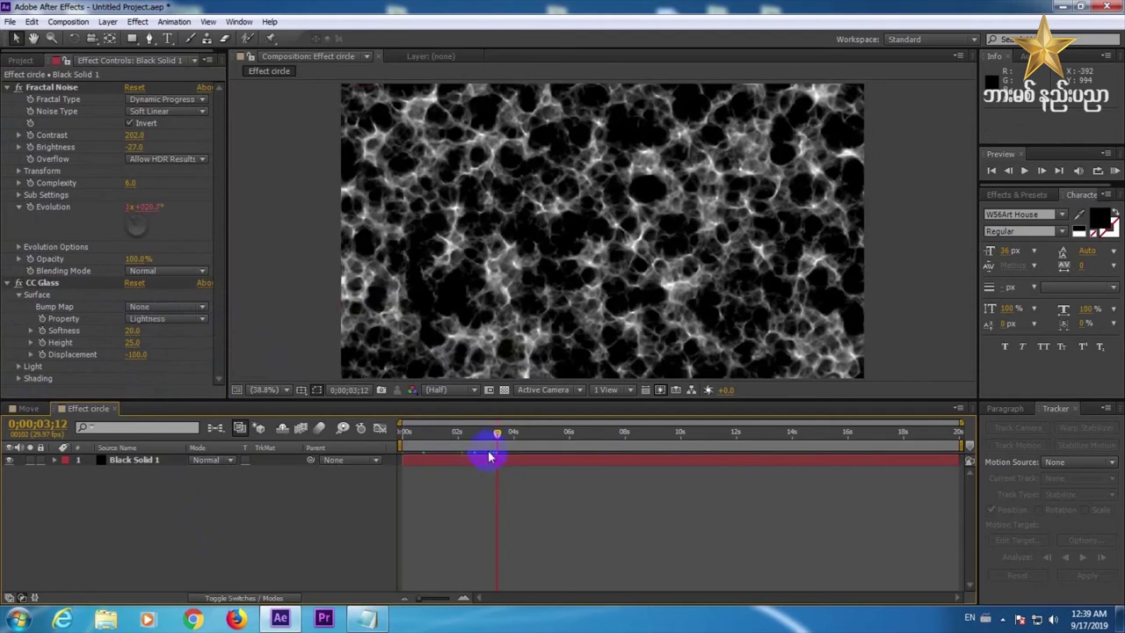
Apply the CC Sphere effect to the black solid and set its radius to 249.
left_click(479, 463)
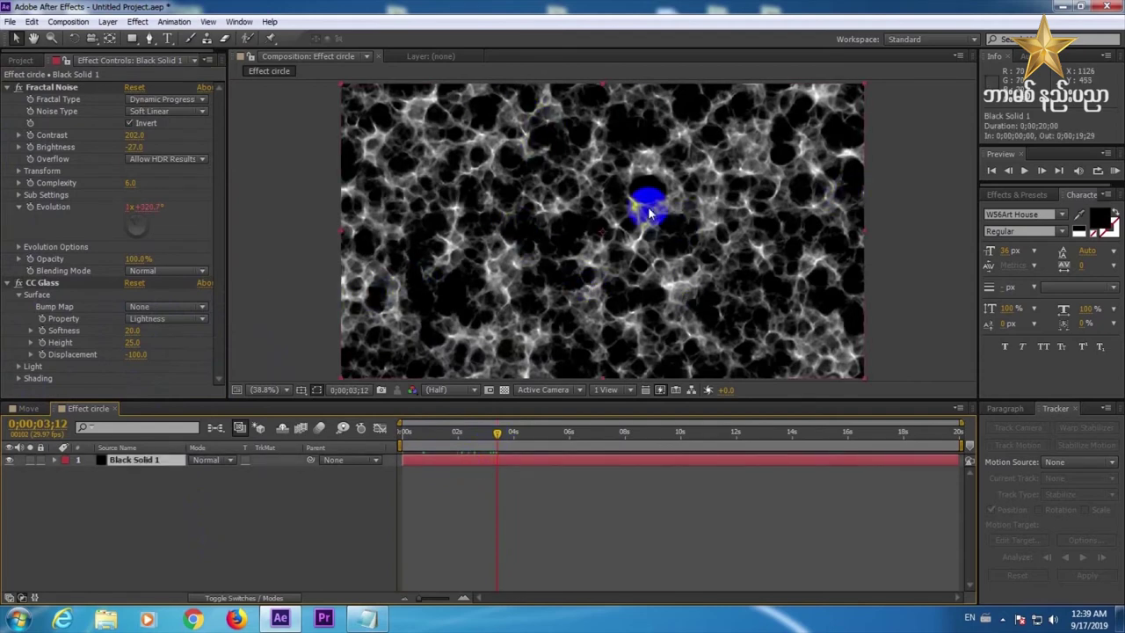
left_click(135, 22)
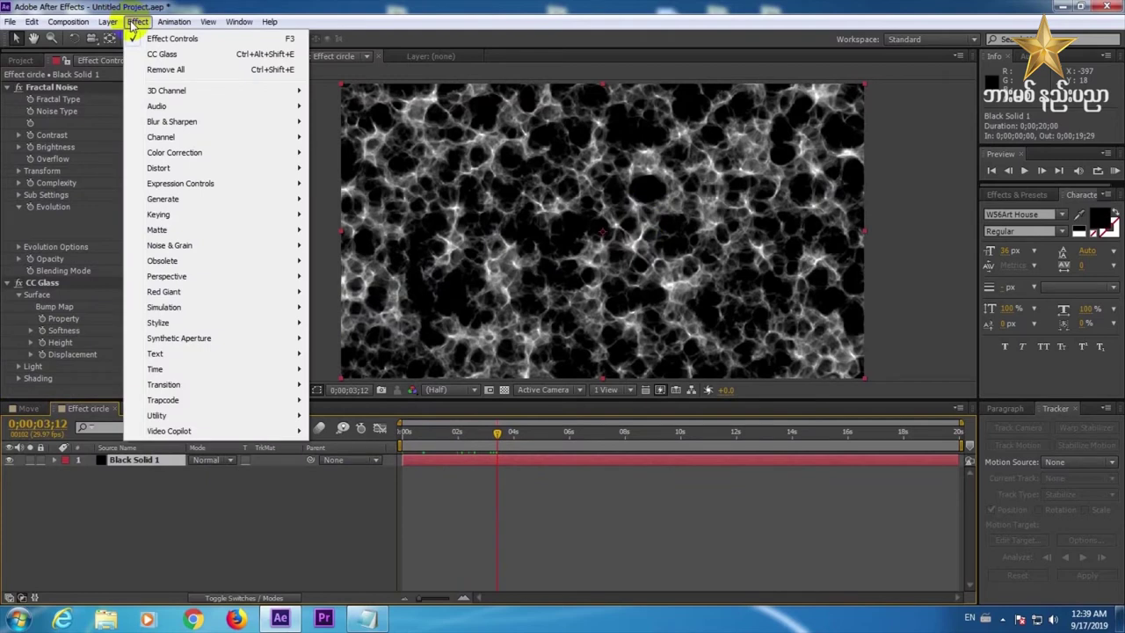
left_click(200, 276)
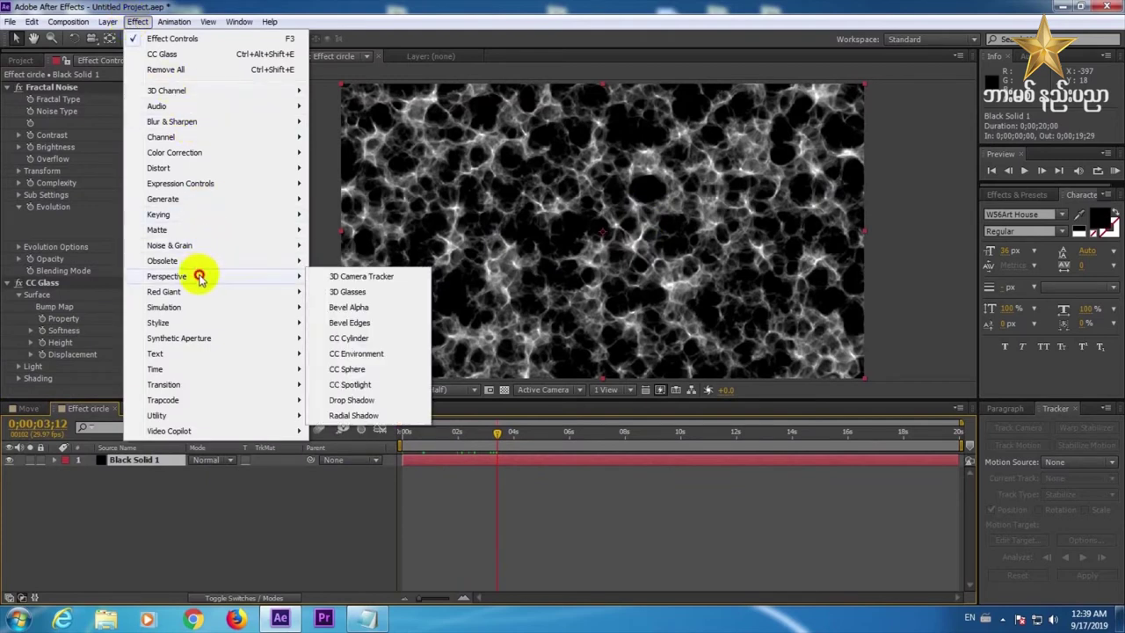
left_click(369, 369)
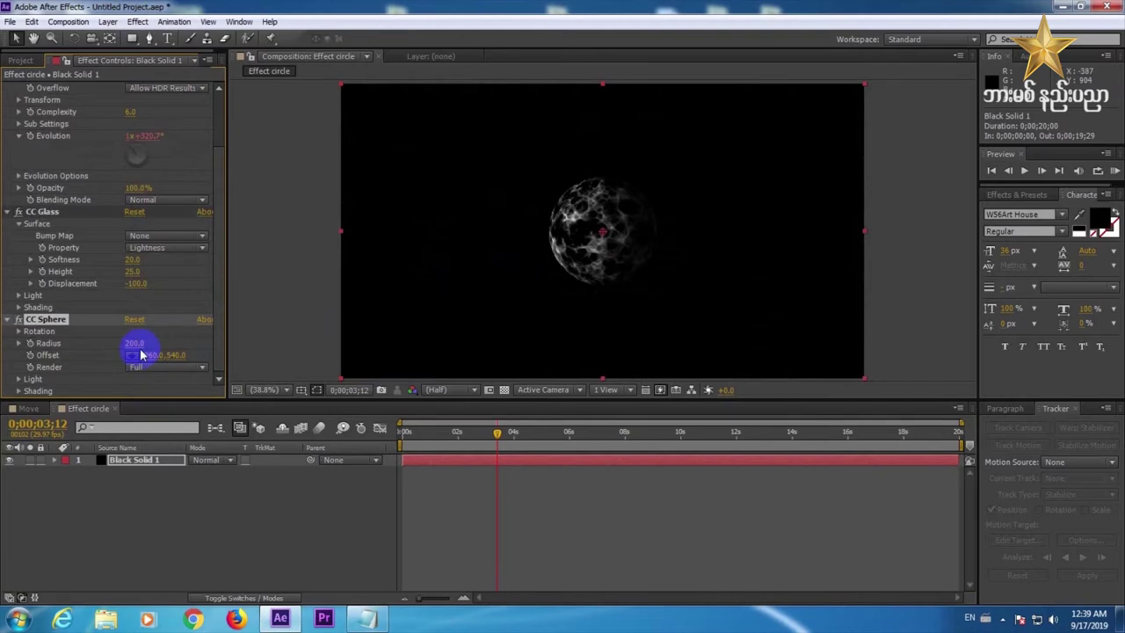
left_click_drag(133, 343, 155, 352)
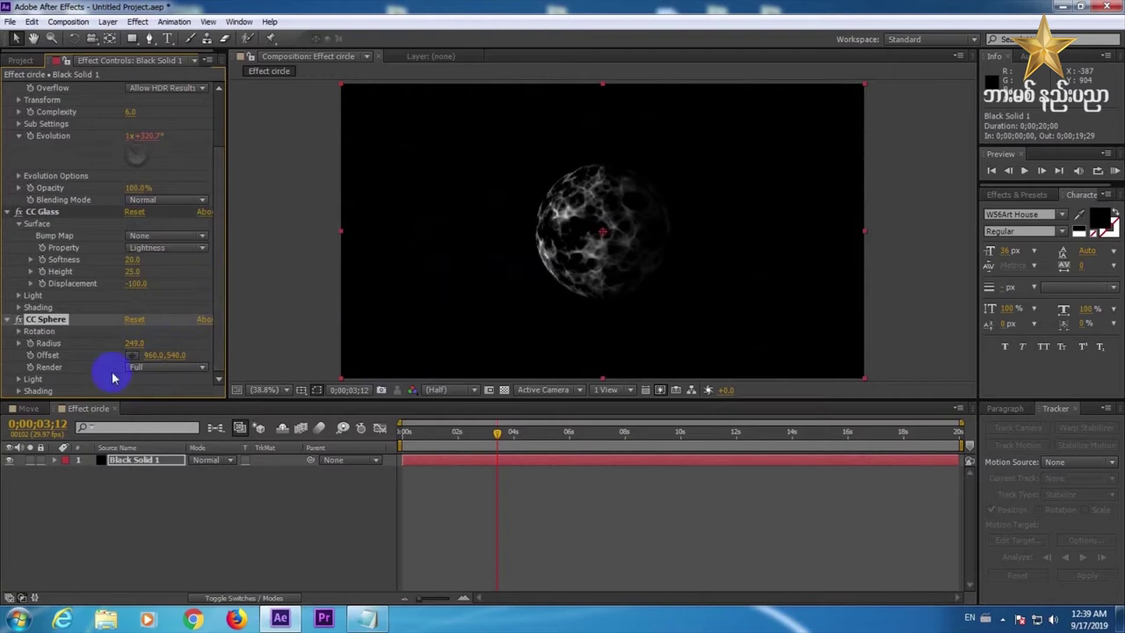
Set the CC Sphere shading's Ambient value to 100 and preview the animation from the start.
left_click(19, 390)
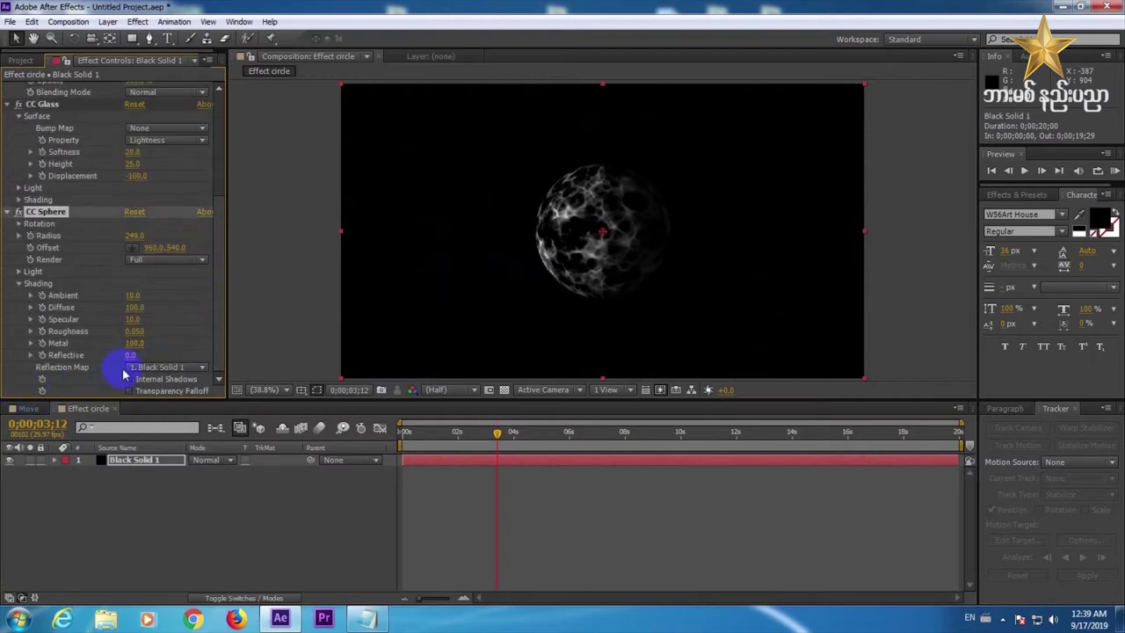
left_click(136, 295)
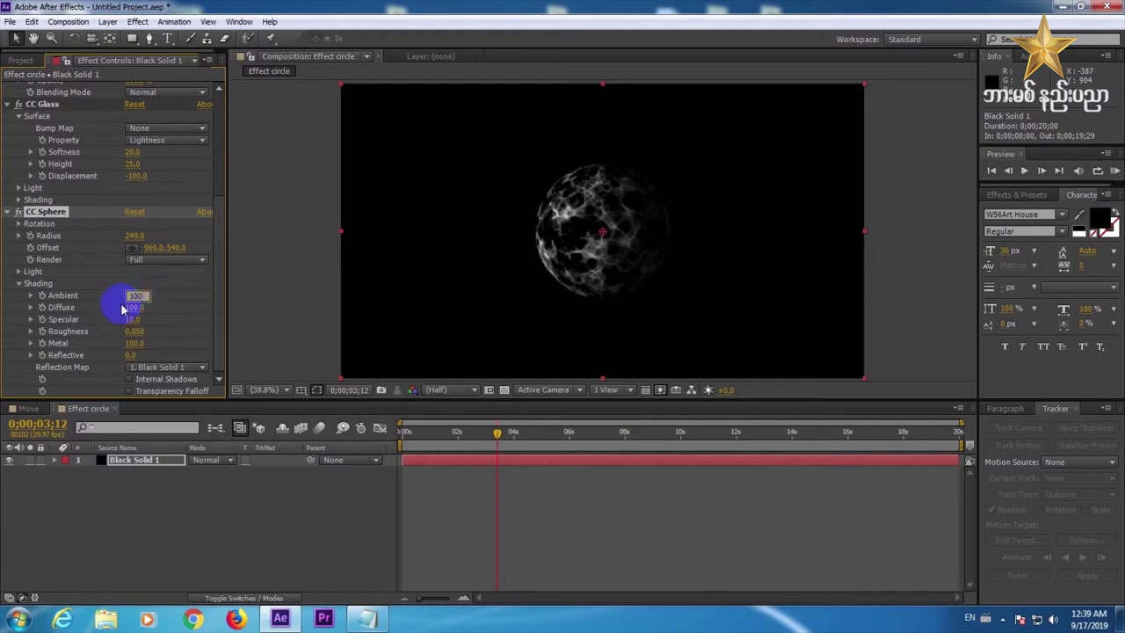
left_click(163, 298)
left_click_drag(467, 433, 369, 437)
left_click(1115, 172)
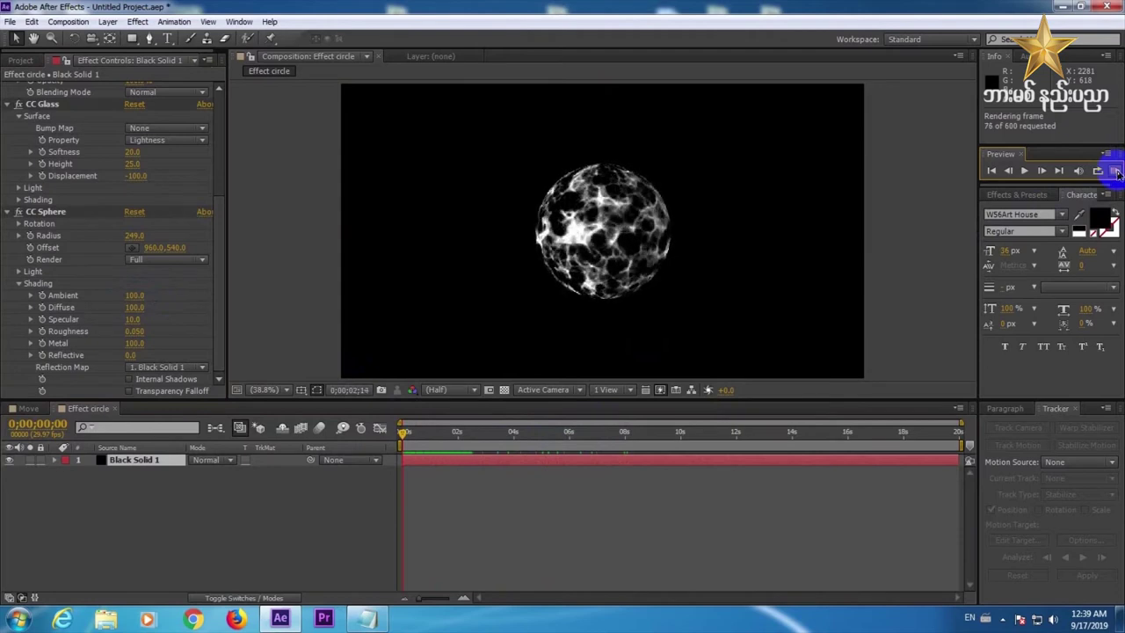
left_click(643, 525)
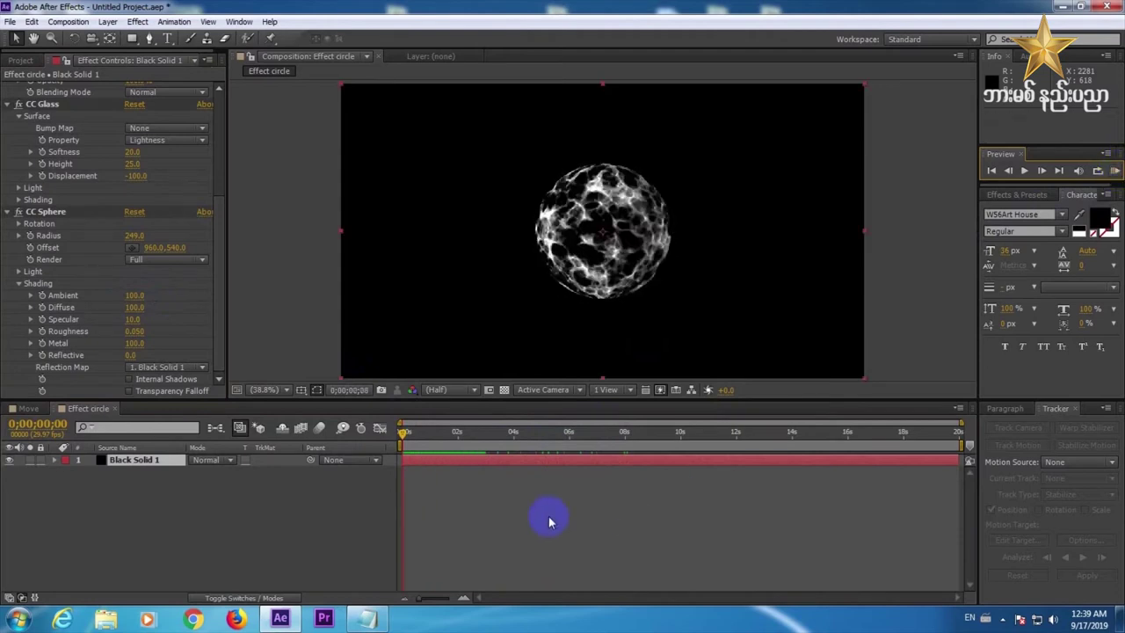
Add a Glow effect with threshold 38%, radius 182 and intensity 1.6, and preview the glowing sphere.
left_click(140, 21)
mouse_move(189, 324)
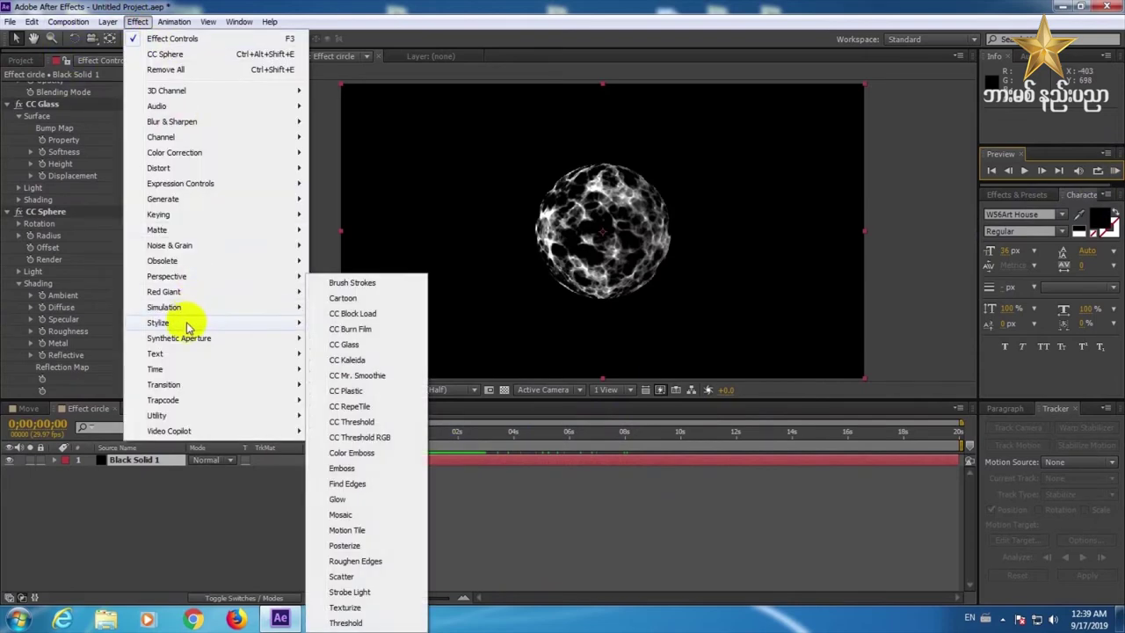
left_click(352, 499)
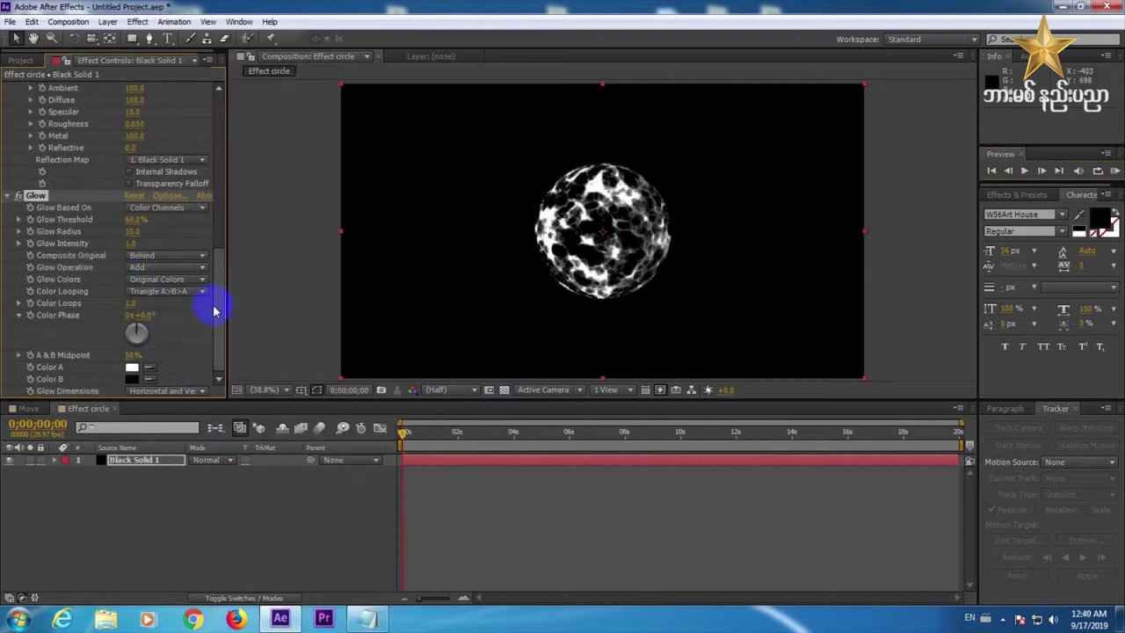
left_click_drag(128, 219, 160, 244)
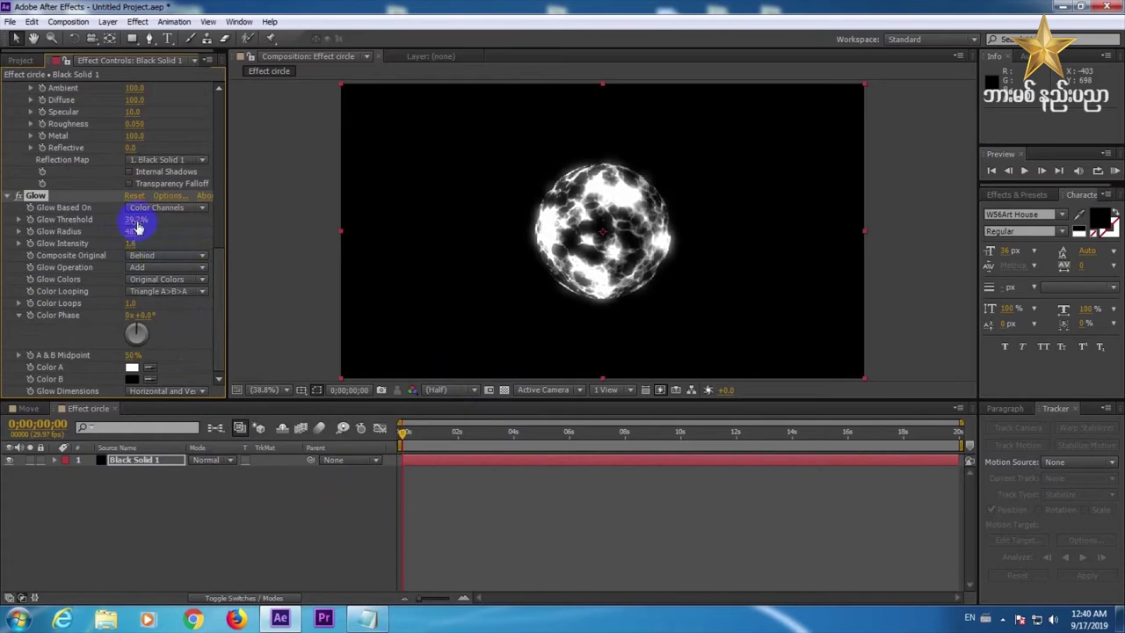
left_click_drag(132, 231, 236, 238)
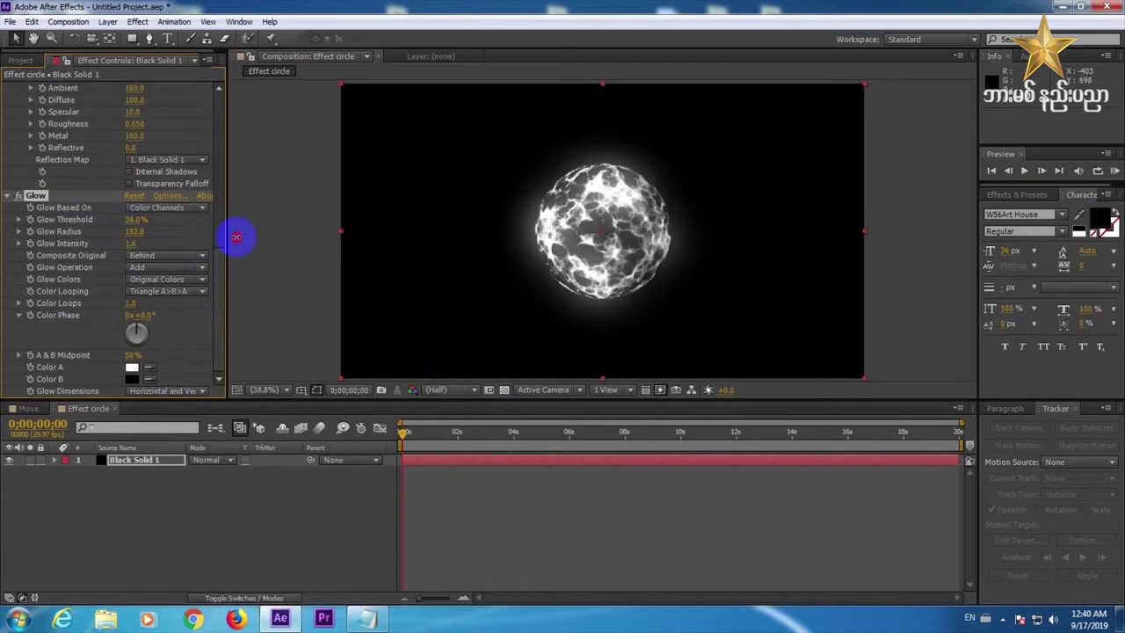
left_click(1114, 171)
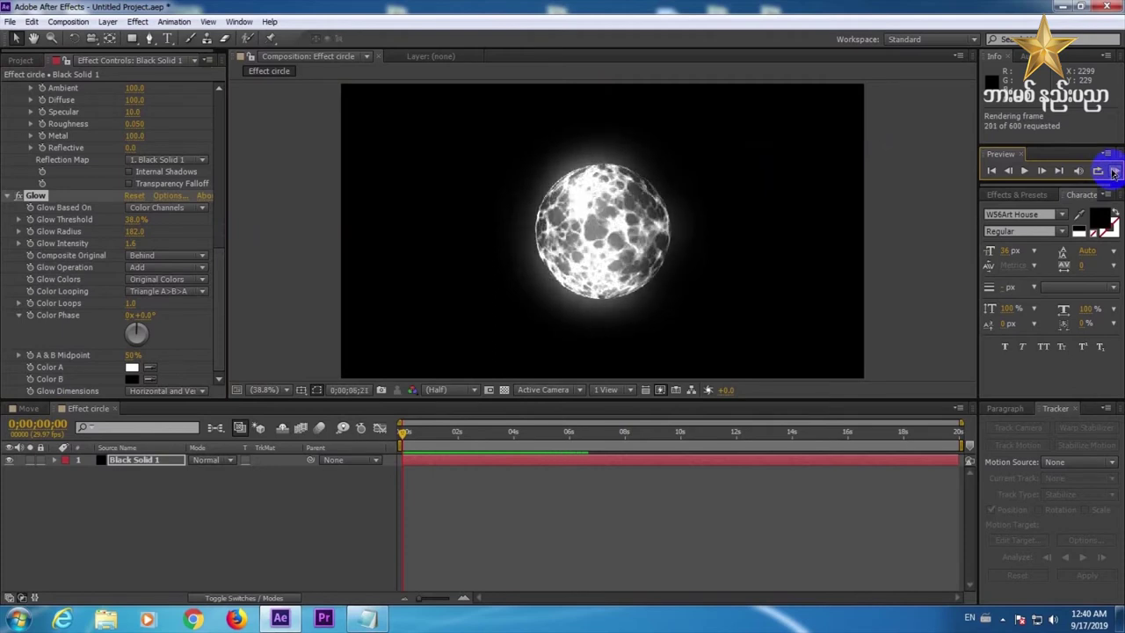
left_click(600, 528)
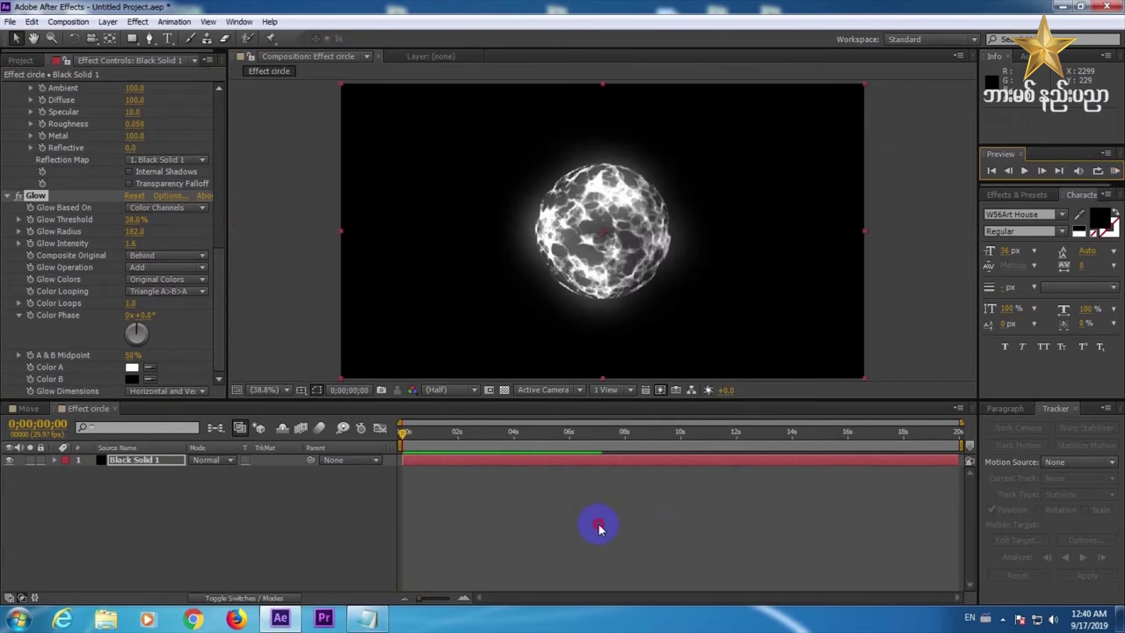
Apply CC Color Neutralizer to the black solid and set its Shadows Unbalance colour to dark red.
left_click(446, 458)
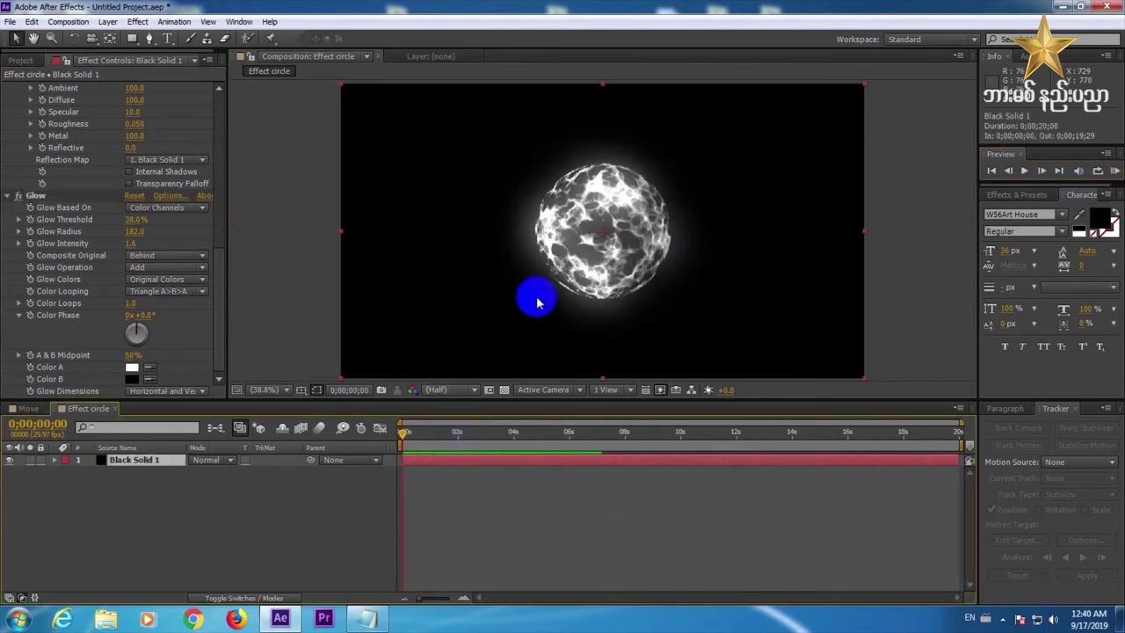
left_click(580, 185)
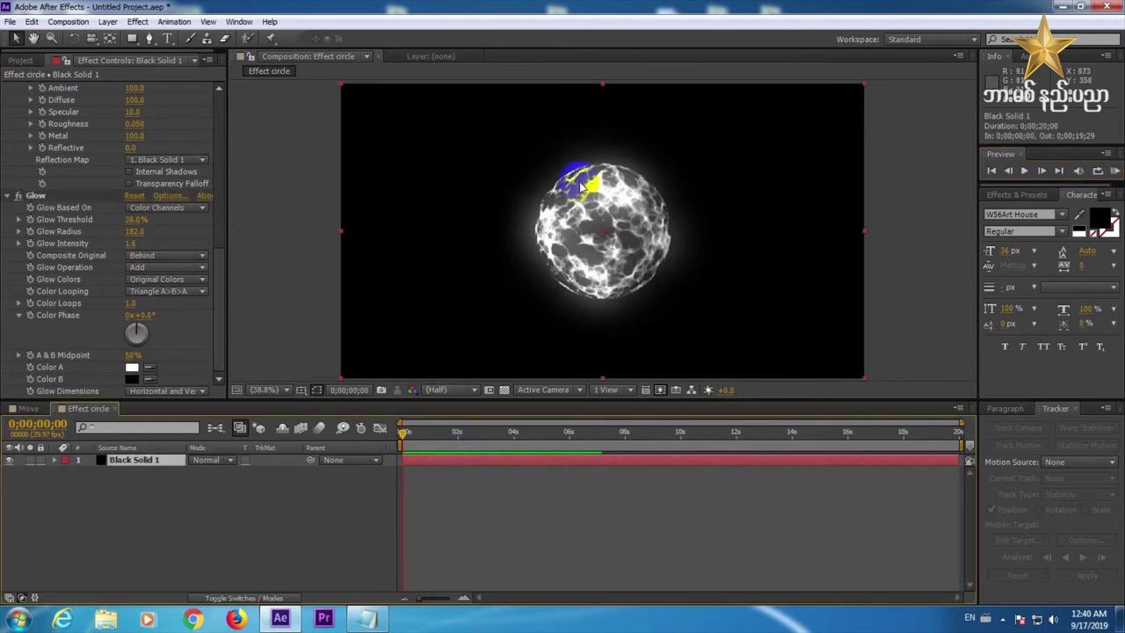
left_click(137, 21)
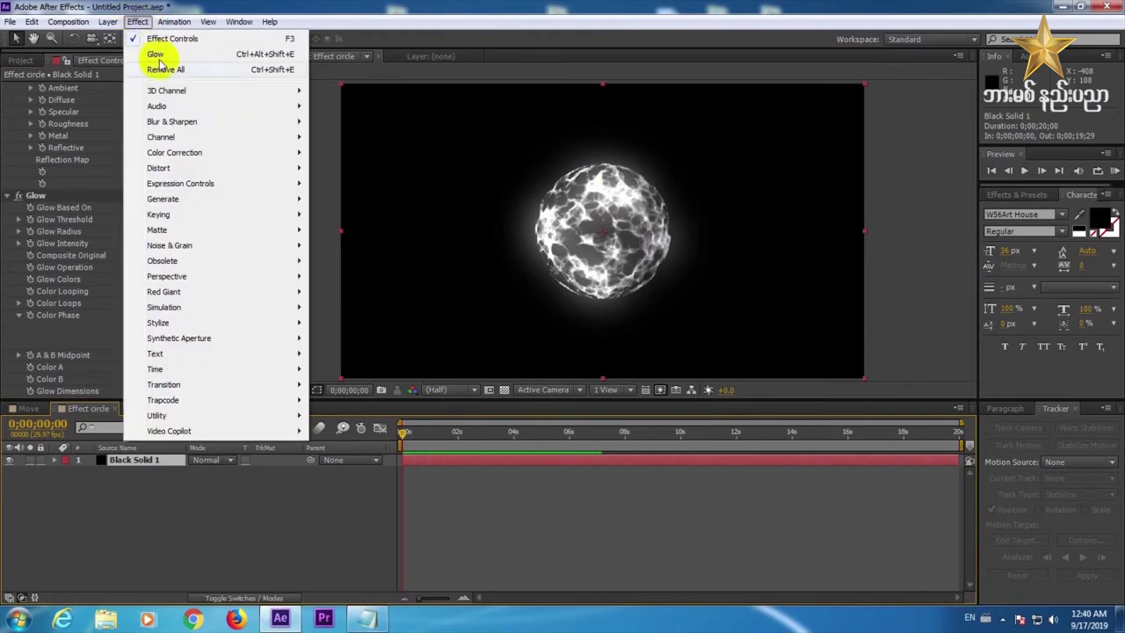
mouse_move(180, 154)
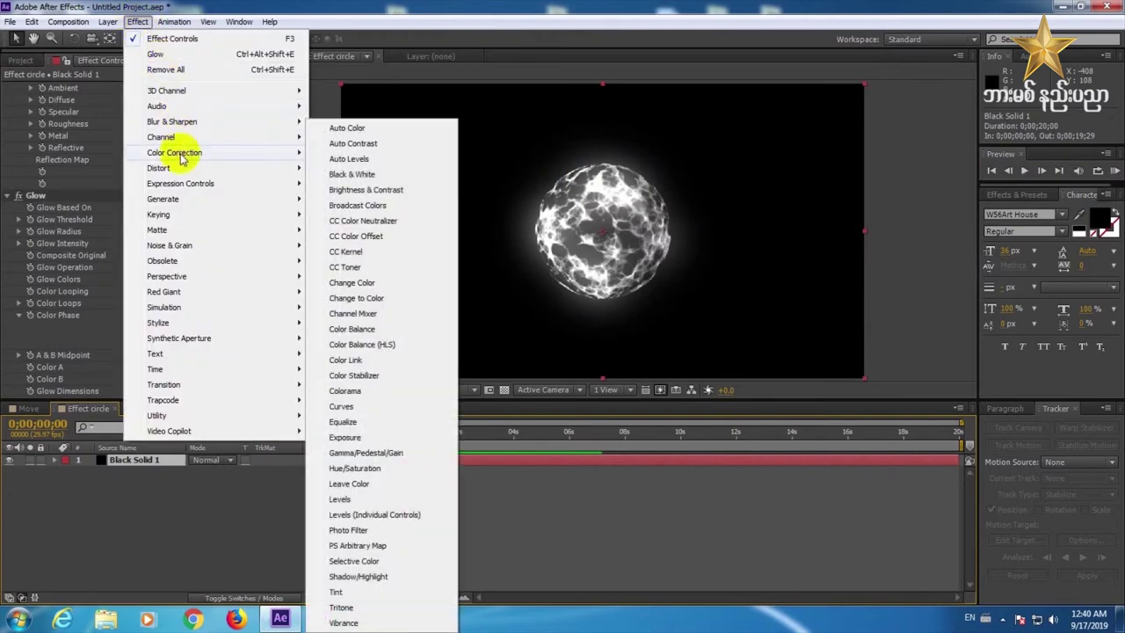
left_click(391, 222)
left_click(133, 299)
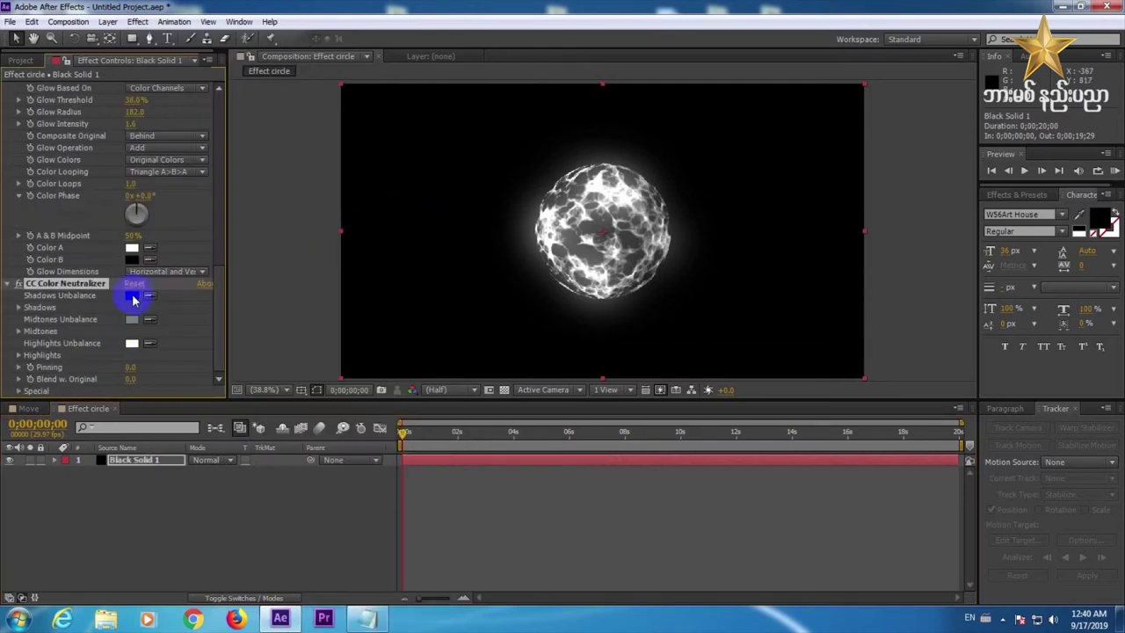
mouse_move(983, 350)
left_mouse_down()
mouse_move(975, 361)
mouse_move(961, 353)
left_mouse_up()
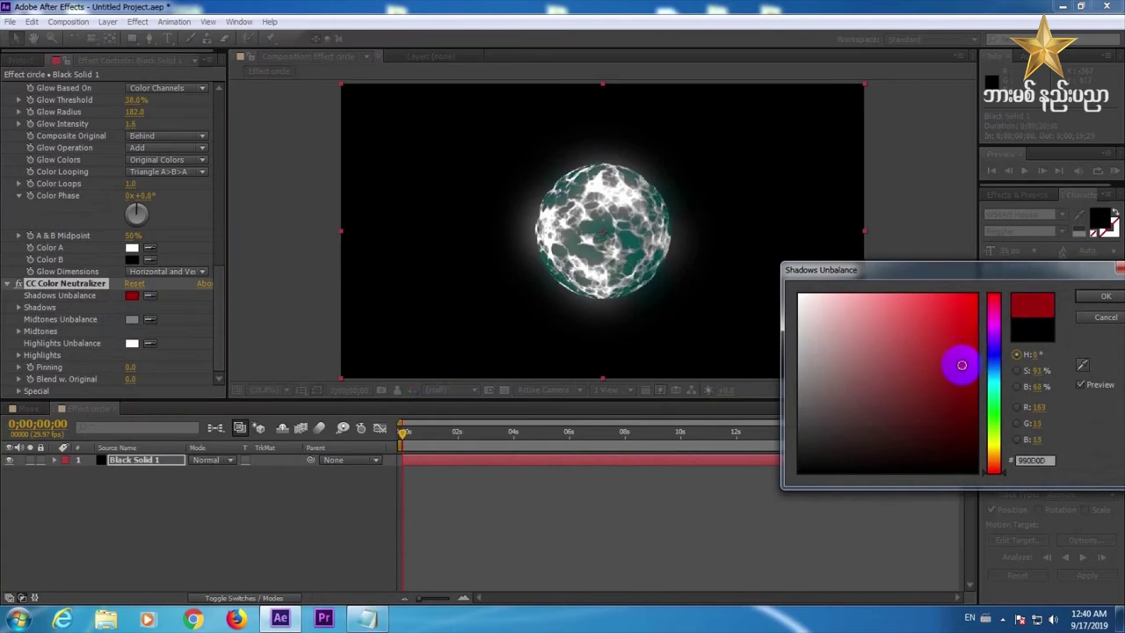
left_click_drag(993, 339, 990, 309)
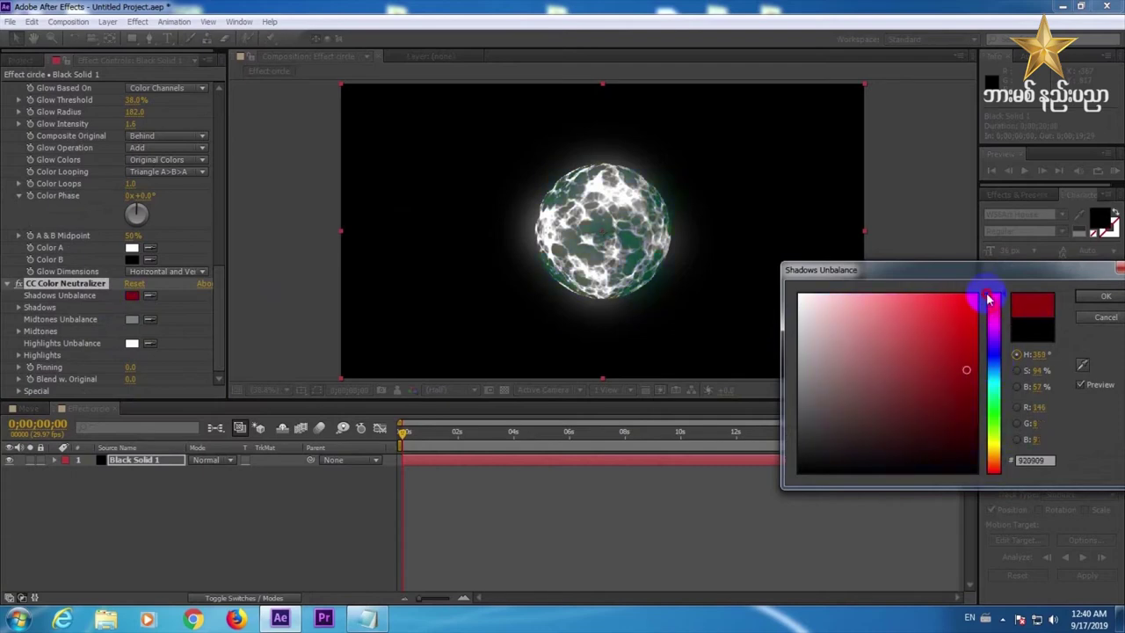
left_click(1105, 296)
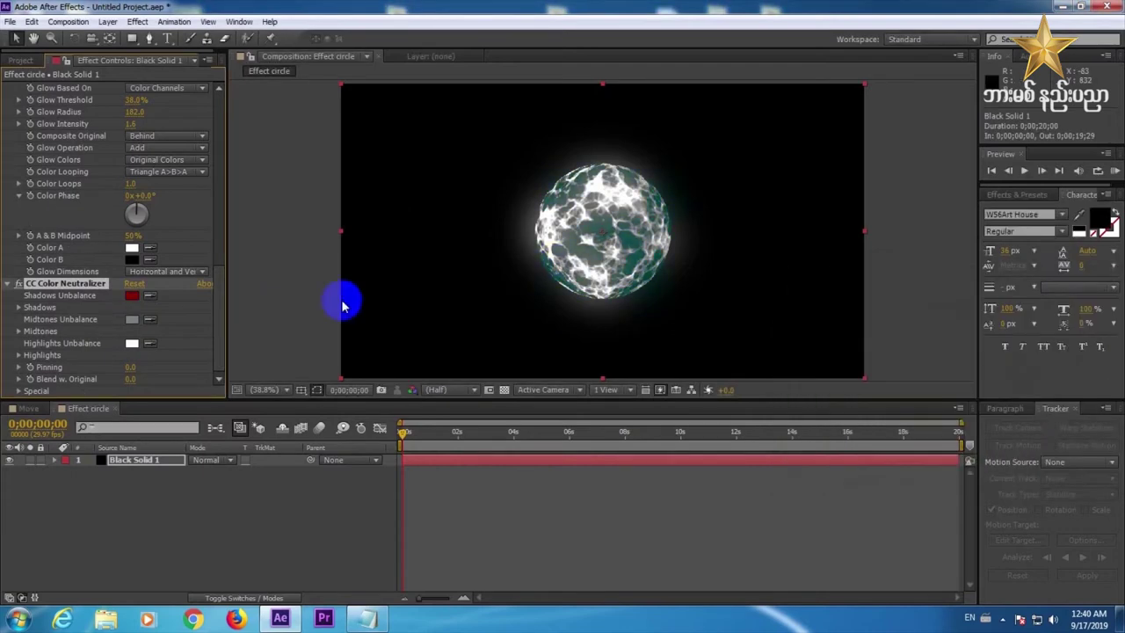
Set the CC Color Neutralizer Midtones Unbalance colour to a saturated amber yellow.
left_click(134, 321)
left_click_drag(977, 340, 997, 450)
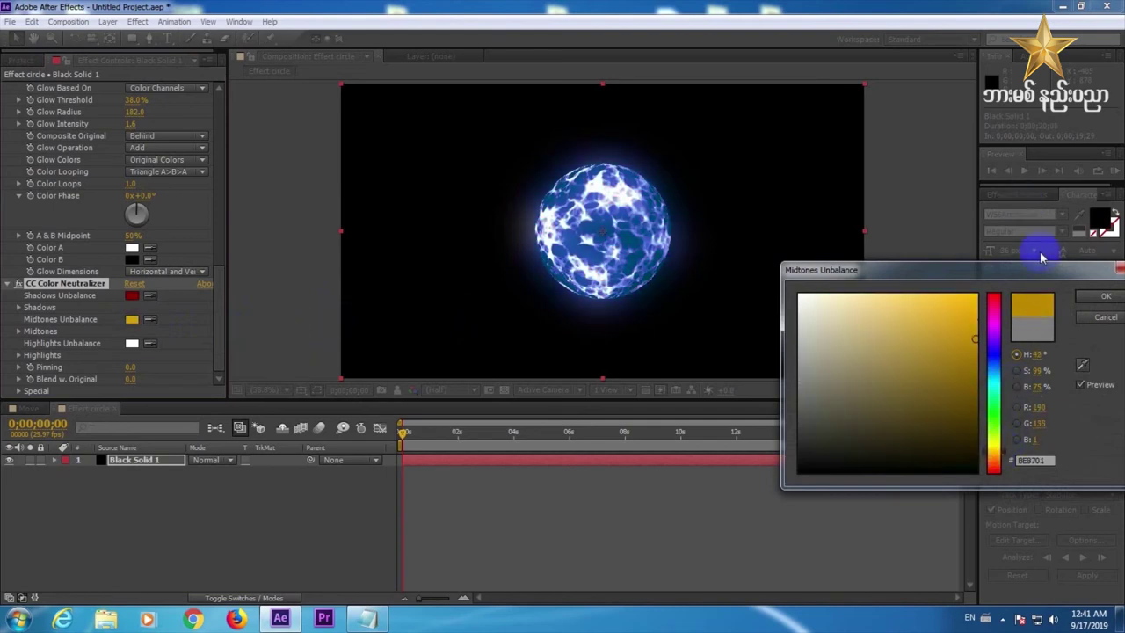
left_click(1100, 297)
Try out other Highlights Unbalance colours in CC Color Neutralizer and return to white (FFFFFF).
left_click(130, 345)
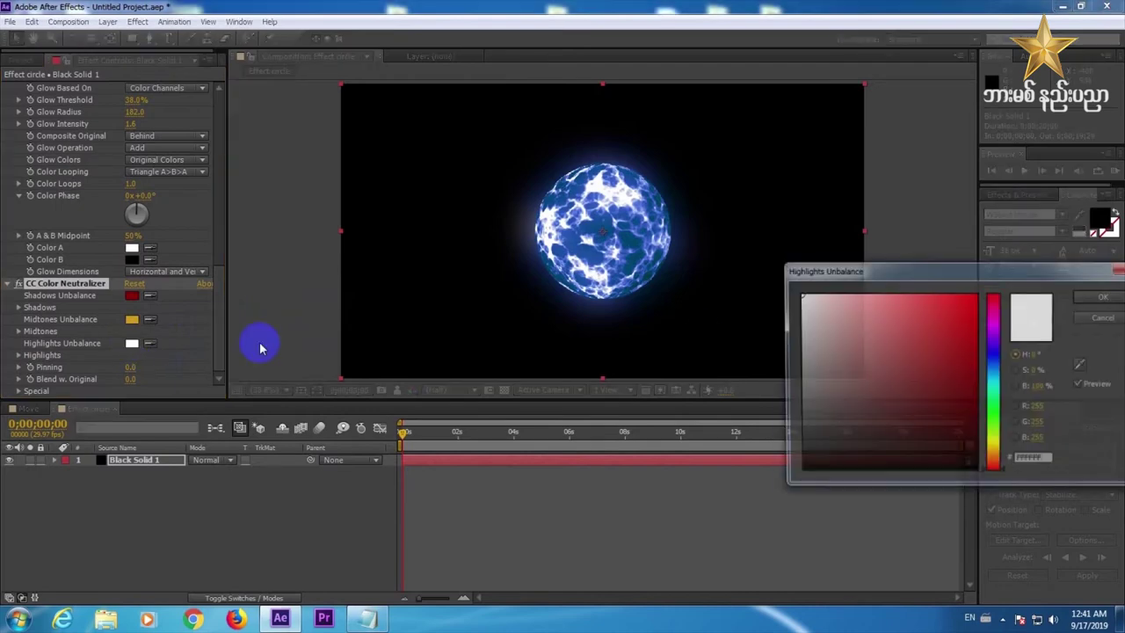
left_click_drag(828, 339, 992, 296)
left_click_drag(836, 319, 782, 258)
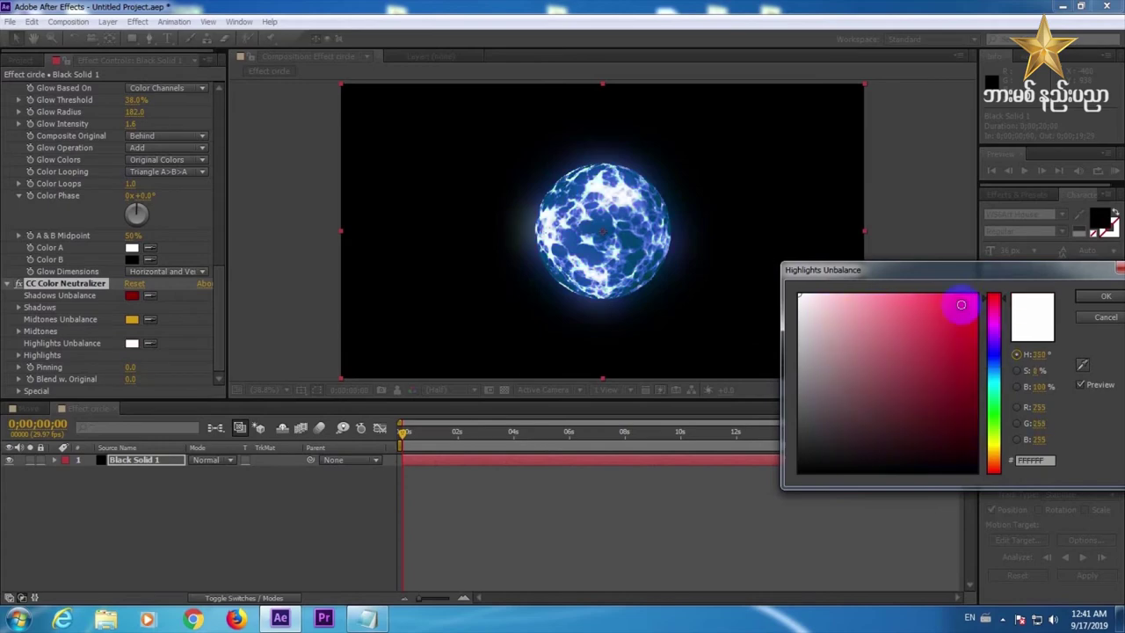
left_click(1105, 296)
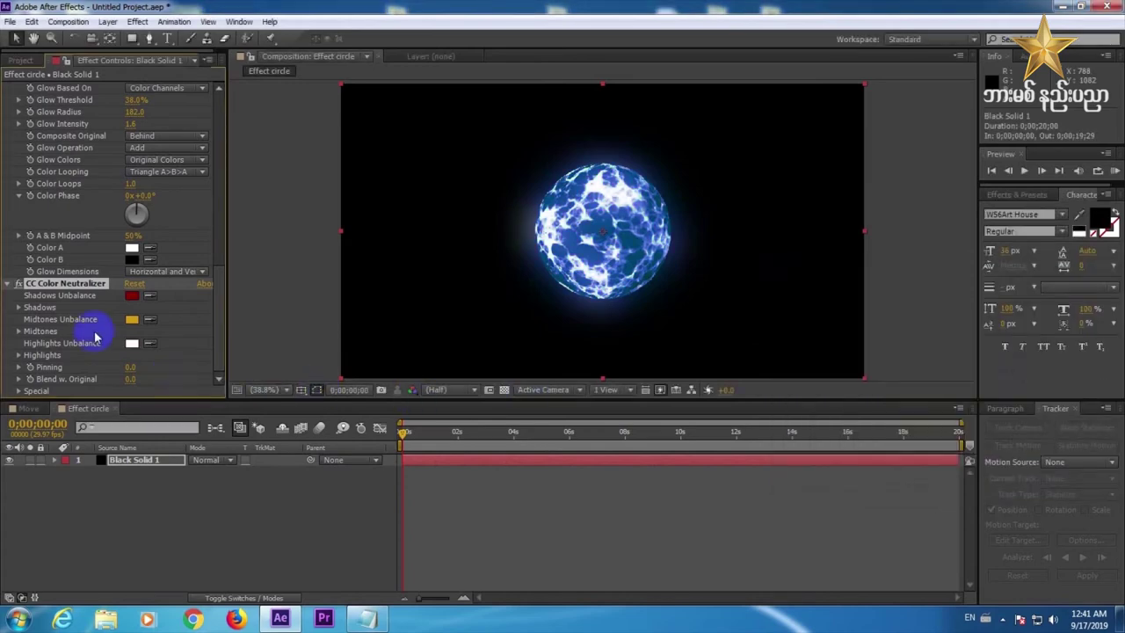
Set the CC Color Neutralizer Shadows Unbalance colour to yellow-green (9EB217) and preview the recoloured sphere.
left_click(131, 301)
mouse_move(994, 350)
left_mouse_down()
mouse_move(998, 358)
mouse_move(997, 302)
mouse_move(1002, 363)
left_mouse_up()
left_click_drag(932, 334, 953, 348)
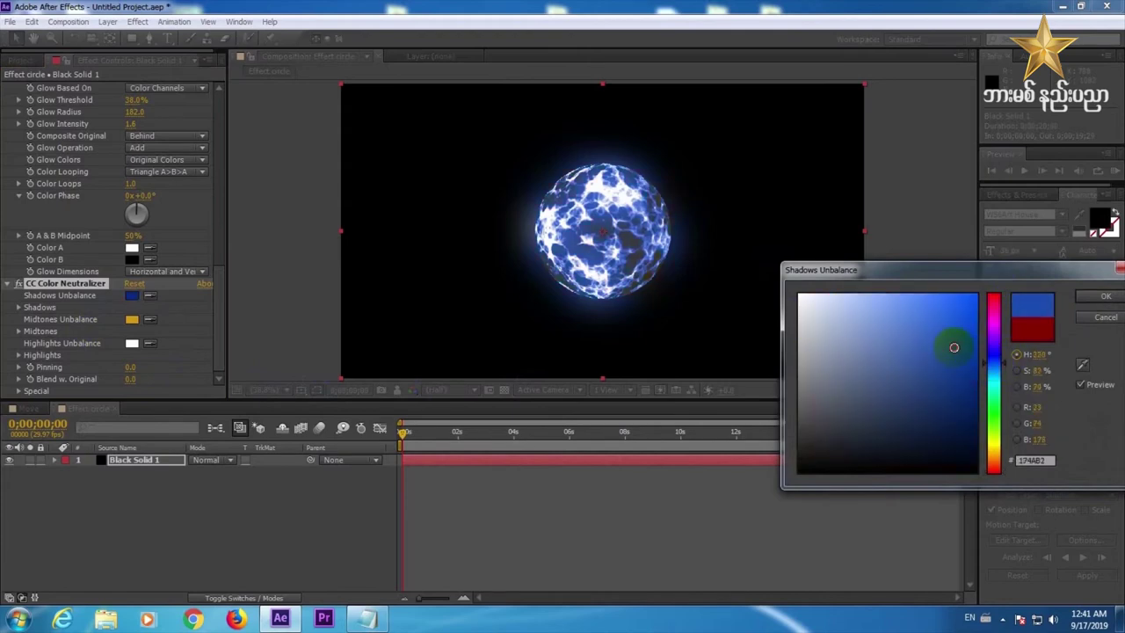
left_click_drag(995, 420, 997, 442)
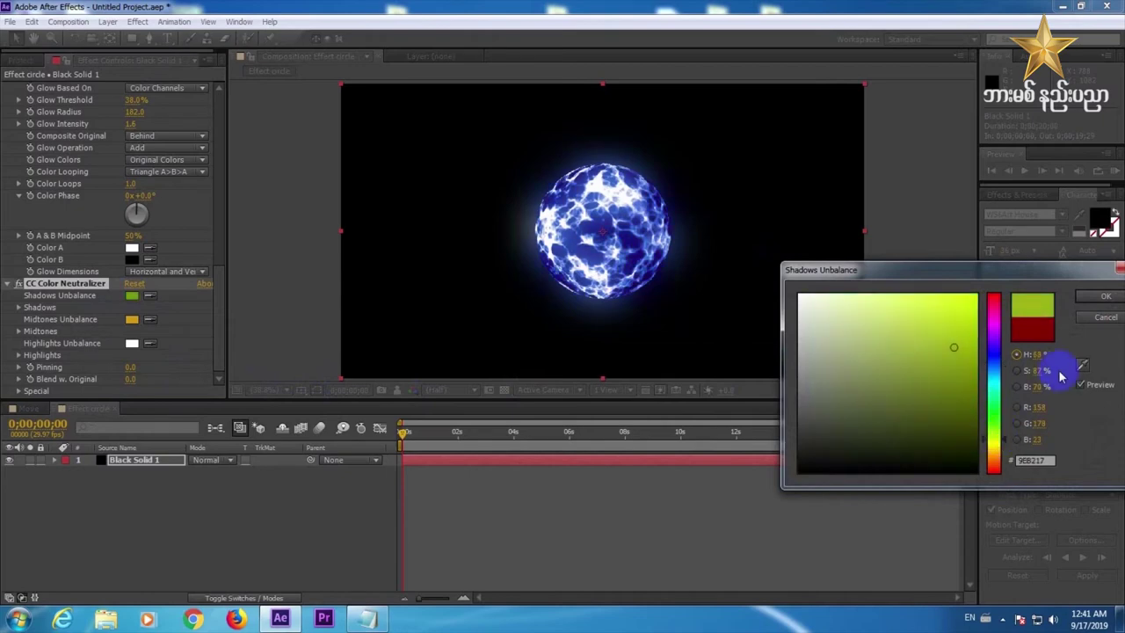
left_click(1097, 295)
left_click(1114, 170)
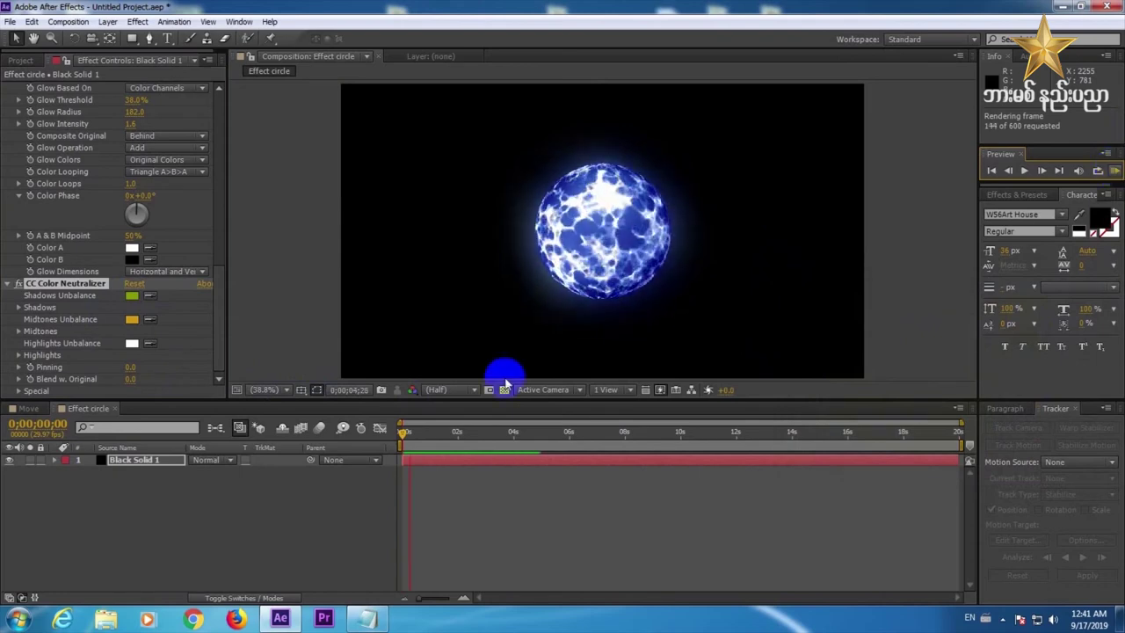
left_click(433, 459)
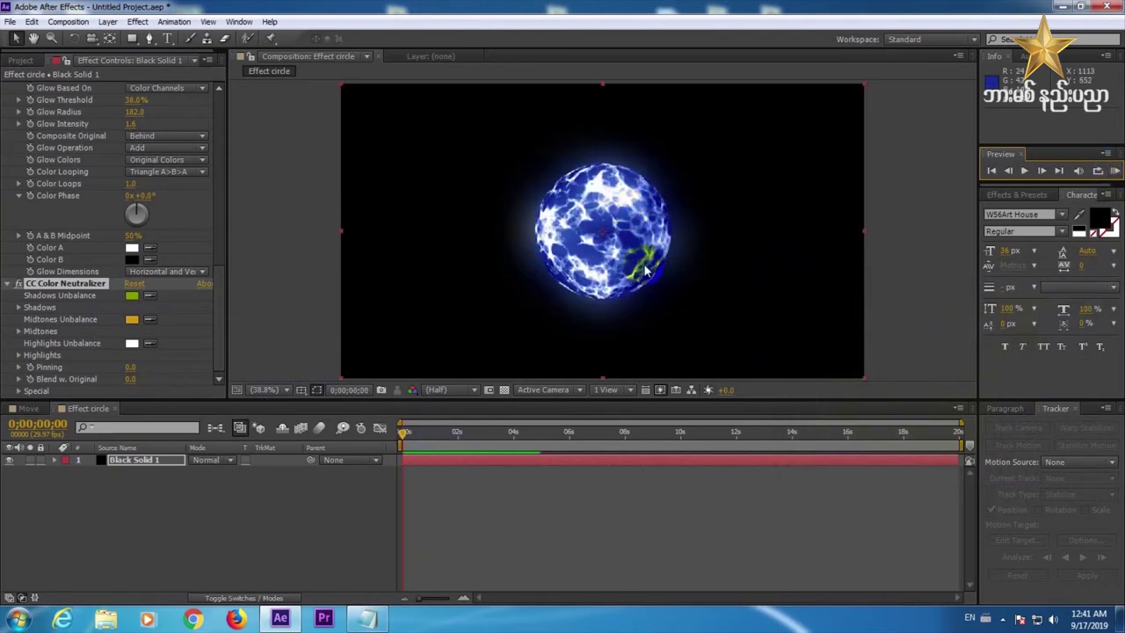
Apply CC Radial Fast Blur to the black solid with Zoom set to Brightest and Amount set to 37.
left_click(141, 22)
mouse_move(182, 250)
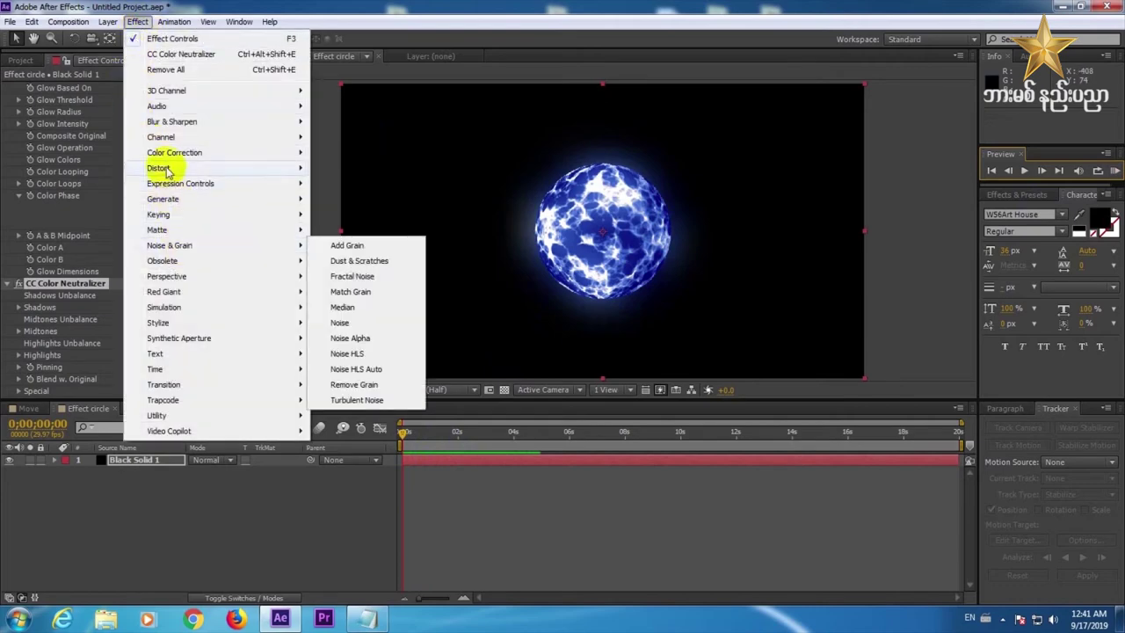
mouse_move(205, 126)
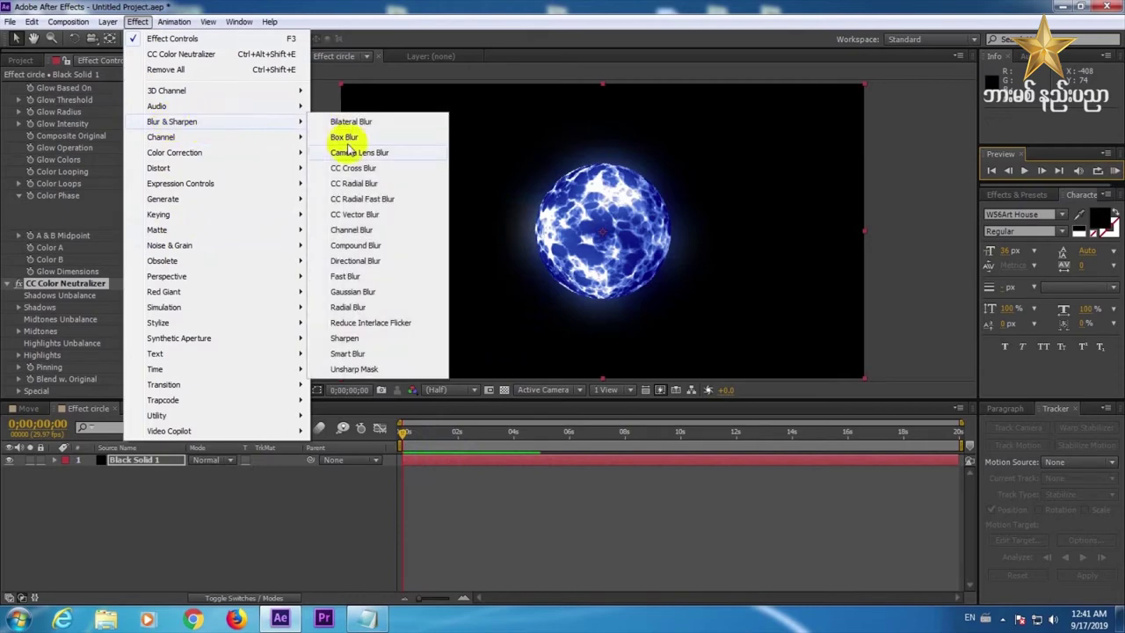
left_click(381, 205)
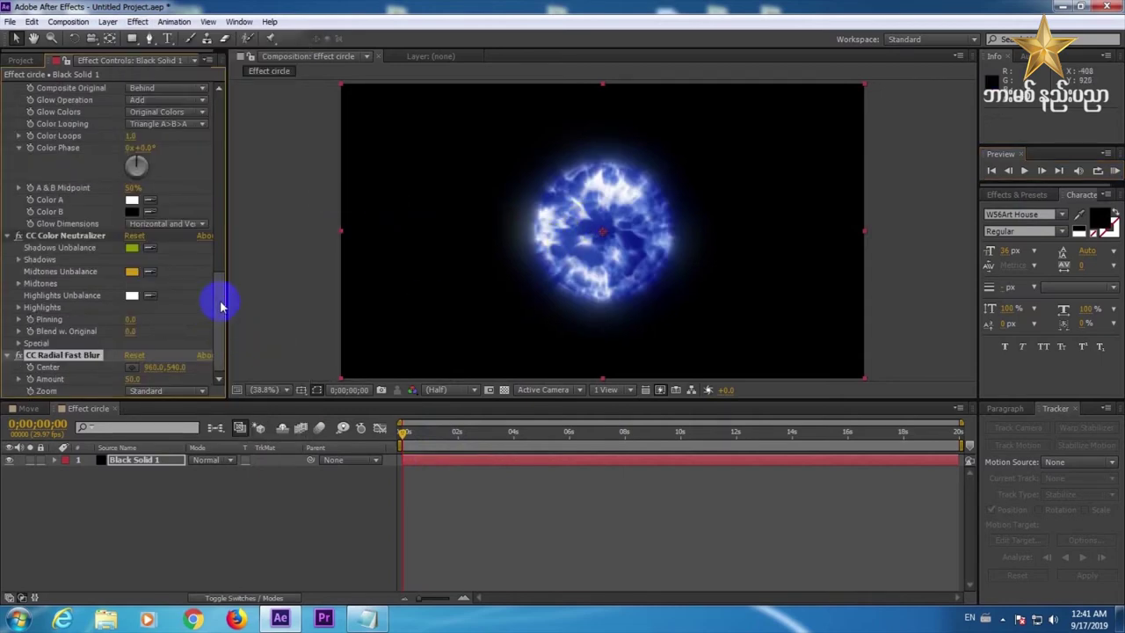
left_click(160, 393)
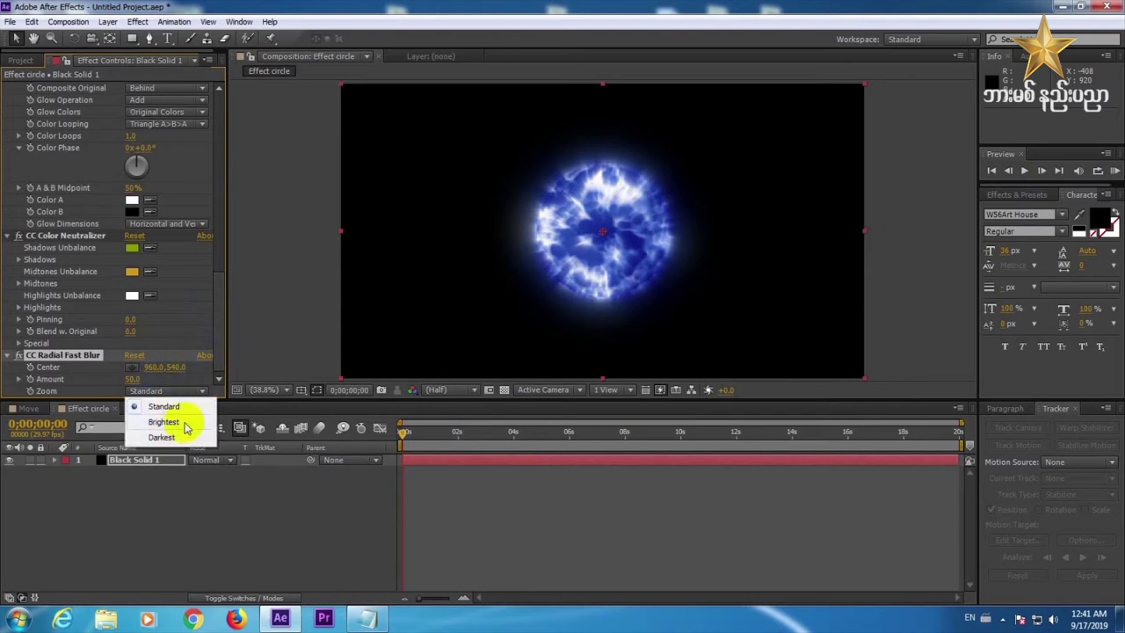
left_click(182, 423)
left_click(125, 382)
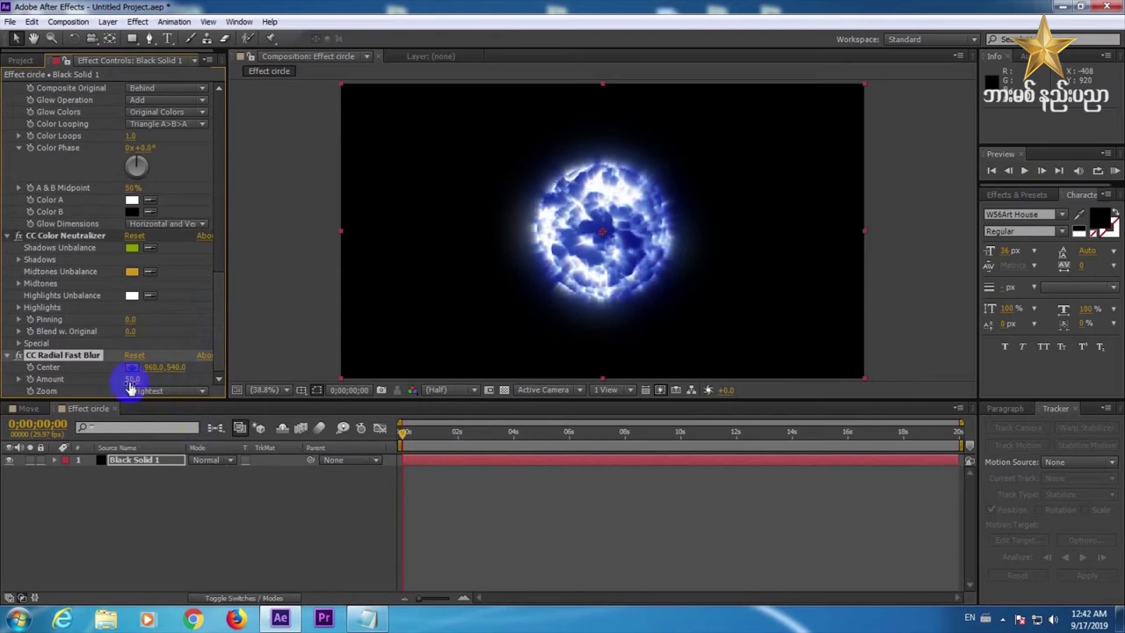
left_click_drag(129, 381, 102, 372)
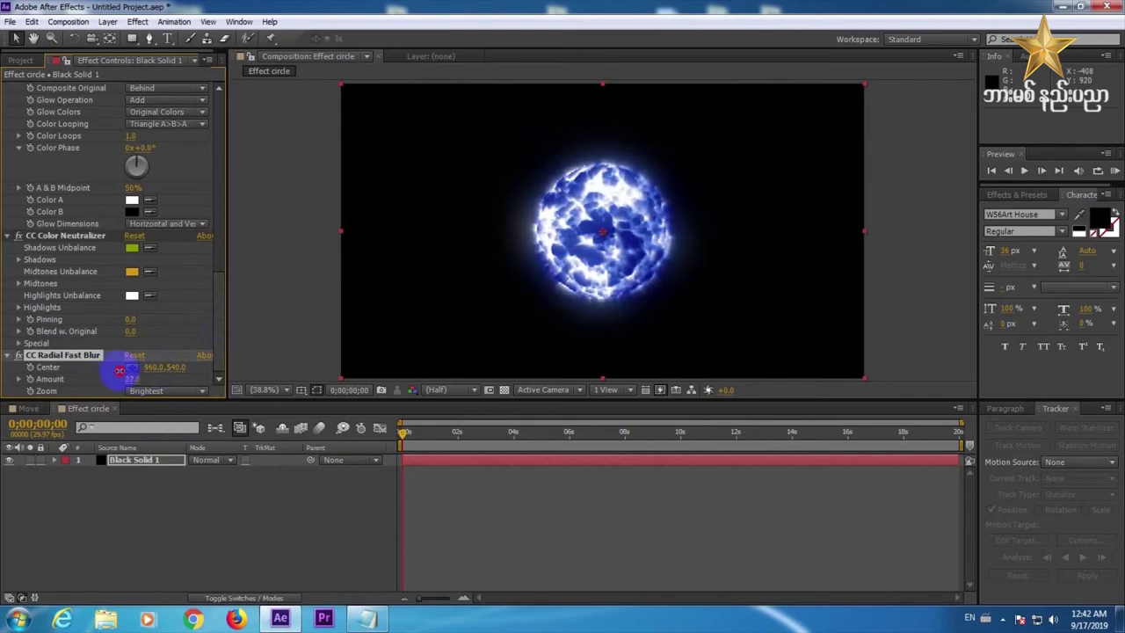
Preview the radially blurred sphere animation and scrub through its first seconds.
left_click(1114, 171)
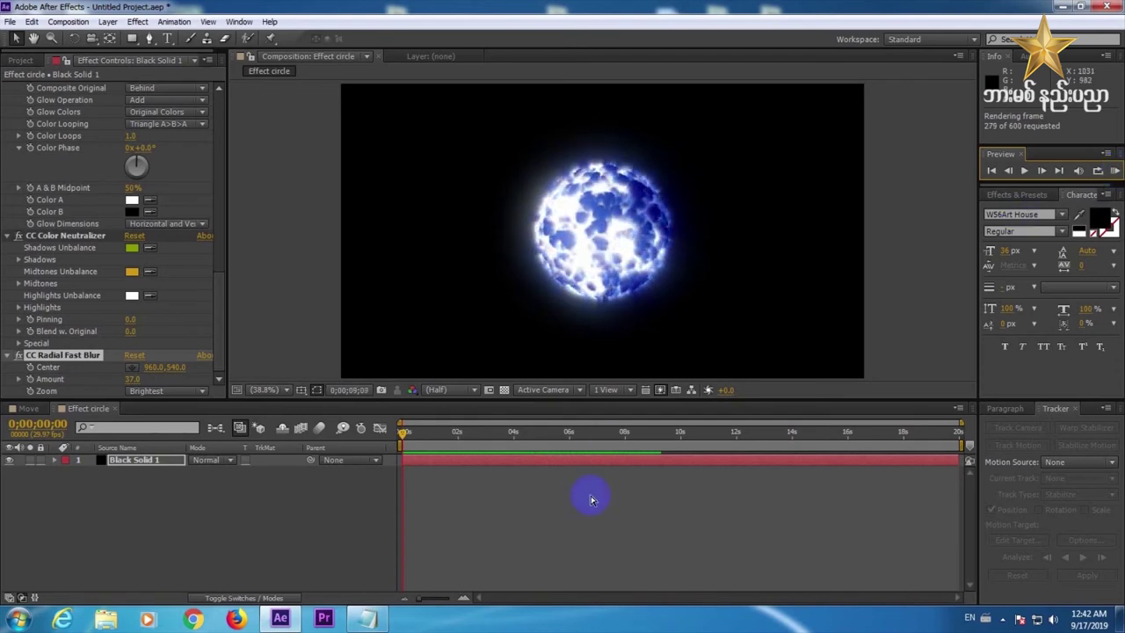
key("space")
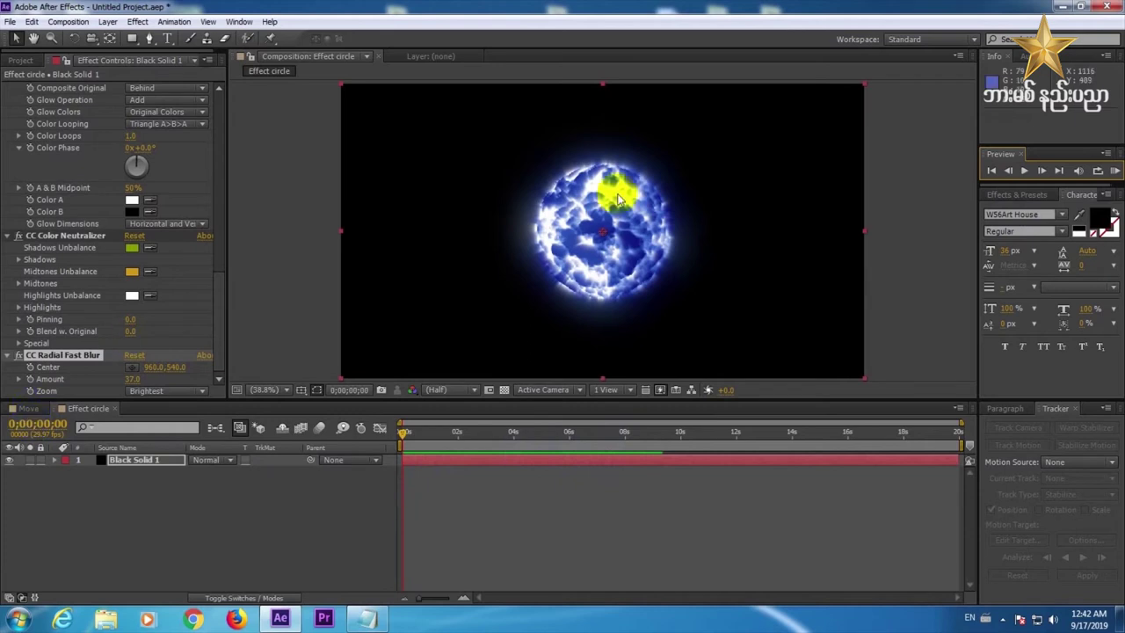
left_click_drag(431, 439, 495, 432)
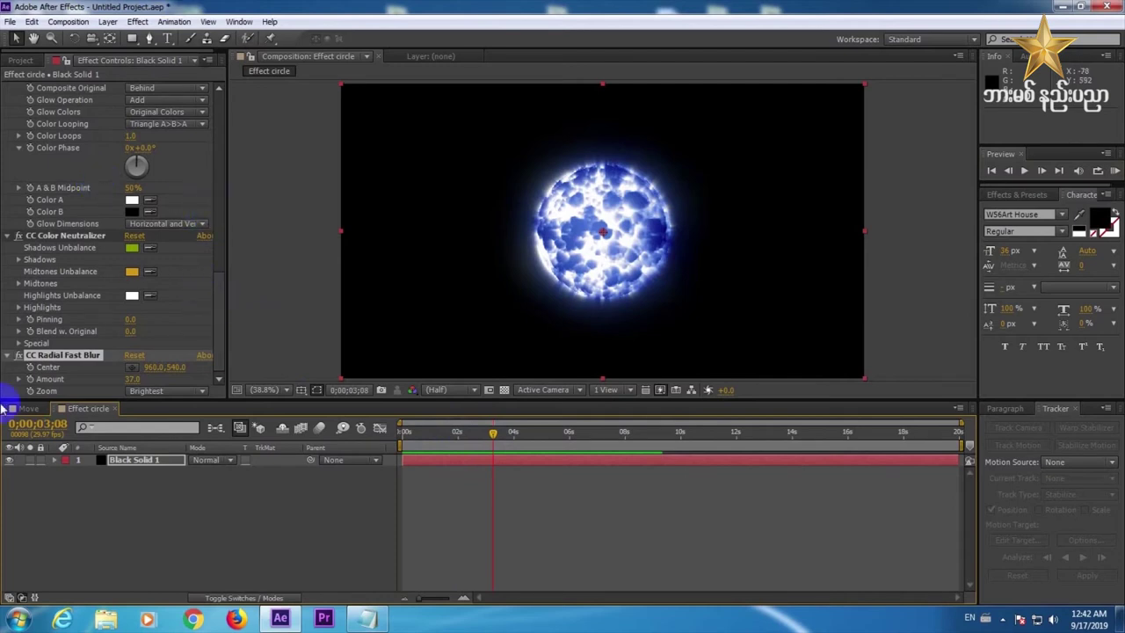
Switch to the Move composition and set the current time to 0:00:13:06, where the hand is stretched out.
left_click(29, 410)
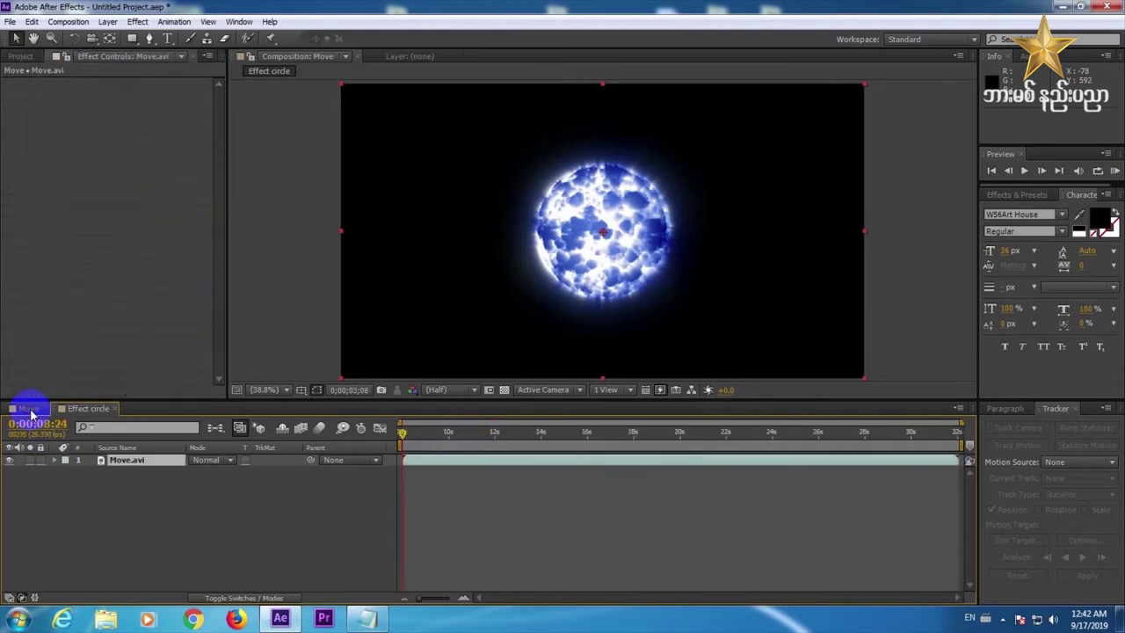
left_click(16, 57)
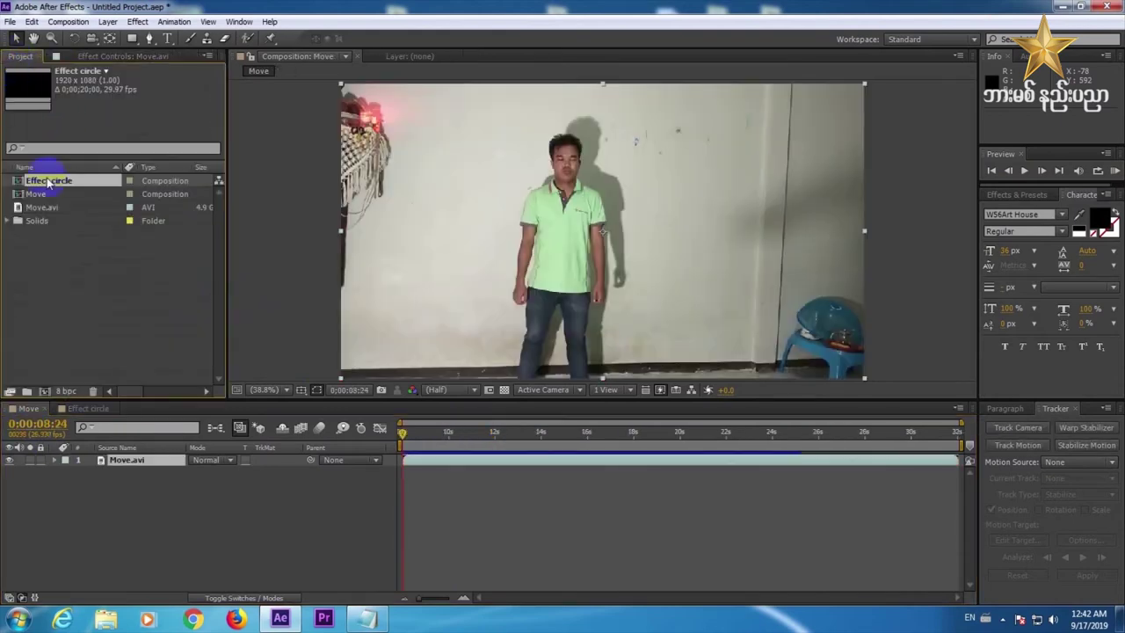
left_click_drag(402, 431, 475, 456)
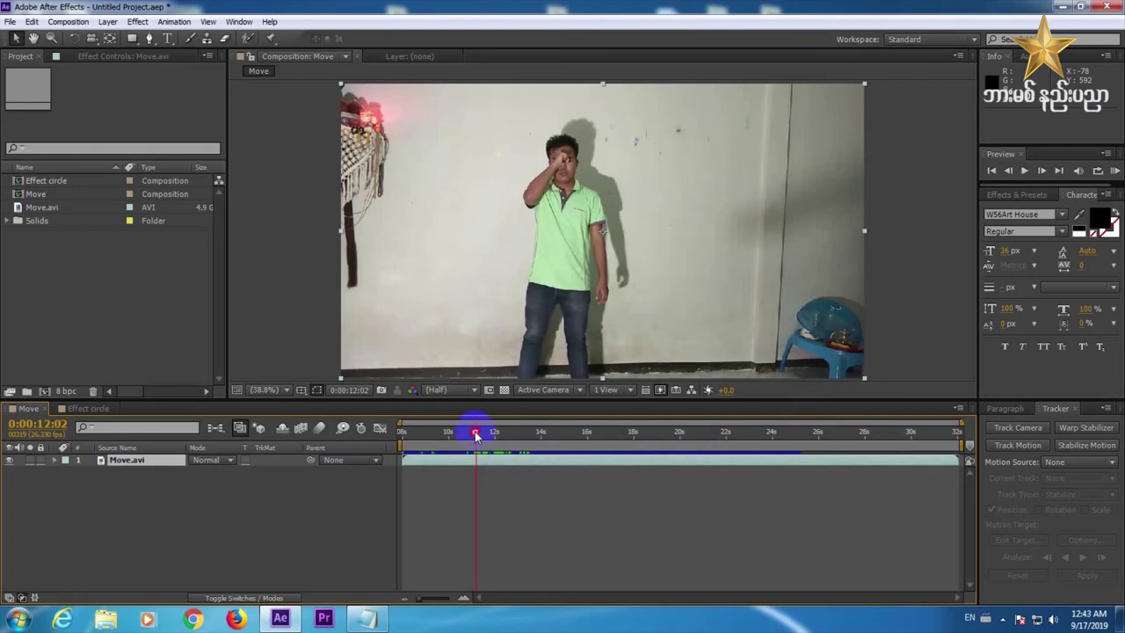
left_click_drag(475, 432, 501, 433)
left_click(504, 457)
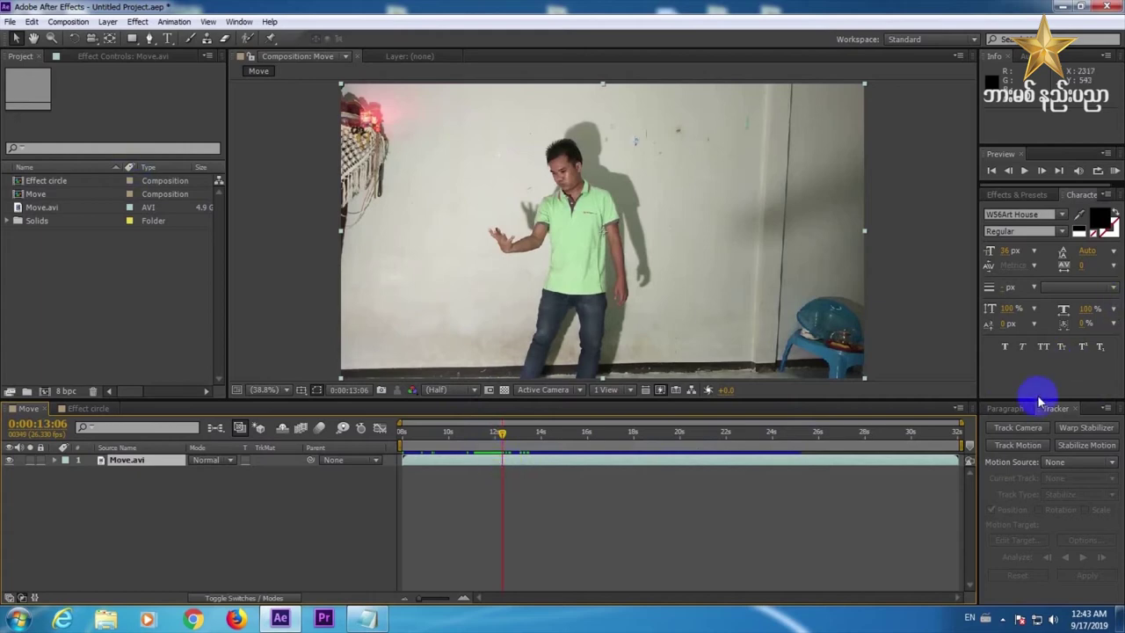
Start a Track Motion tracker on the Move.avi layer at 0:00:13:06, tracking position.
left_click(233, 23)
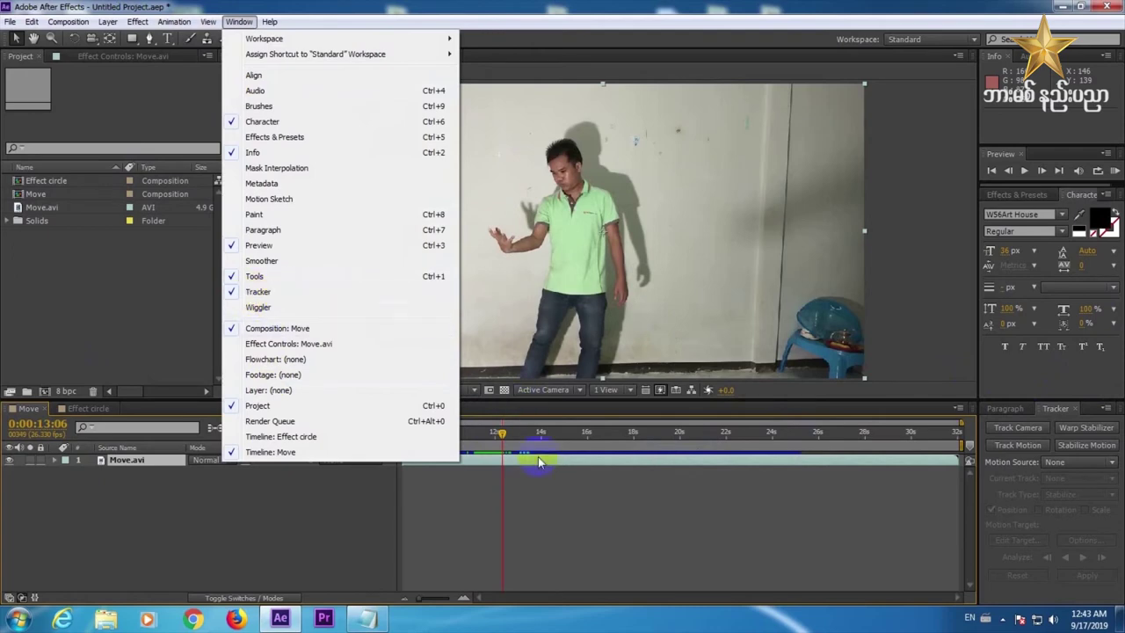
left_click(513, 440)
left_click(1006, 410)
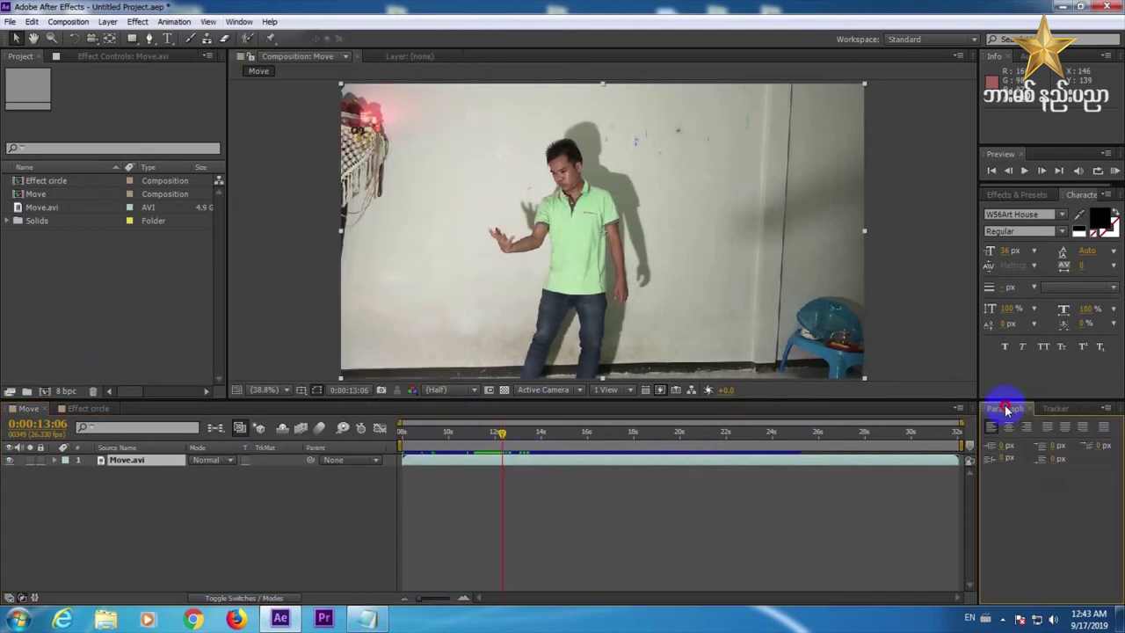
left_click(1061, 410)
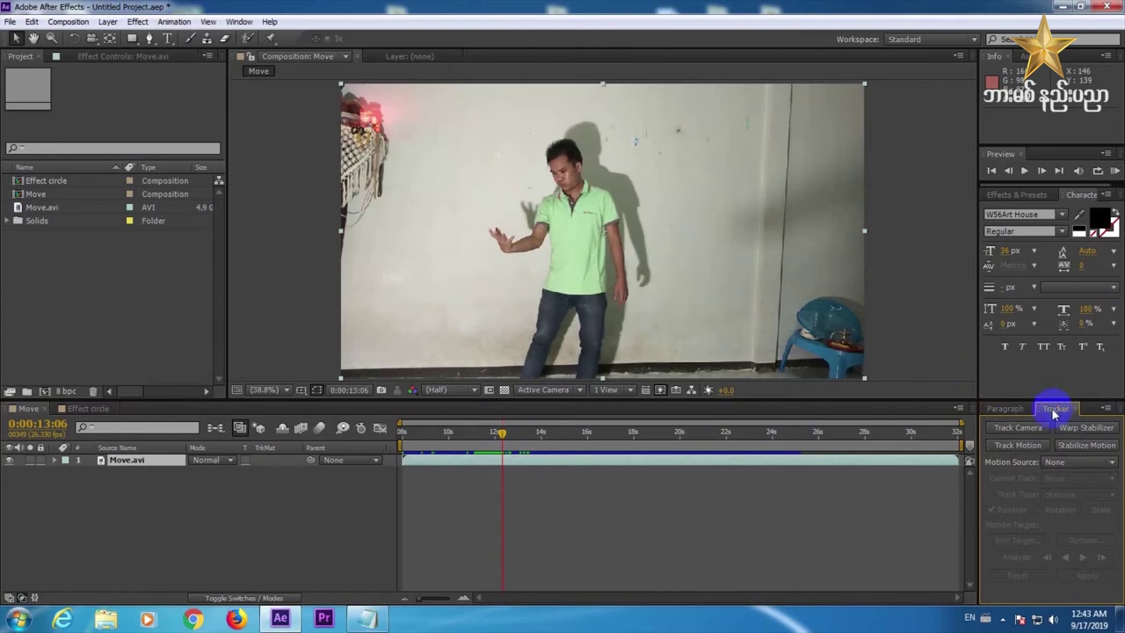
left_click(1021, 446)
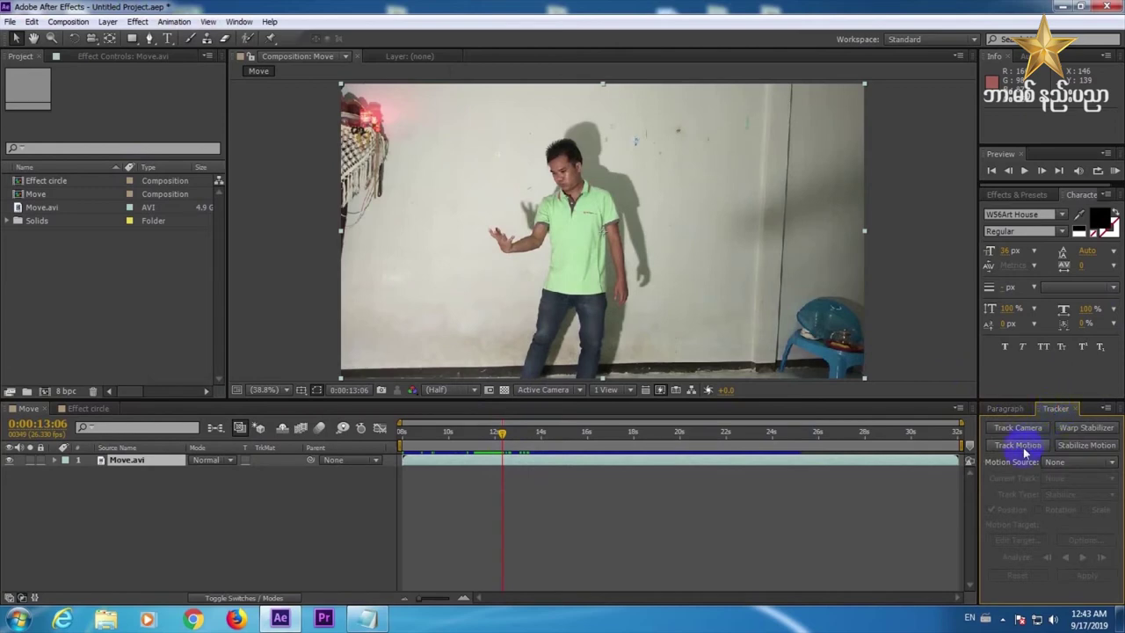
left_click(1021, 445)
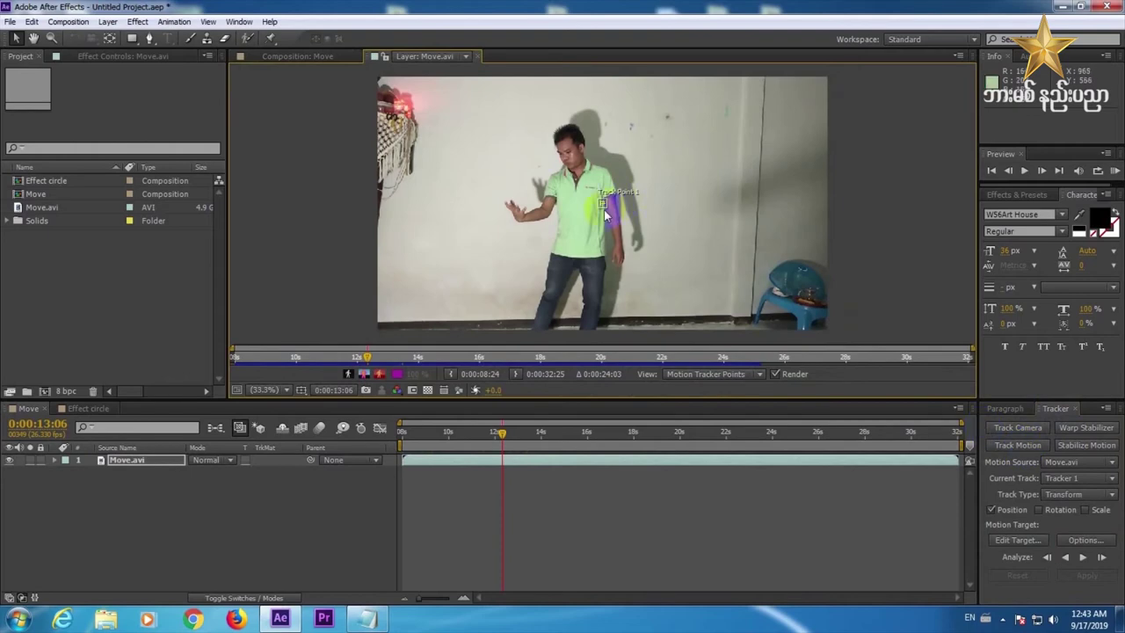
Place Track Point 1 on the fingers of the man's outstretched hand, viewing the layer at 100%.
left_click_drag(606, 211, 608, 208)
left_click(267, 390)
left_click(280, 280)
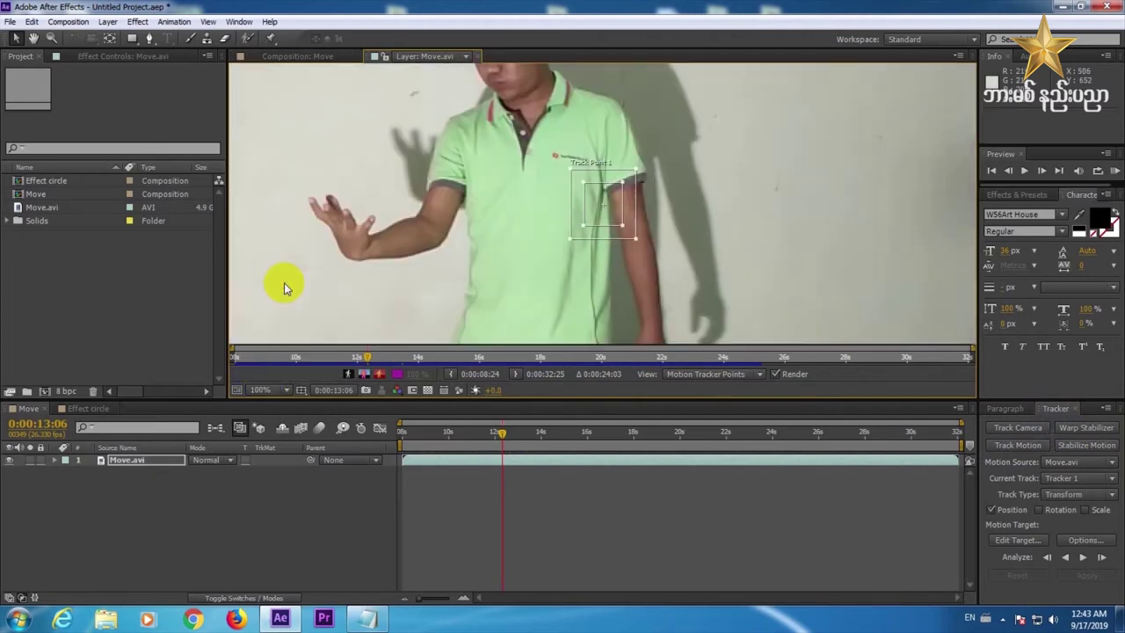
left_click_drag(606, 217, 335, 216)
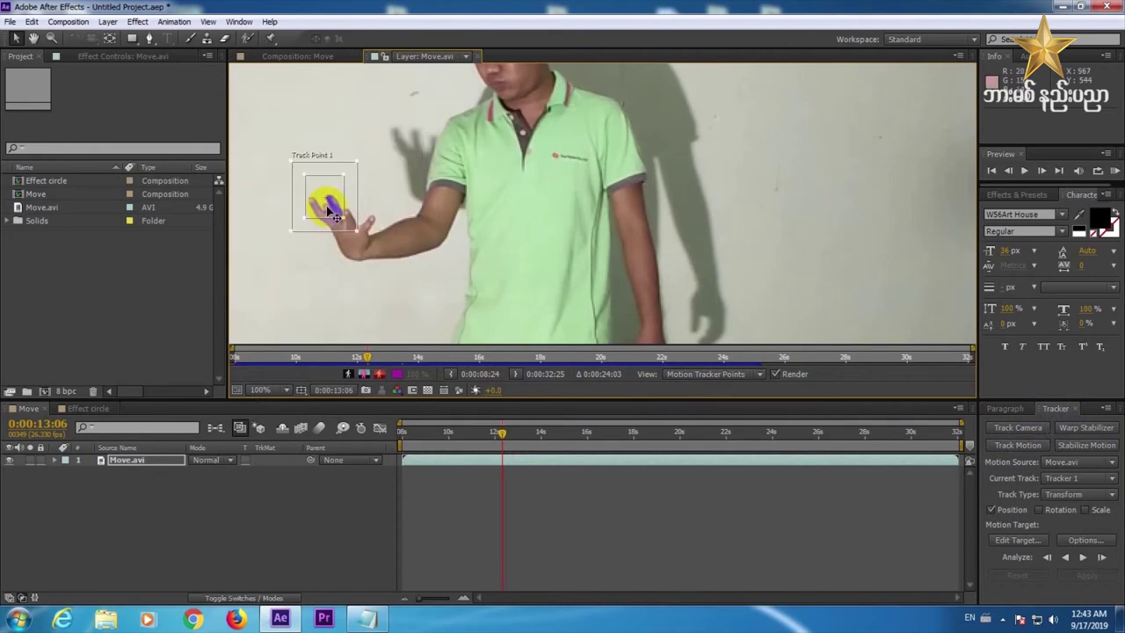
left_click_drag(324, 205, 328, 213)
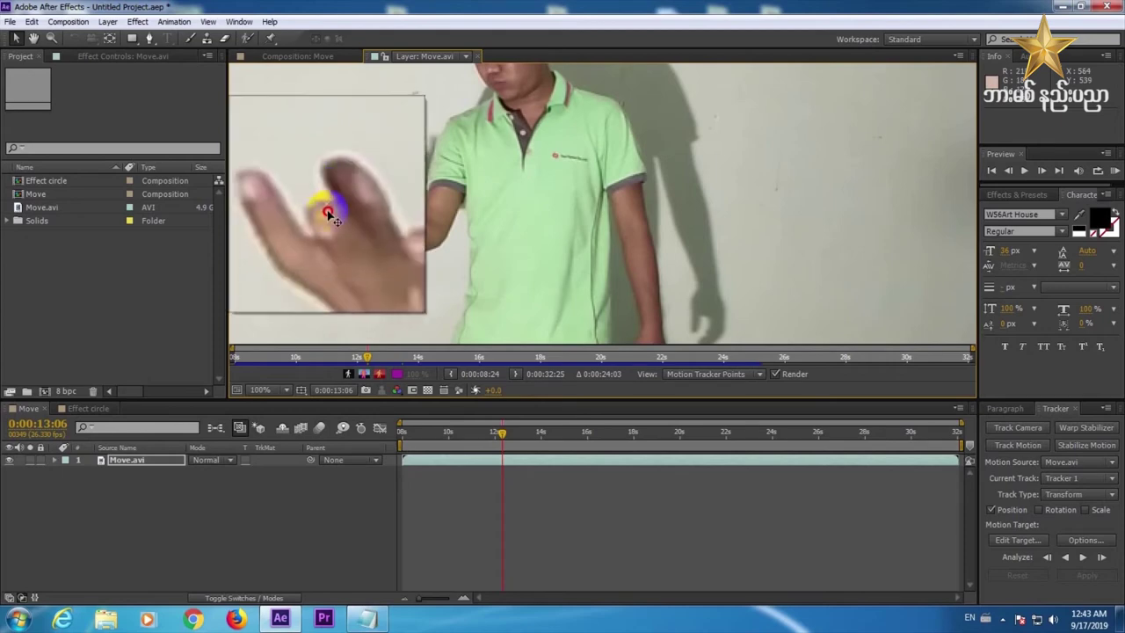
left_click_drag(327, 213, 327, 212)
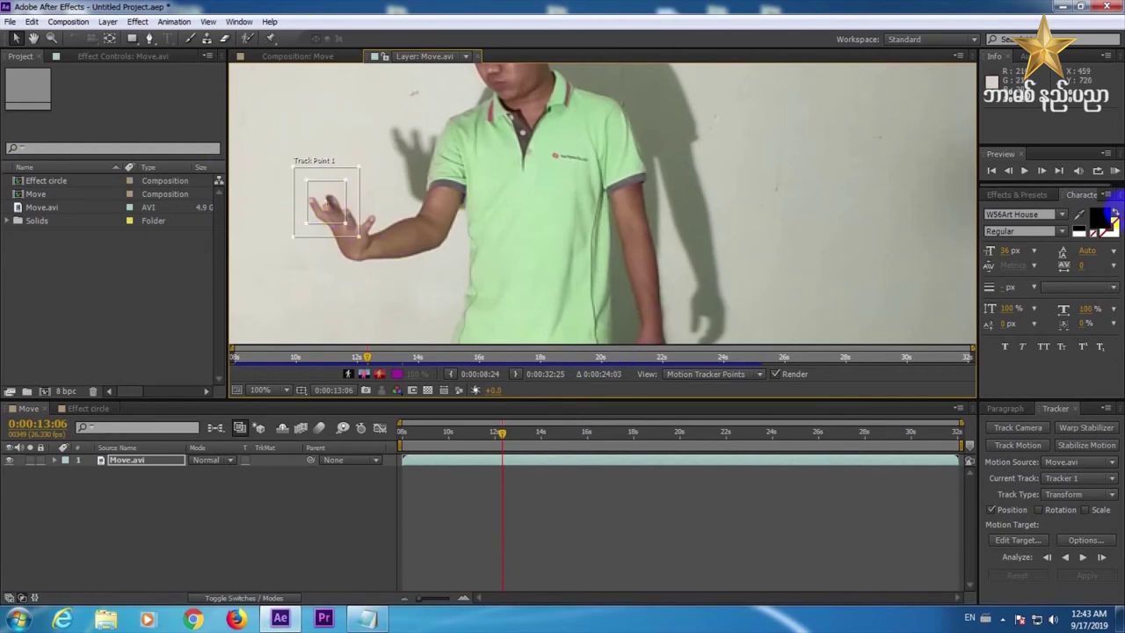
Analyze the hand's motion forward from 0:00:13:06 to about 0:00:14:15, alternating single-frame and continuous analysis.
left_click(1102, 559)
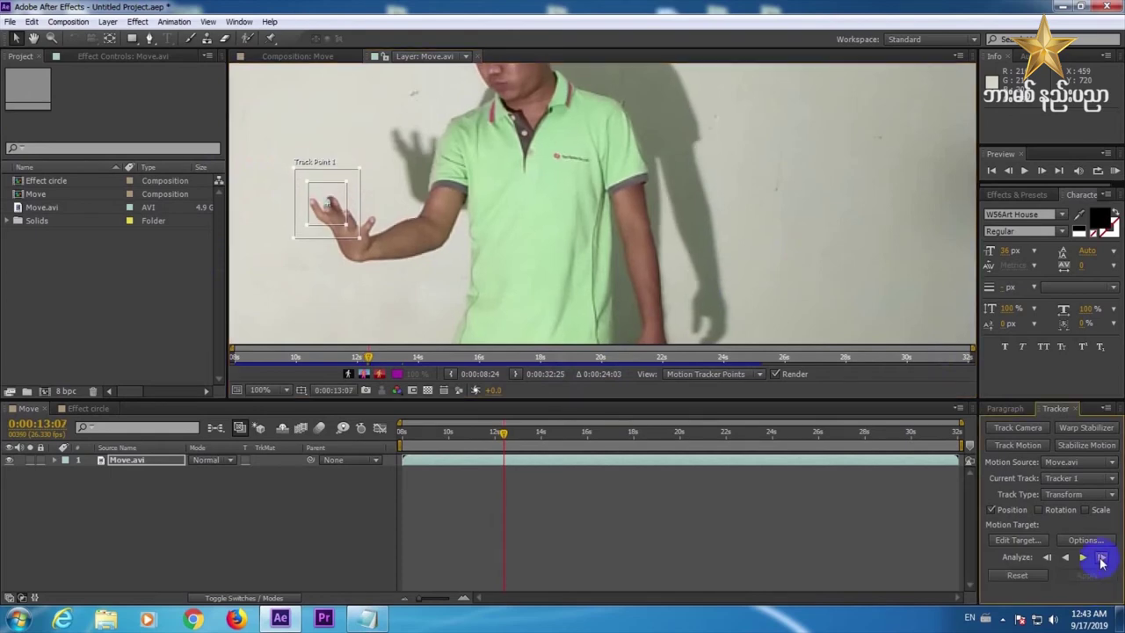
left_click(1082, 557)
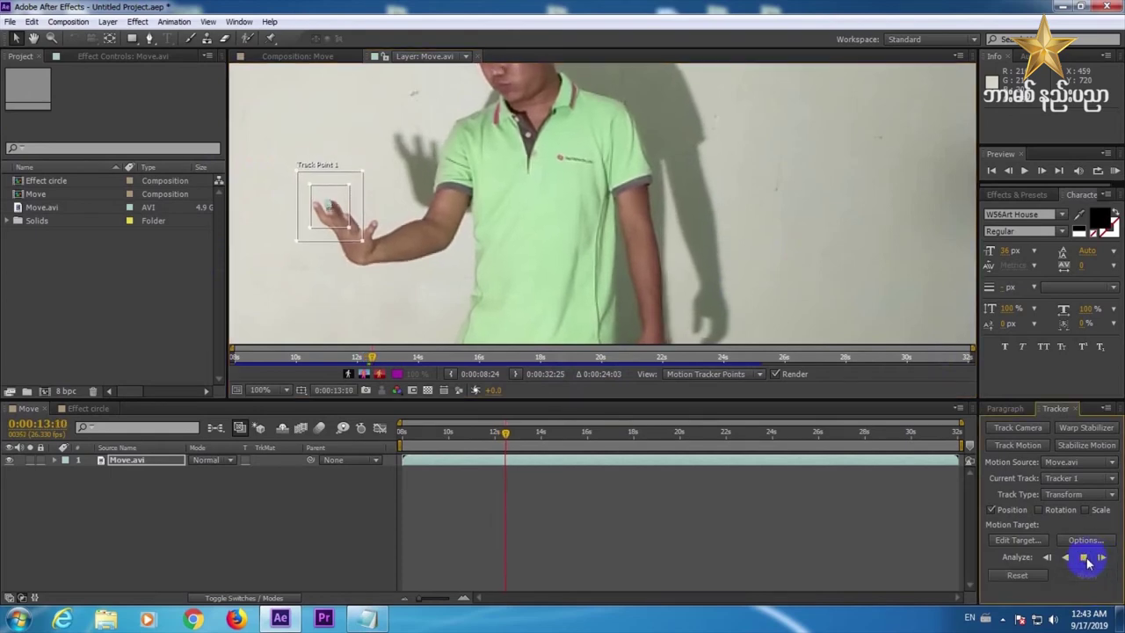
left_click(1086, 561)
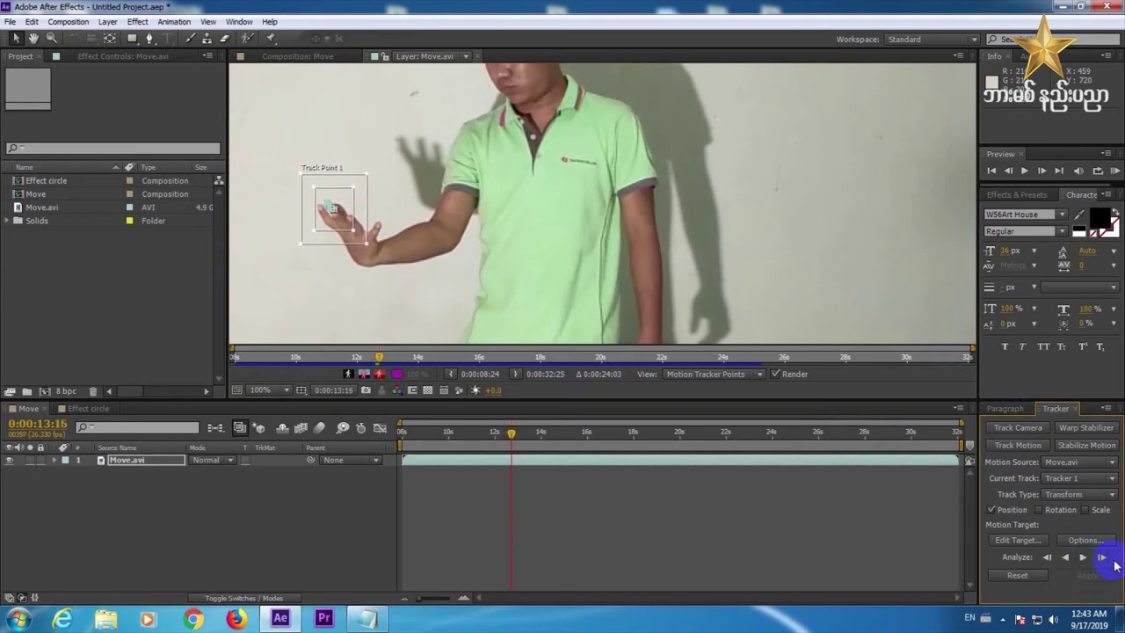
left_click(1102, 559)
left_click(1102, 559)
left_click(1102, 559)
left_click(1102, 559)
left_click(1102, 559)
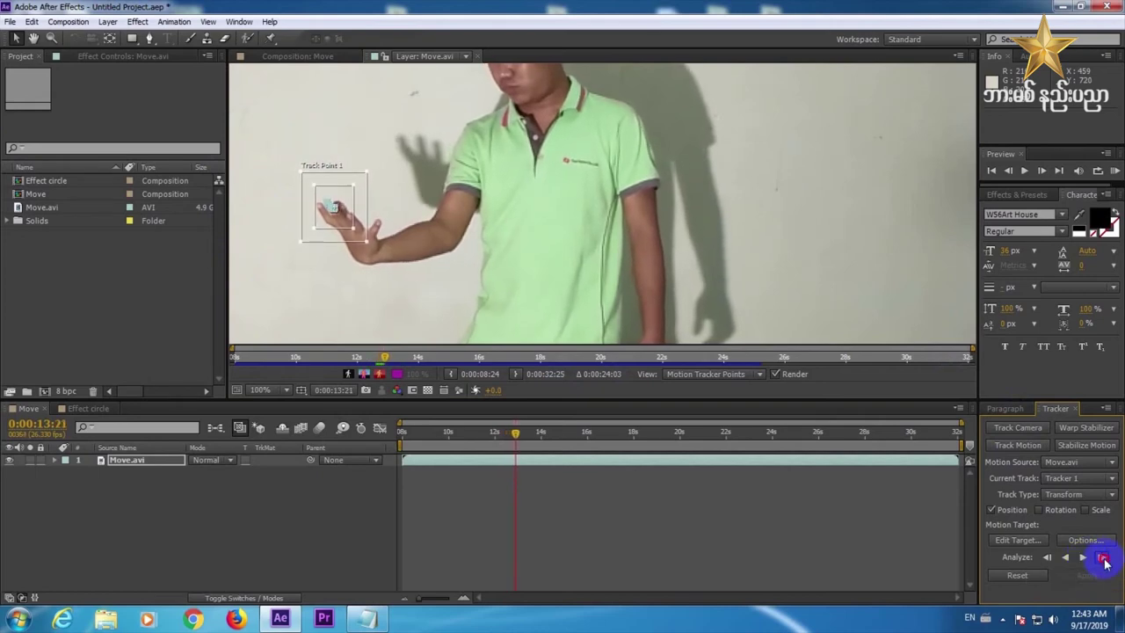
left_click(1102, 559)
left_click(1102, 559)
left_click(1083, 558)
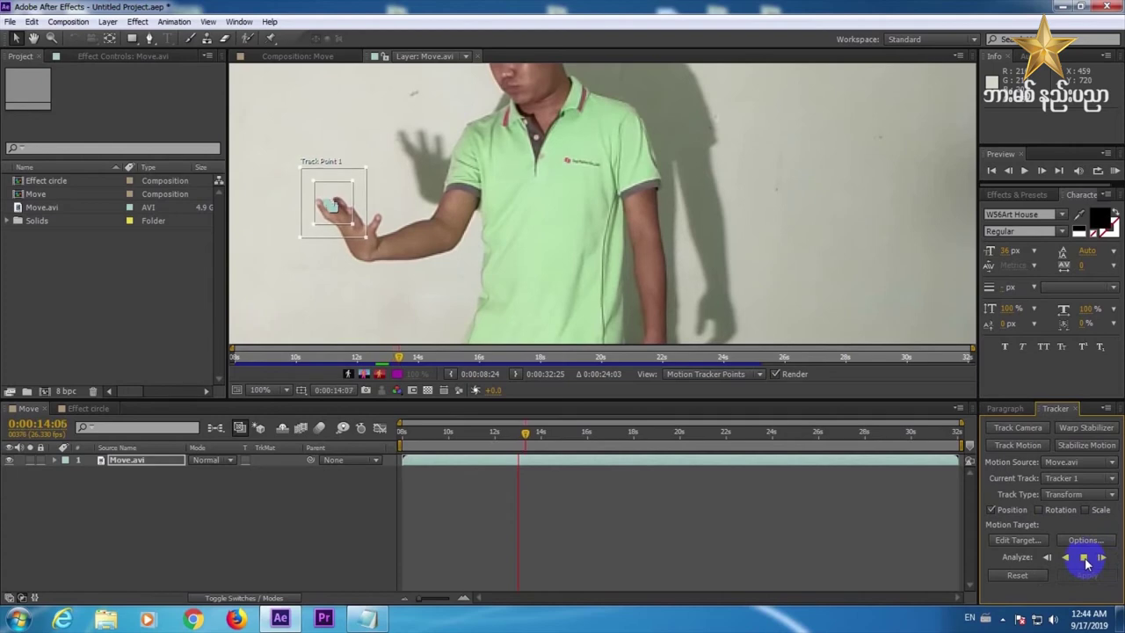
left_click(1083, 557)
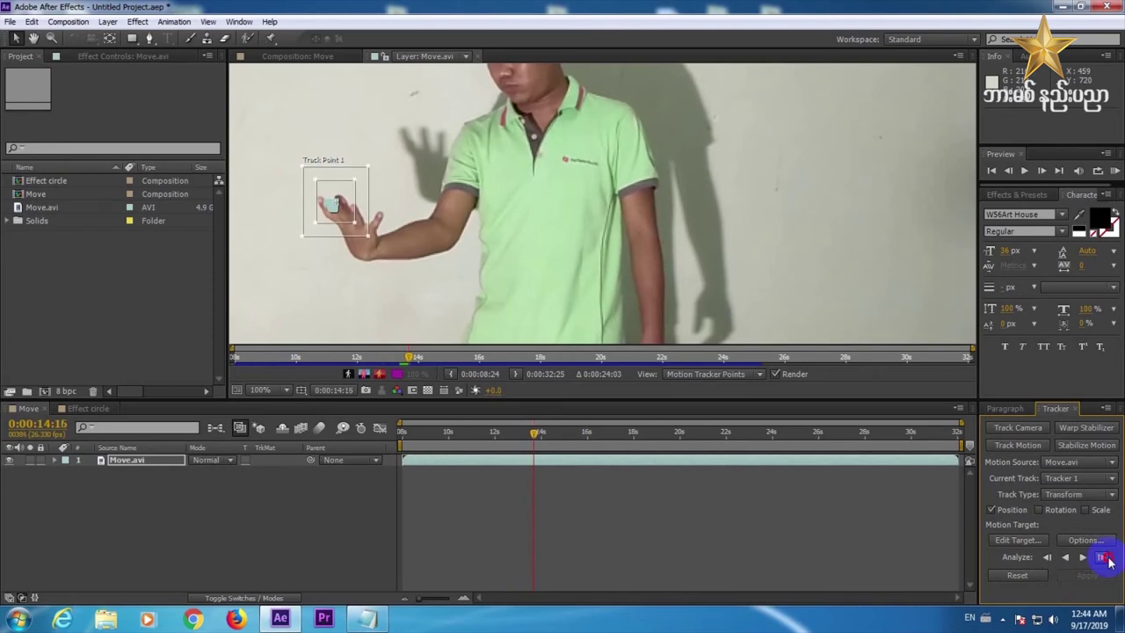
Analyze the hand's motion forward from 0:00:14:15 to about 0:00:16:07, viewing Track Point 1 at 200%.
left_click(1109, 563)
left_click(283, 390)
left_click(279, 296)
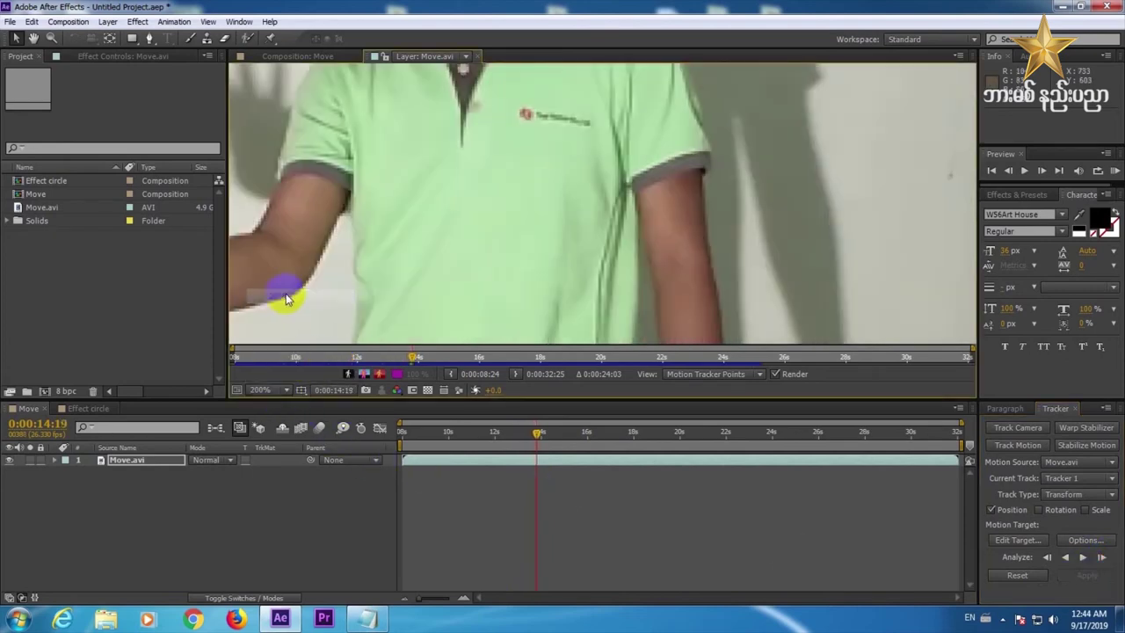
key("h")
left_click_drag(340, 239, 589, 253)
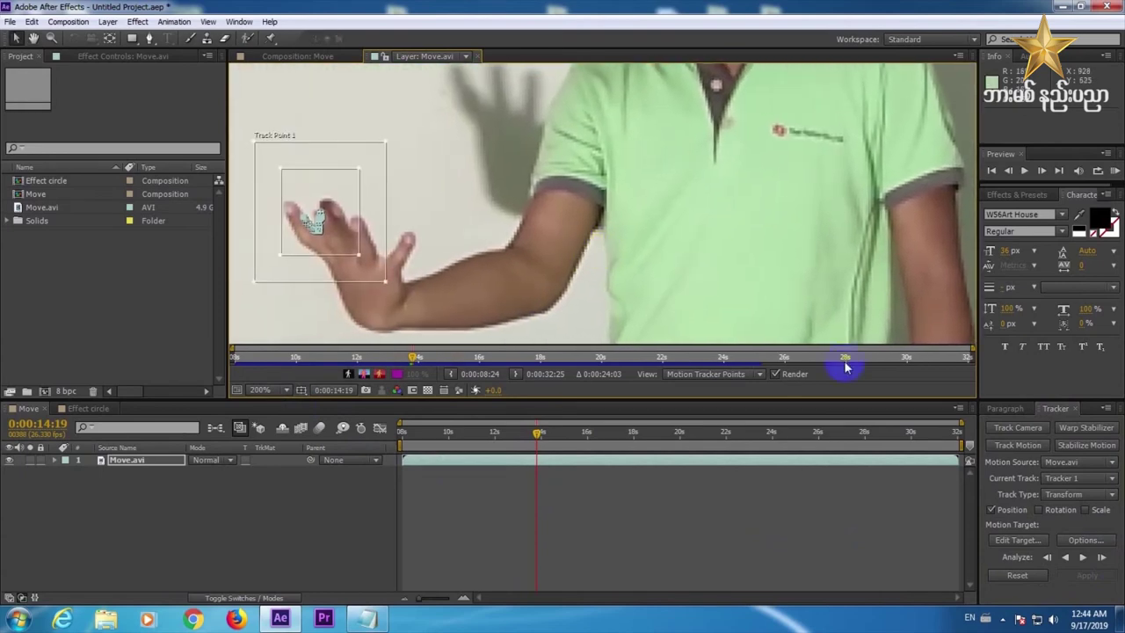
left_click(1103, 558)
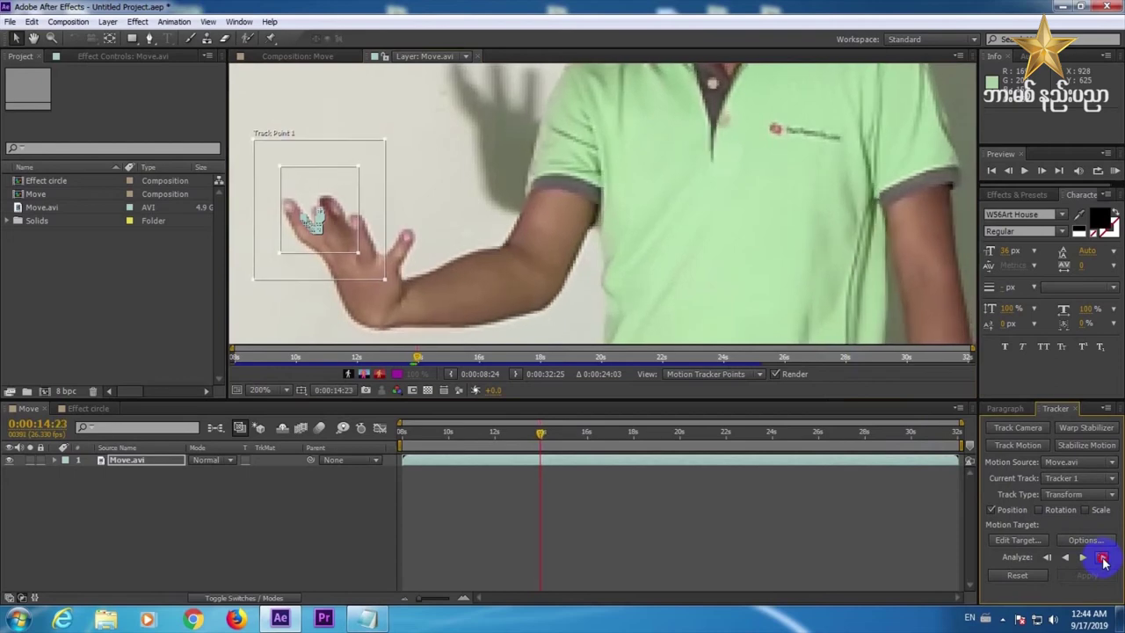
left_click(1063, 558)
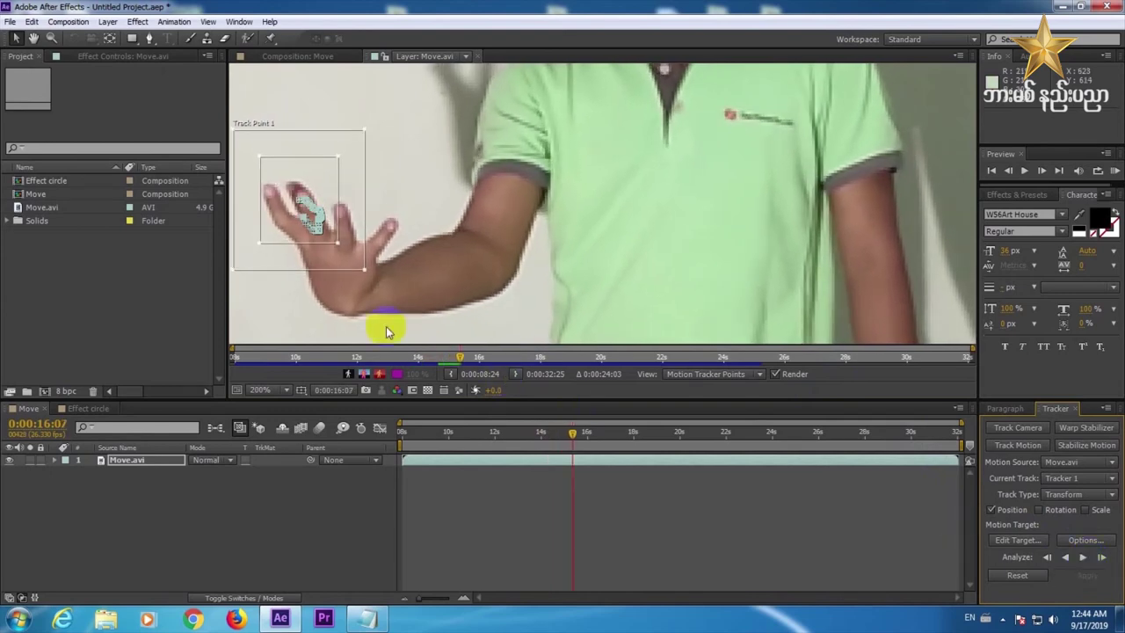
Analyze the hand's motion forward from 0:00:16:07 to 0:00:17:09, starting with single frames, and return the layer view to 100%.
left_click(1083, 540)
left_click(1101, 563)
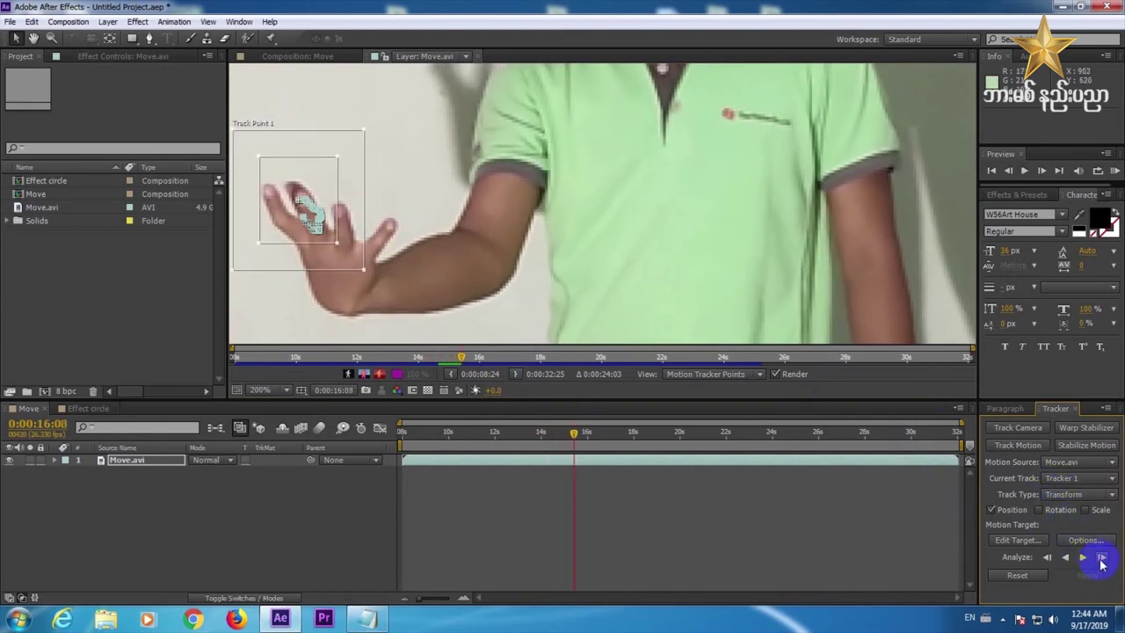
left_click(1101, 563)
left_click(1101, 563)
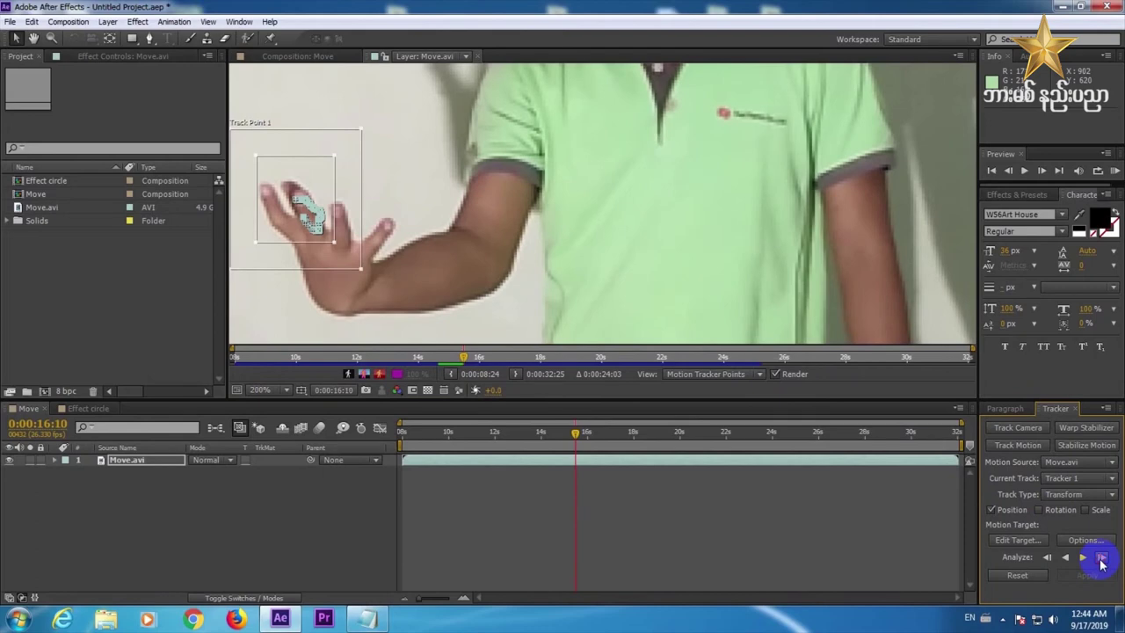
left_click(1101, 563)
left_click(1102, 564)
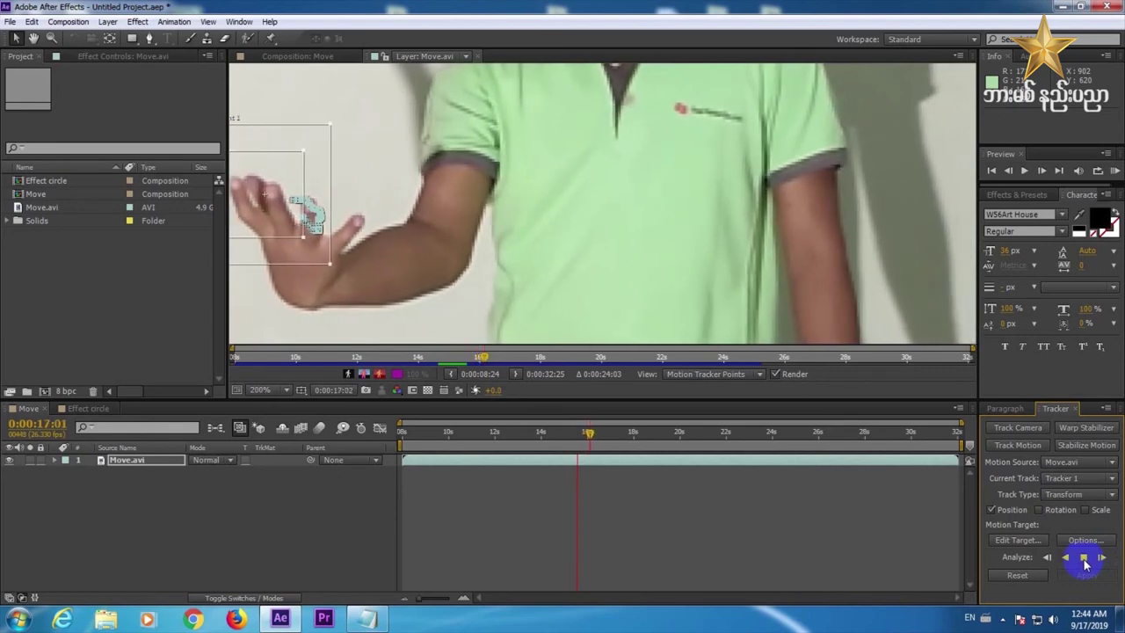
left_click(1084, 559)
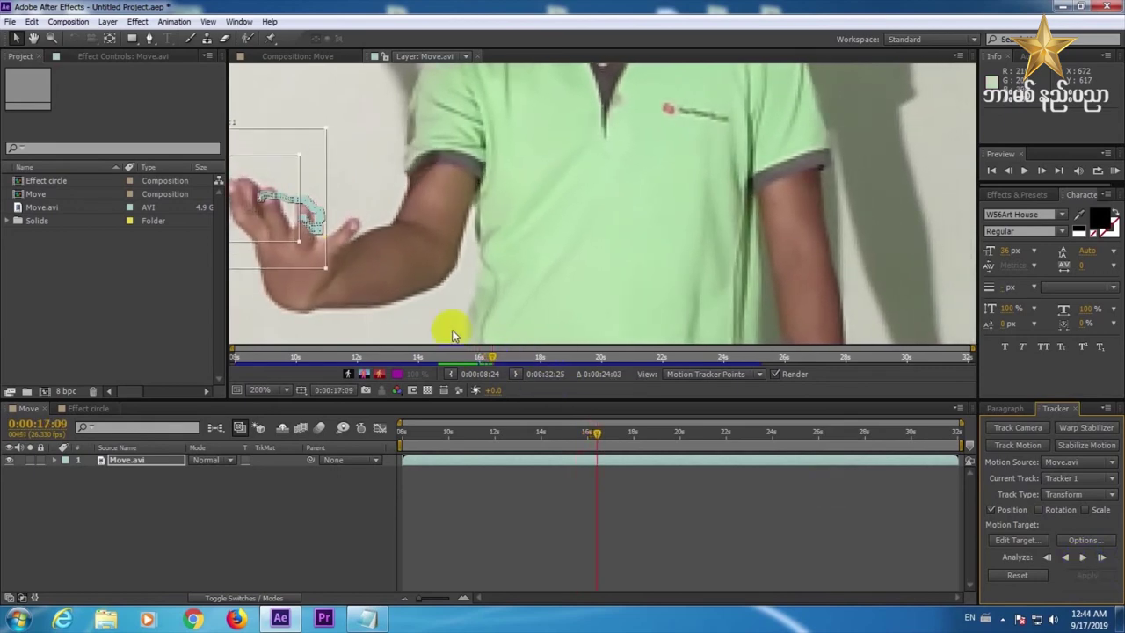
left_click(266, 392)
left_click(277, 284)
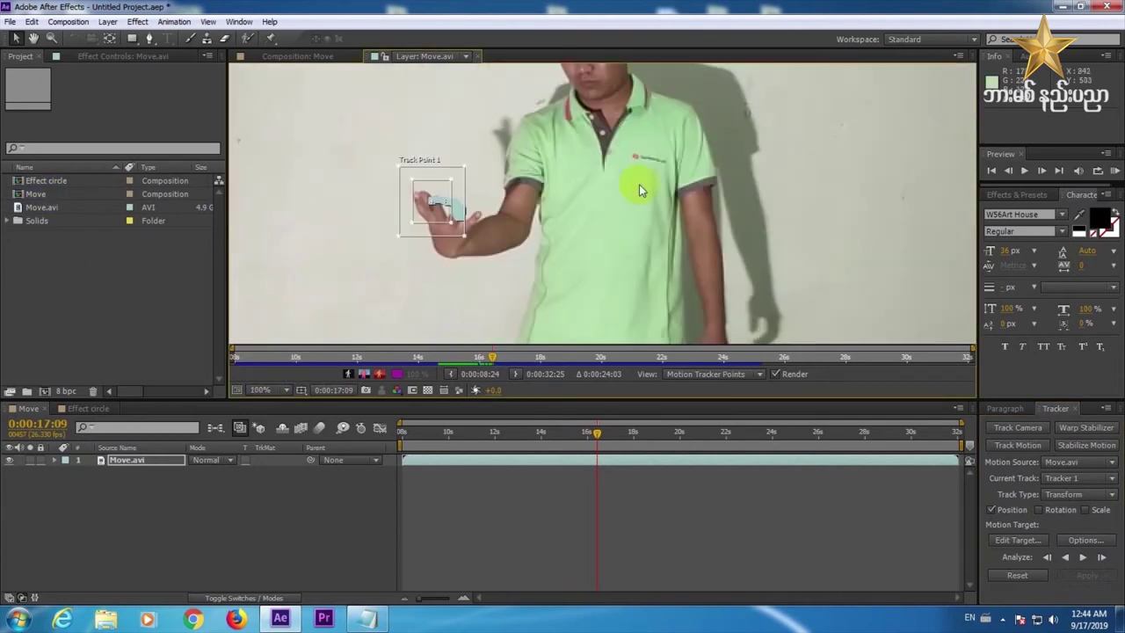
Analyze single frames to 0:00:17:11 and move Track Point 1 onto the outermost fingertips of the hand.
left_click(1102, 557)
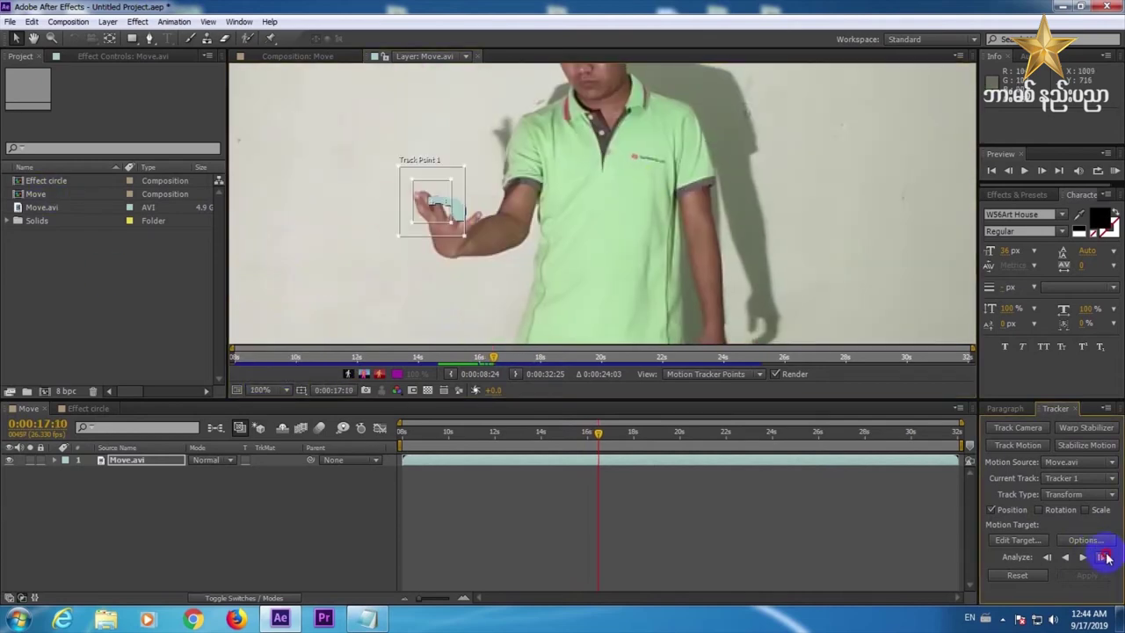
left_click(1103, 557)
mouse_move(438, 193)
left_mouse_down()
mouse_move(439, 181)
mouse_move(447, 190)
mouse_move(419, 181)
mouse_move(424, 194)
left_mouse_up()
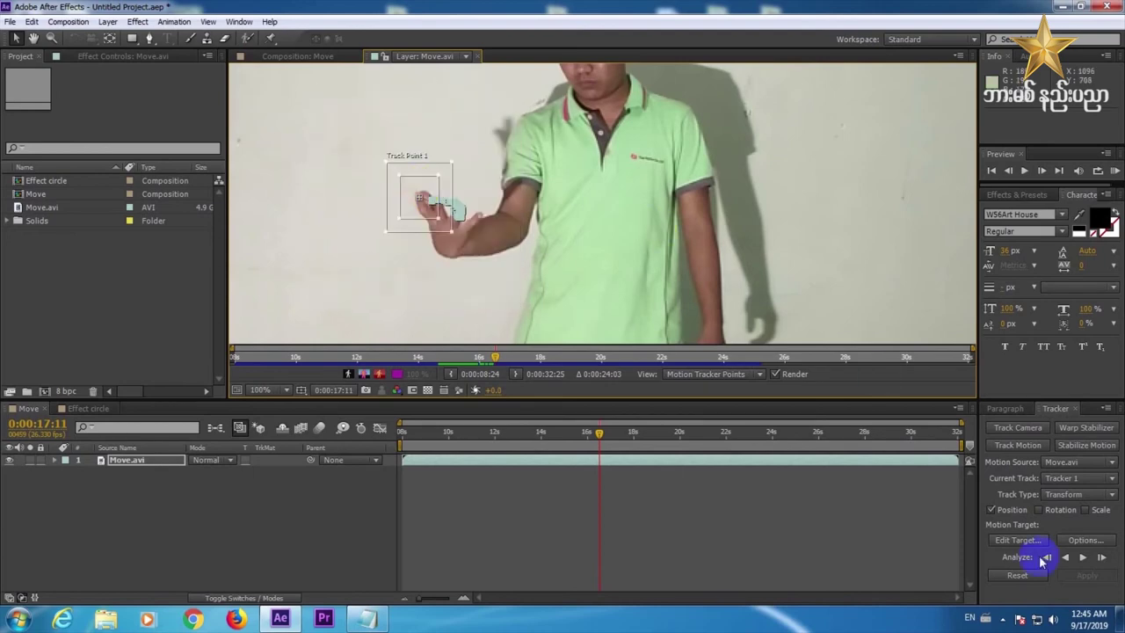
Analyze the motion frame by frame from 0:00:17:11 to 0:00:17:20 and nudge Track Point 1 back over the fingers.
left_click(1100, 559)
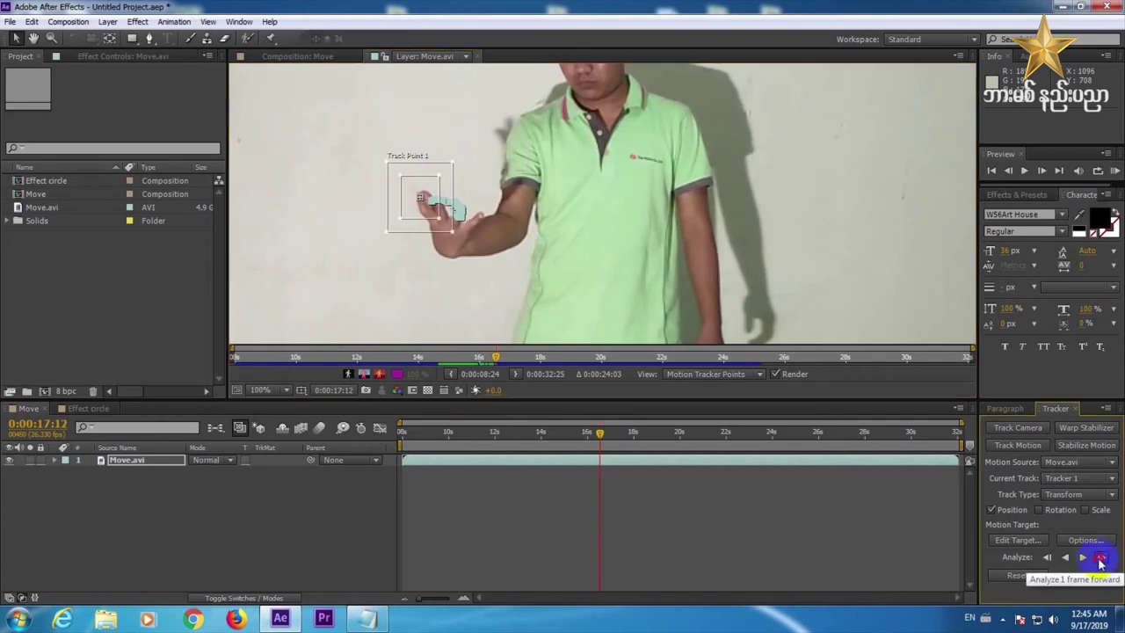
left_click(1100, 559)
left_click(1101, 559)
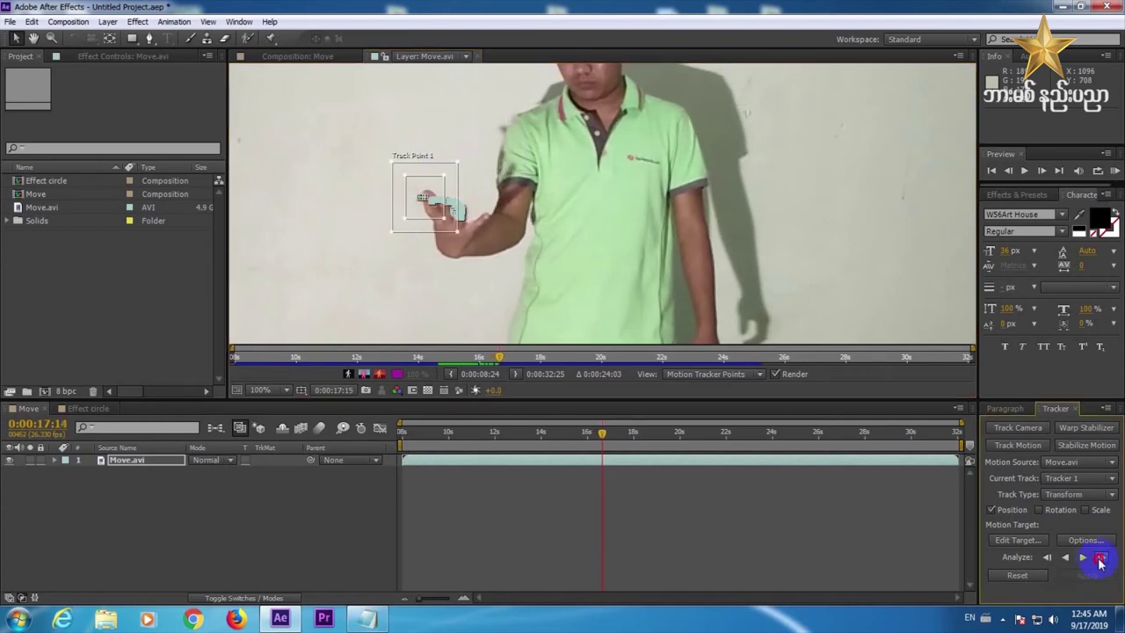
left_click(1100, 559)
left_click(1100, 559)
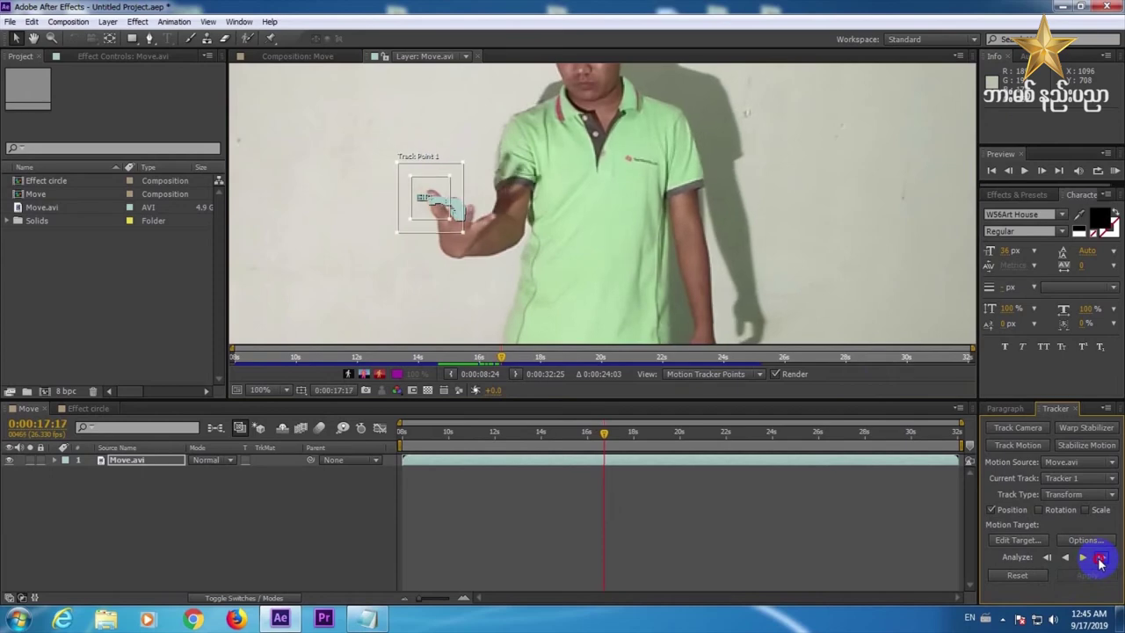
left_click(1100, 559)
left_click(1100, 559)
left_click(1100, 559)
mouse_move(454, 192)
left_mouse_down()
mouse_move(464, 183)
mouse_move(449, 195)
left_mouse_up()
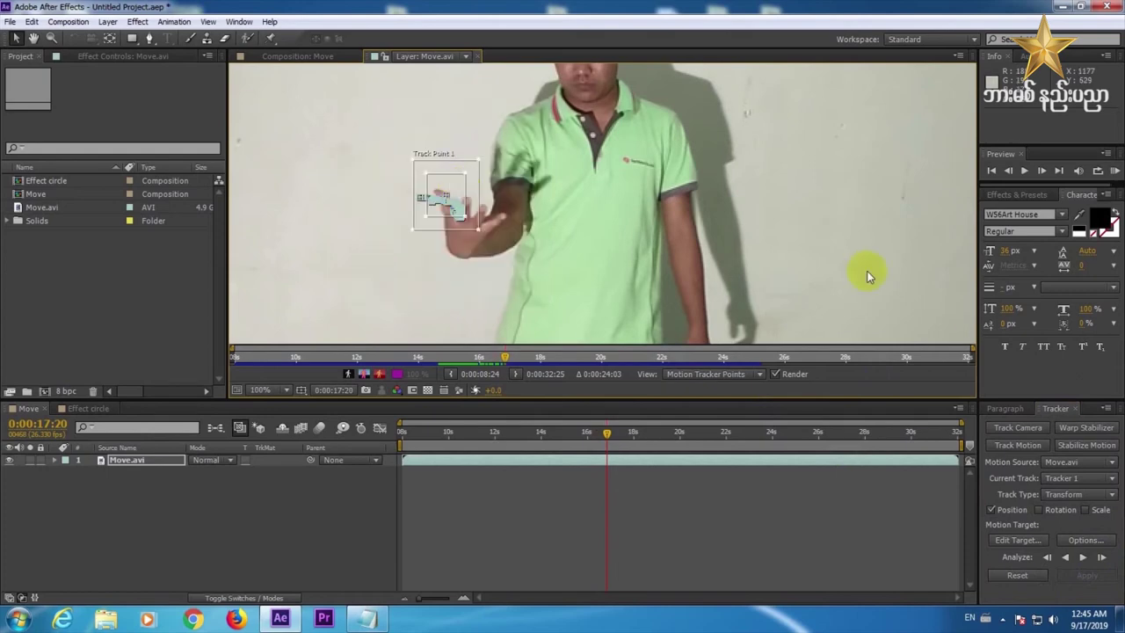
Analyze the hand from 0:00:17:20 to 0:00:18:02, redoing the last frames and nudging Track Point 1 toward the palm.
left_click(1083, 557)
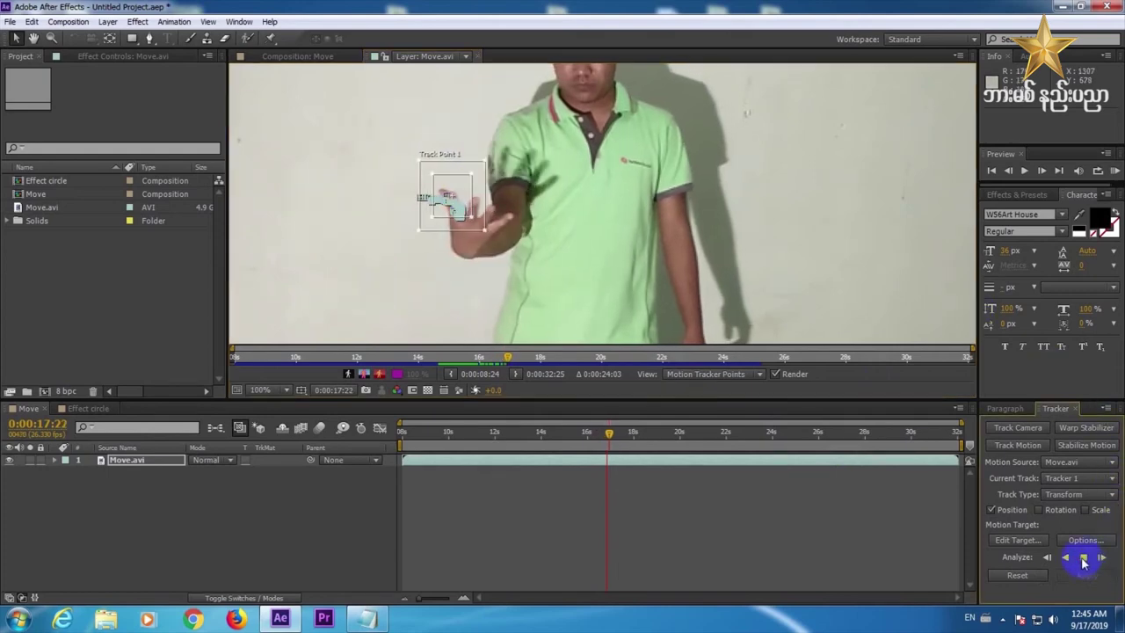
left_click(1083, 557)
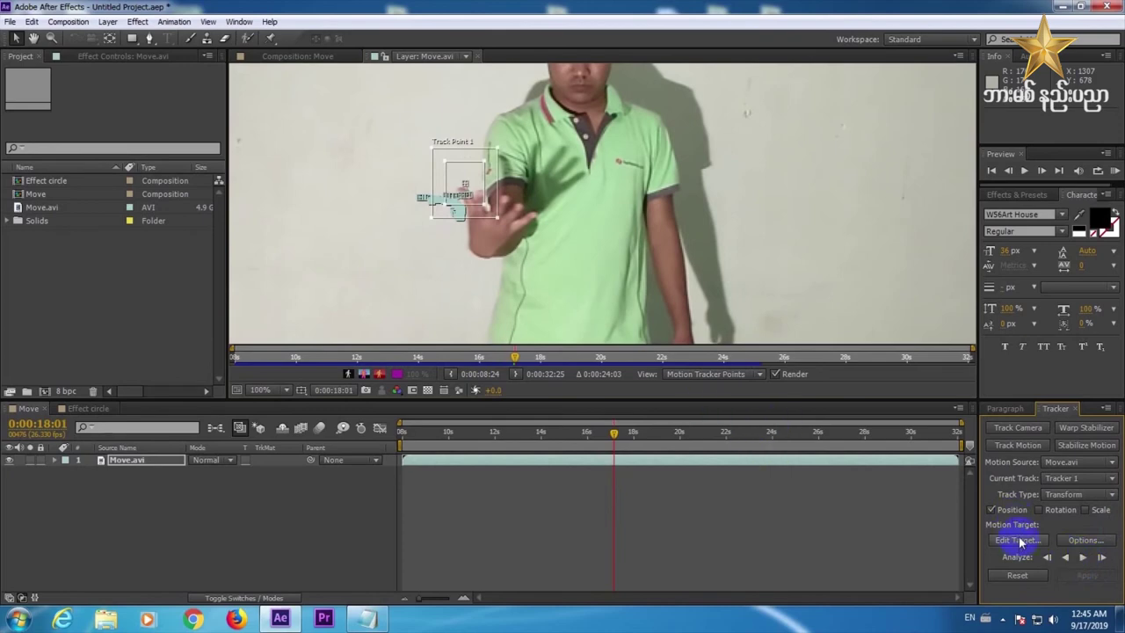
key("ctrl+z")
left_click(1102, 558)
left_click(1102, 559)
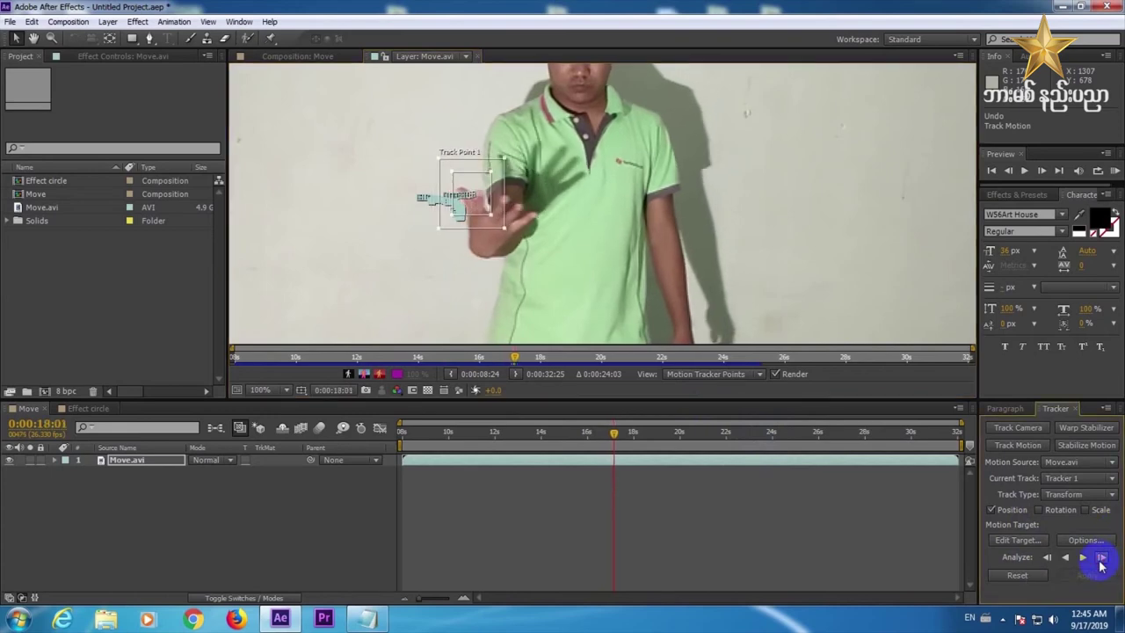
left_click_drag(487, 199, 498, 202)
left_click(1100, 557)
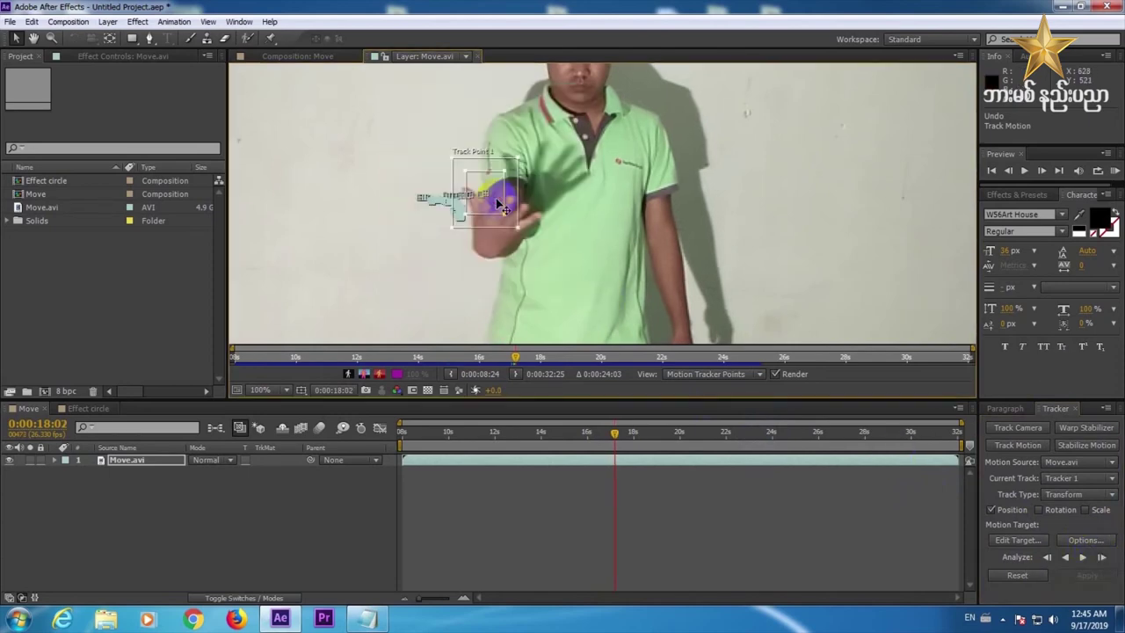
Undo the Track Point 1 moves and motion analyses from 0:00:18:02 back to before 0:00:17:11.
left_click(514, 220)
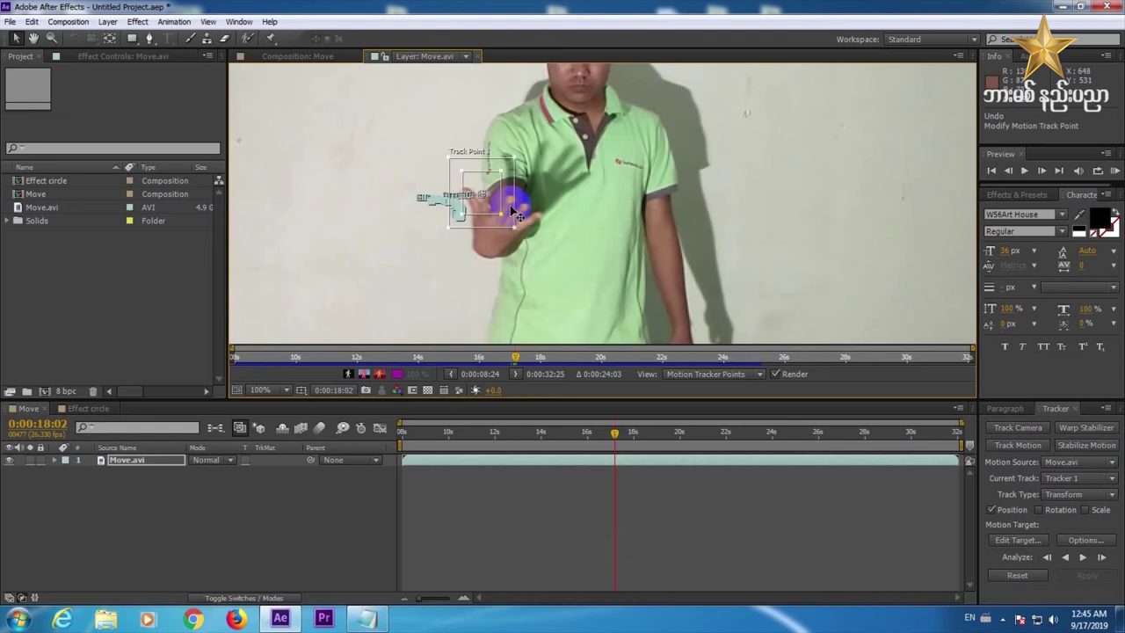
key("Page_Up")
left_click_drag(514, 214, 512, 211)
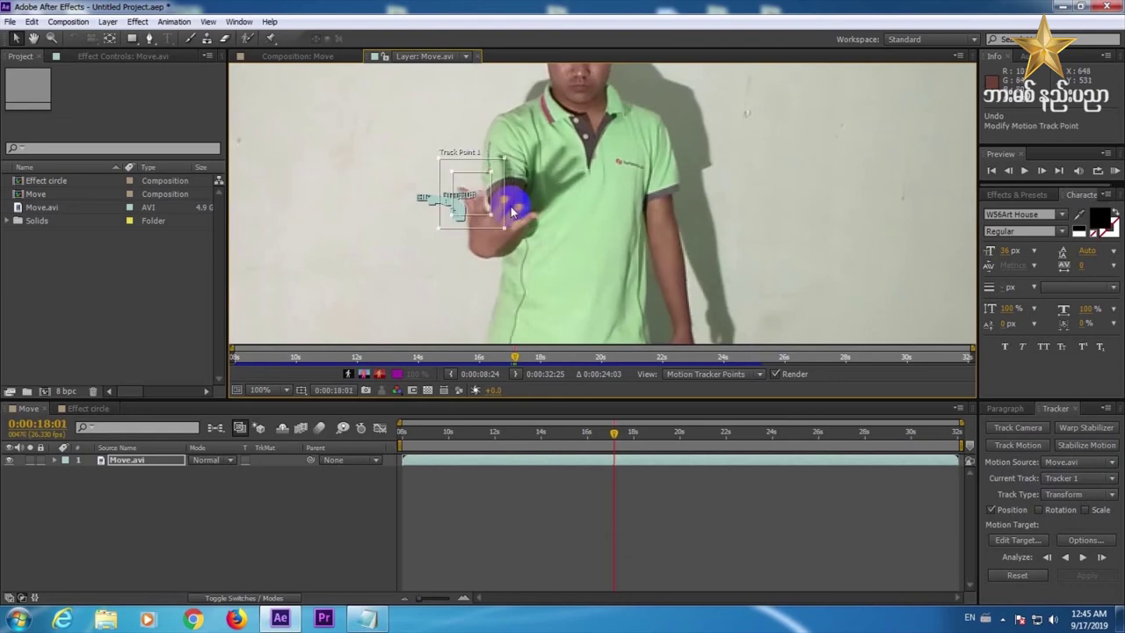
key("alt+Page_Up")
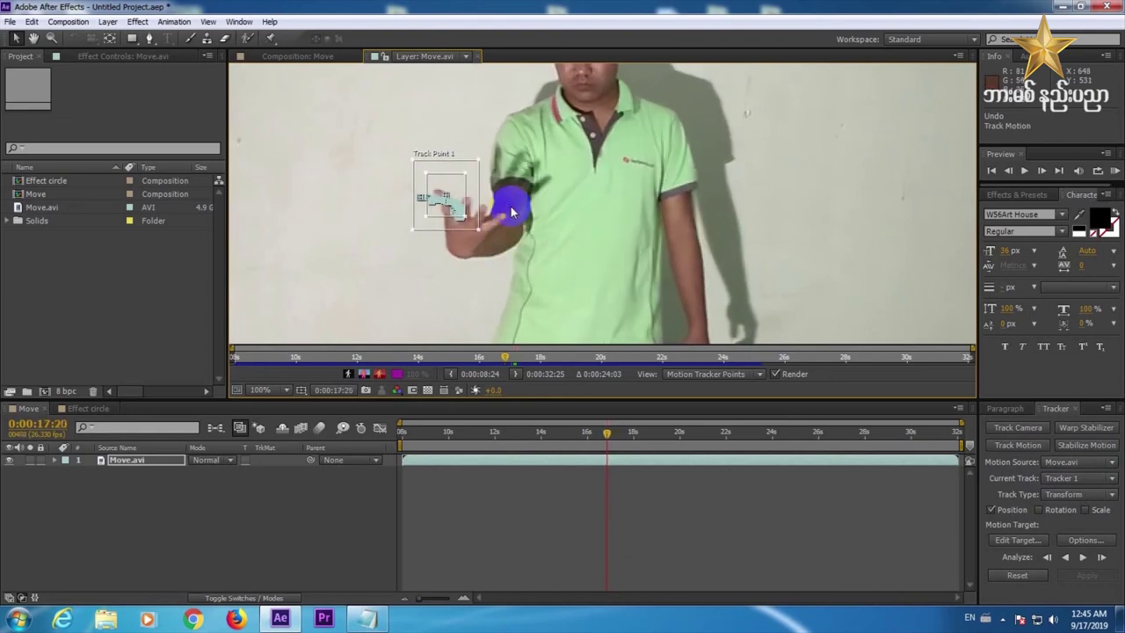
key("alt+Page_Up")
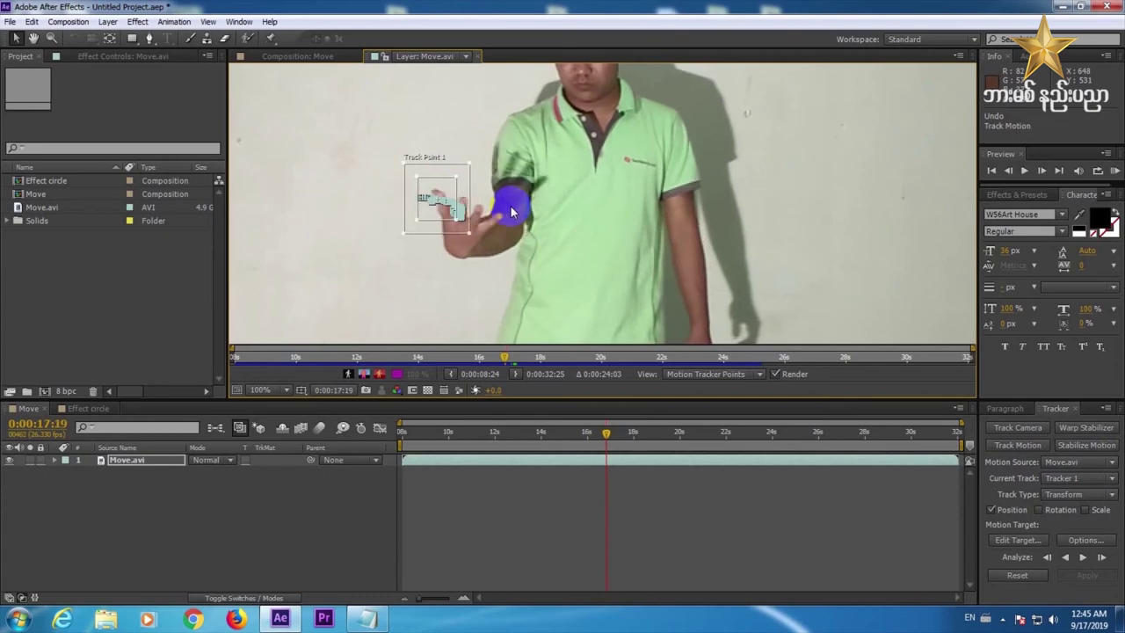
key("alt+Page_Up")
key("alt+Page_Up")
key("alt+Page_Up")
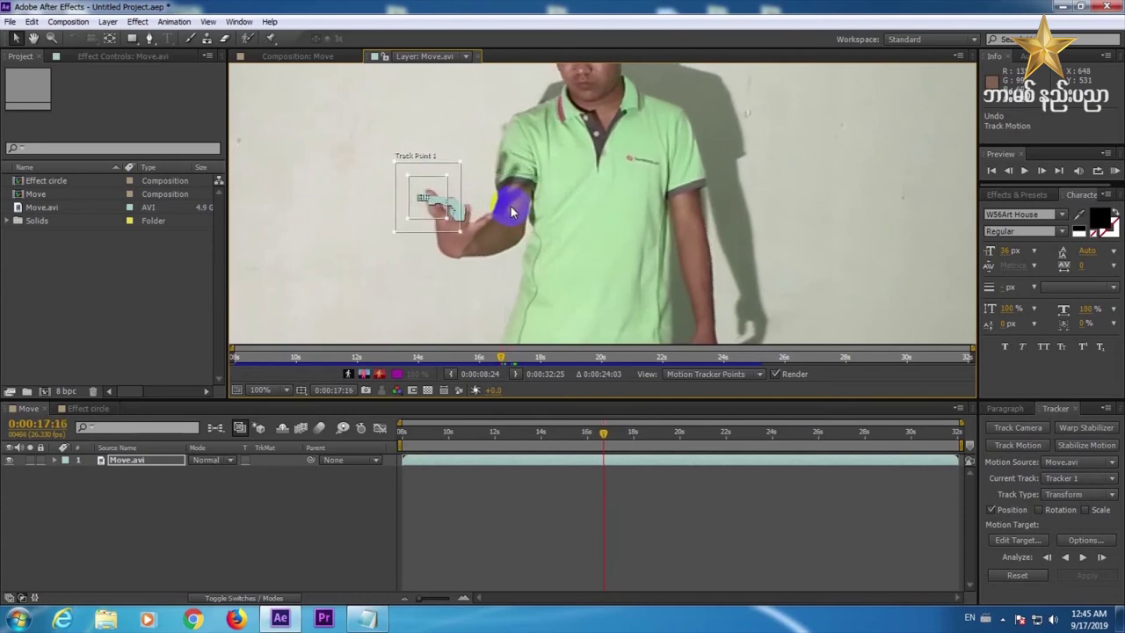
key("alt+Page_Up")
key("Page_Up")
key("Page_Up")
key("Page_Up")
left_click_drag(449, 216, 453, 221)
key("alt+Page_Up")
key("alt+Page_Up")
key("alt+Page_Up")
key("alt+Page_Up")
key("alt+Page_Up")
key("alt+Page_Up")
key("alt+Page_Up")
key("alt+Page_Up")
key("alt+Page_Up")
key("alt+Page_Up")
key("alt+Page_Up")
key("alt+Page_Up")
key("alt+Page_Up")
key("alt+Page_Up")
key("alt+Page_Up")
key("alt+Page_Up")
key("alt+Page_Up")
key("alt+Page_Up")
key("alt+Page_Up")
key("alt+Page_Up")
key("alt+Page_Up")
Re-analyze the hand's motion forward frame by frame through 0:00:17:11 and past 0:00:17:12.
left_click(1066, 557)
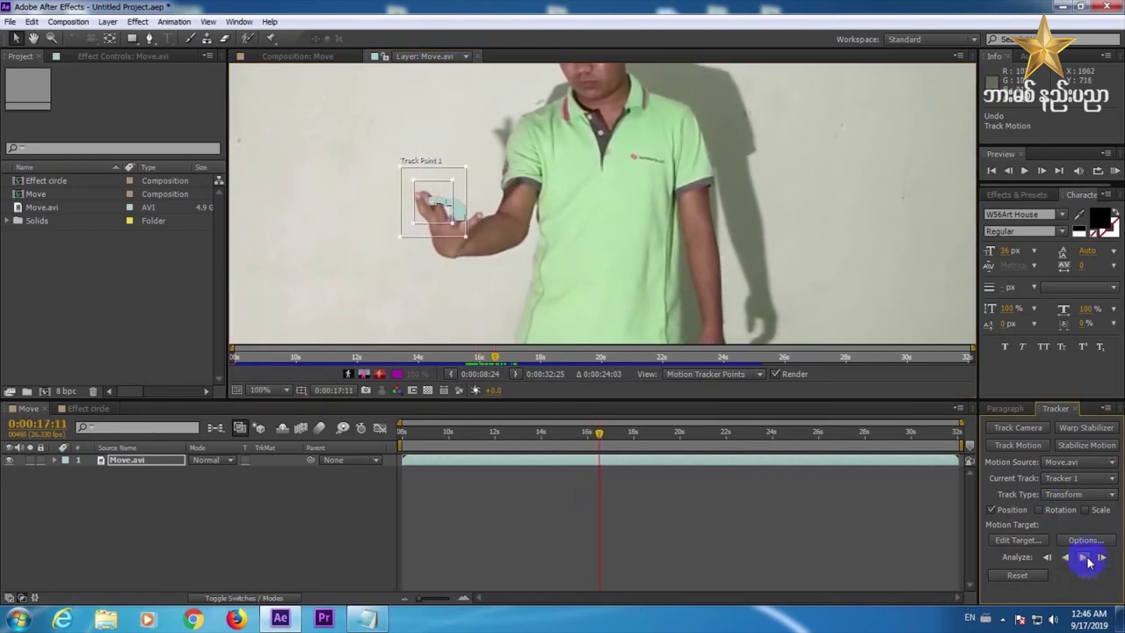
left_click(1104, 560)
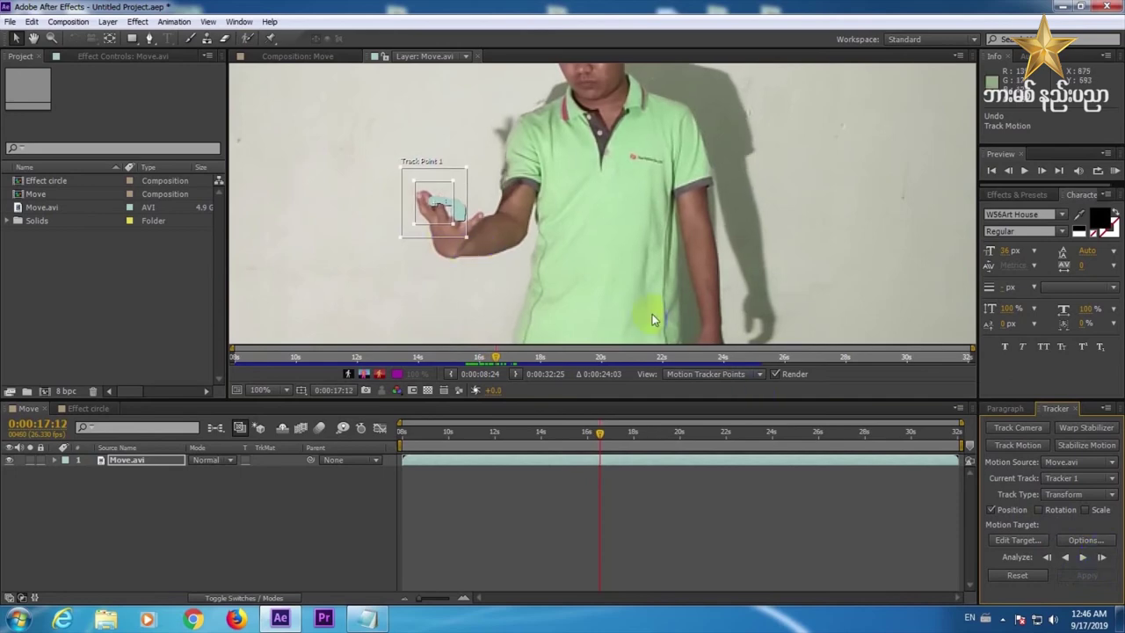
left_click(1101, 558)
left_click(1101, 557)
left_click(1102, 557)
left_click(1102, 557)
Raise Track Point 1 slightly on the hand and analyze single frames forward to 0:00:17:20.
mouse_move(450, 221)
left_mouse_down()
mouse_move(480, 238)
mouse_move(450, 206)
left_mouse_up()
left_click(1102, 557)
left_click(1102, 557)
left_click(1102, 557)
left_click(1103, 557)
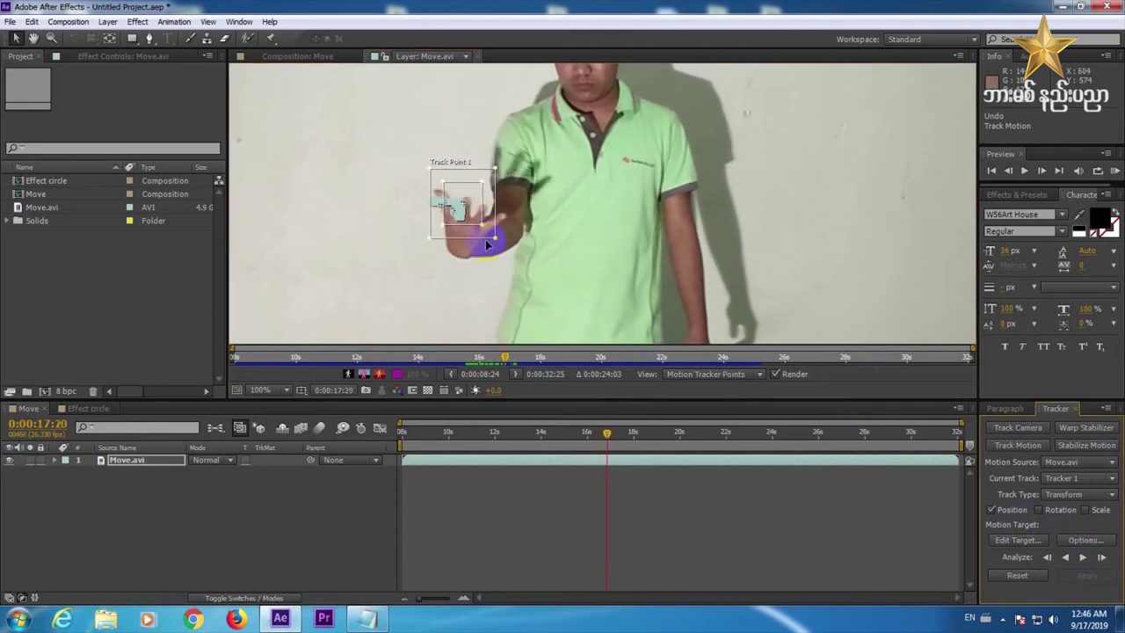
Recenter Track Point 1 between the fingers at 0:00:17:20 and analyze forward to 0:00:17:24.
mouse_move(475, 216)
left_mouse_down()
mouse_move(484, 206)
mouse_move(466, 204)
left_mouse_up()
left_click(1081, 557)
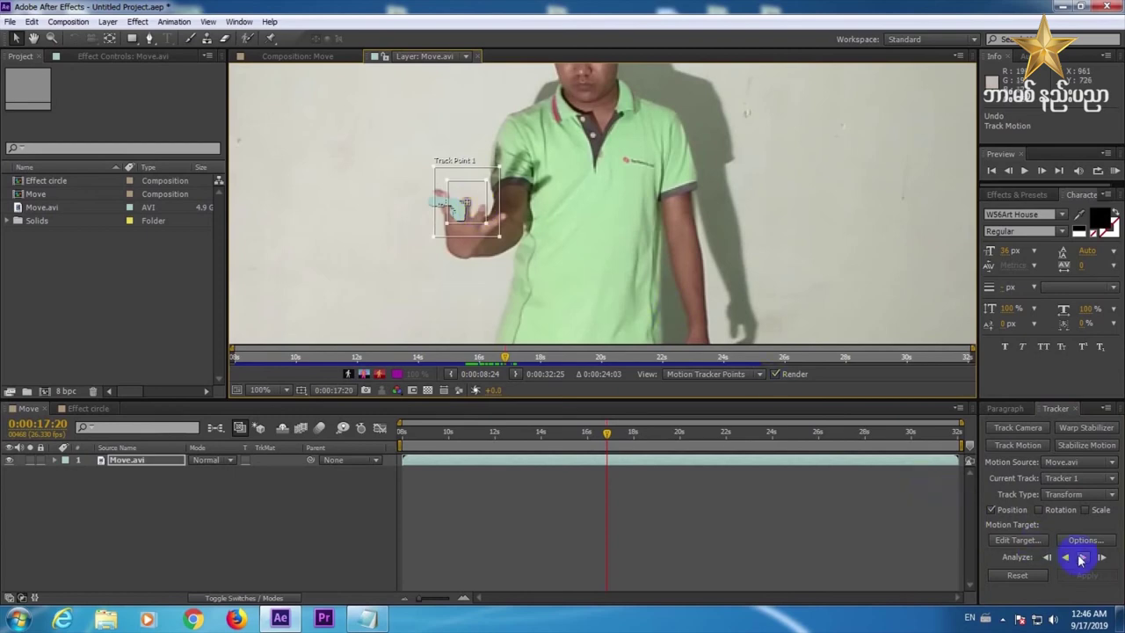
left_click(1102, 558)
left_click(1102, 557)
left_click(1102, 557)
left_click(1102, 558)
Undo the stray value change, shift Track Point 1 toward the palm at 0:00:17:24, and analyze forward to 0:00:18:00.
left_click(478, 202)
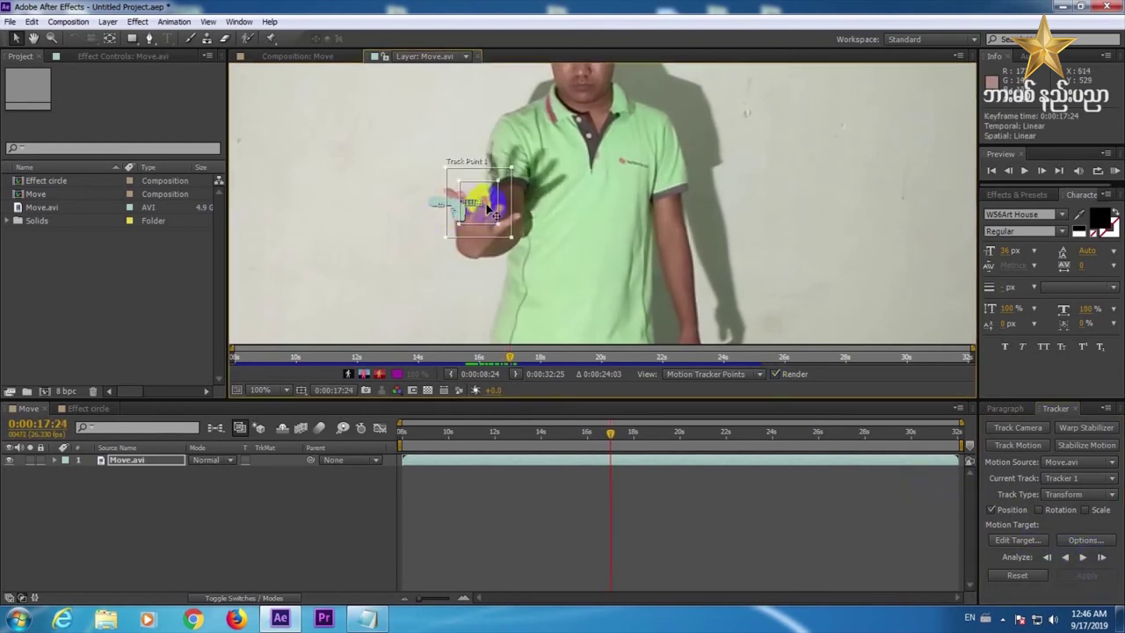
key("ctrl+z")
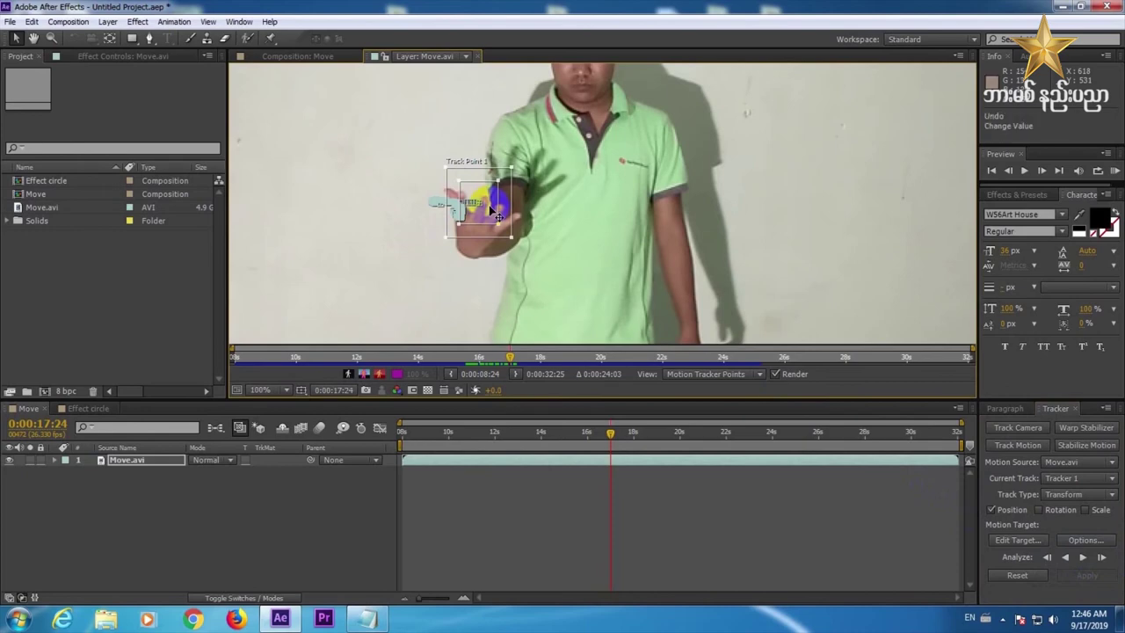
left_click_drag(492, 210, 489, 213)
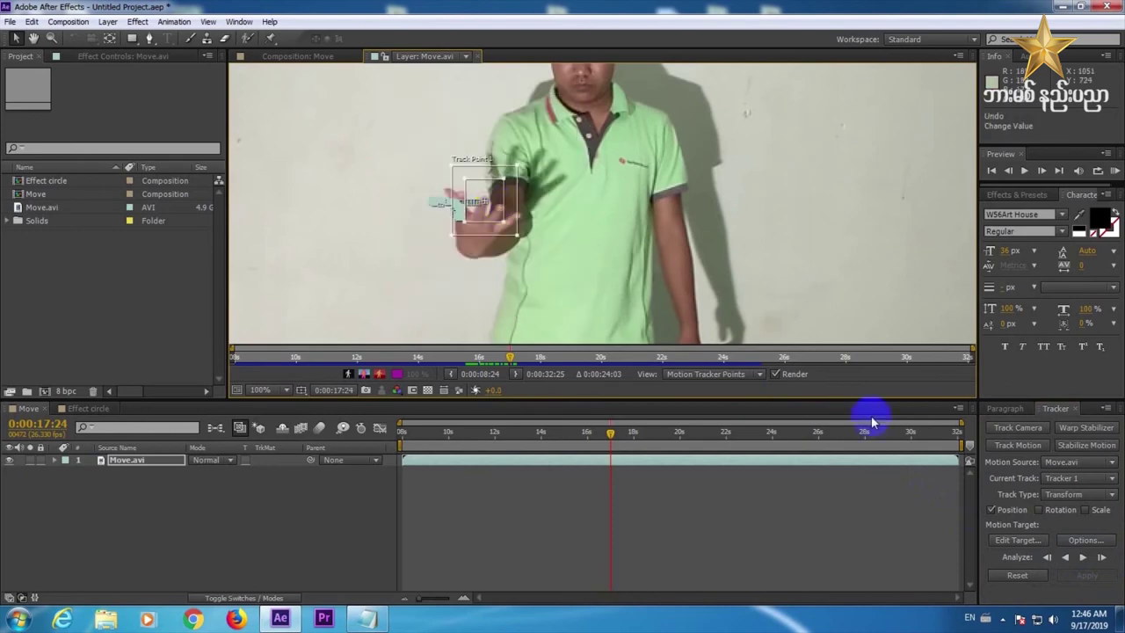
left_click(1103, 561)
left_click(1105, 563)
Realign Track Point 1 with the moving hand at 0:00:18:00 and analyze single frames to 0:00:18:02.
left_click_drag(499, 204, 495, 206)
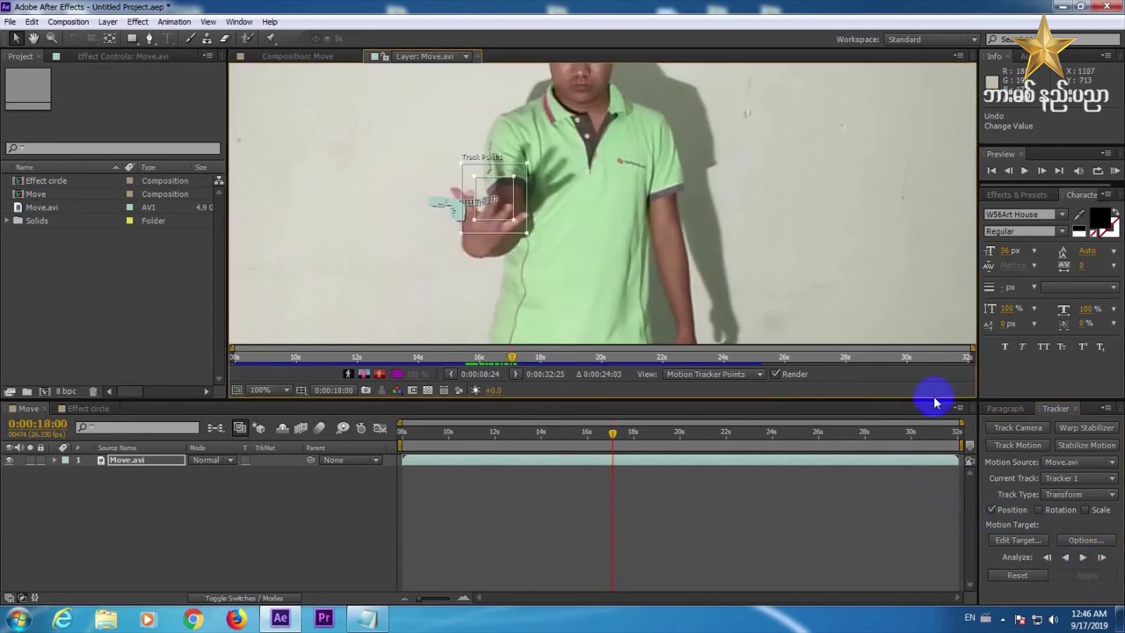
left_click_drag(508, 208, 503, 195)
left_click(1101, 557)
left_click(1101, 557)
Move Track Point 1 onto the fingers in front of the shirt at 0:00:18:02 and analyze forward to 0:00:18:04.
left_click_drag(495, 202, 526, 207)
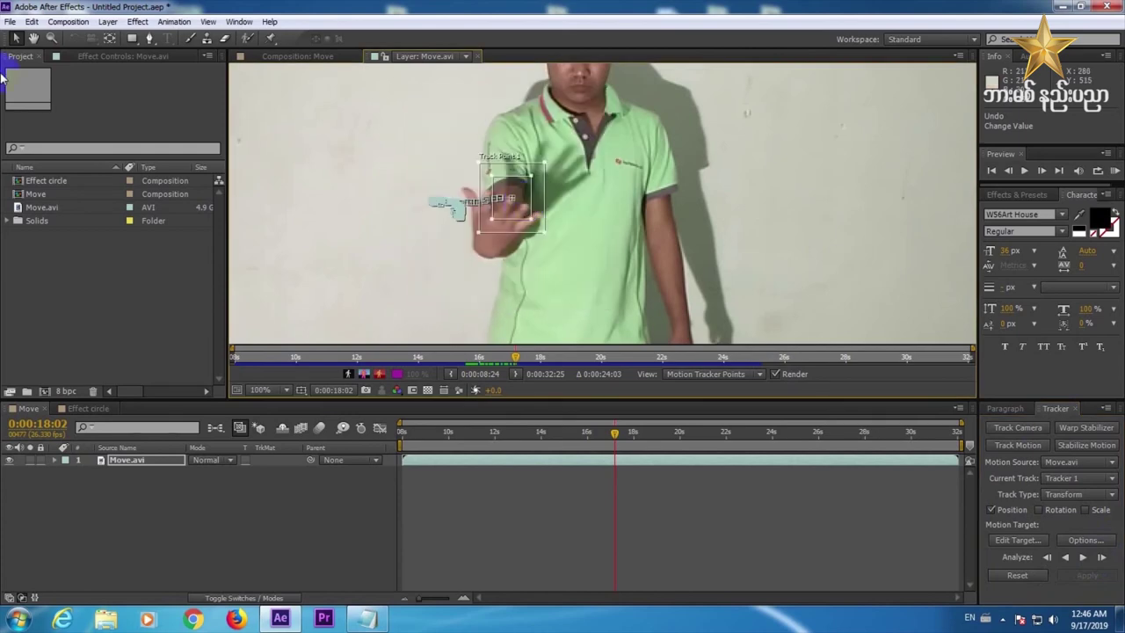
left_click(1099, 559)
left_click(1098, 559)
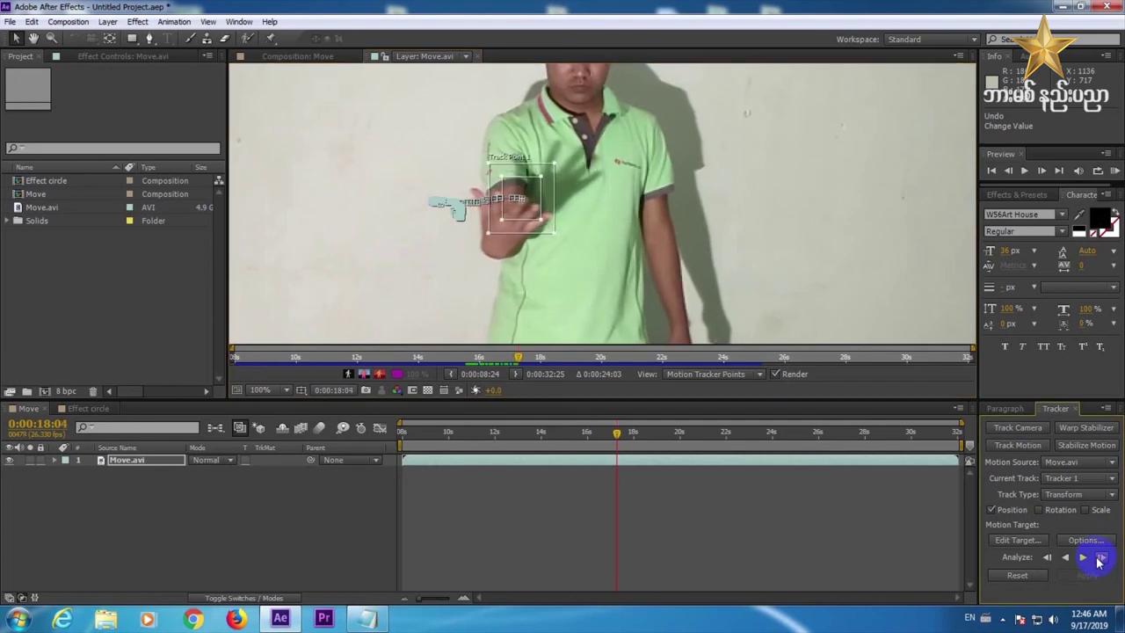
left_click(1098, 559)
Reposition Track Point 1 over the hand's leading fingers and continue the single-frame analysis to 0:00:18:05.
mouse_move(518, 214)
left_mouse_down()
mouse_move(540, 212)
mouse_move(532, 200)
left_mouse_up()
left_click(1100, 558)
left_click(1101, 558)
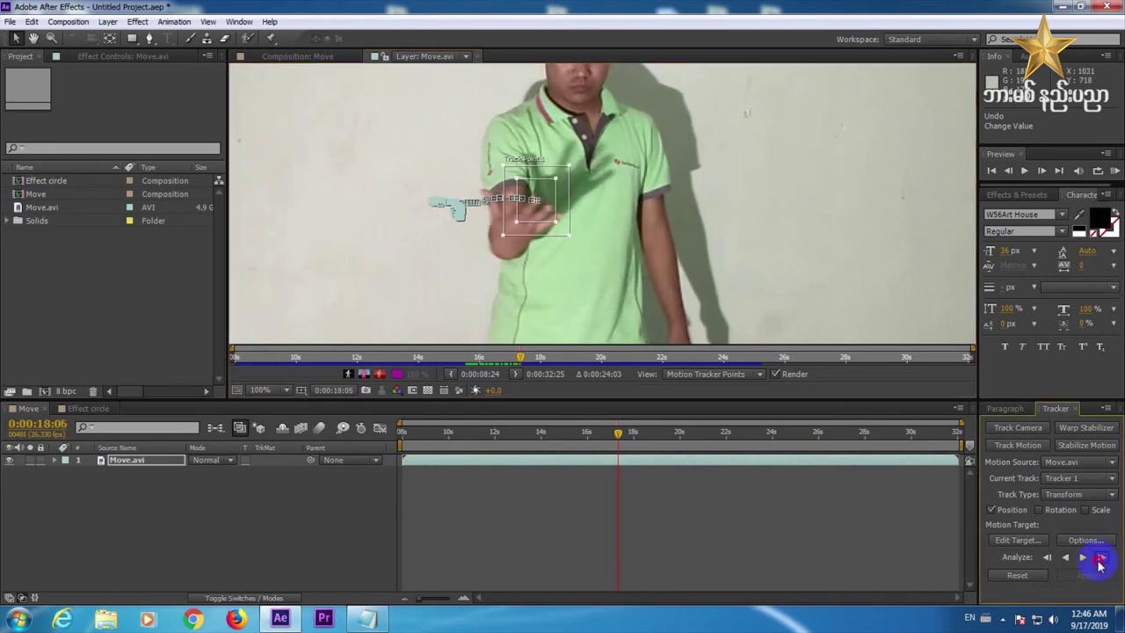
Analyze frame by frame to 0:00:18:08, nudge Track Point 1 toward the moving fingers, and continue single-frame analysis to 0:00:18:14.
left_click(1100, 558)
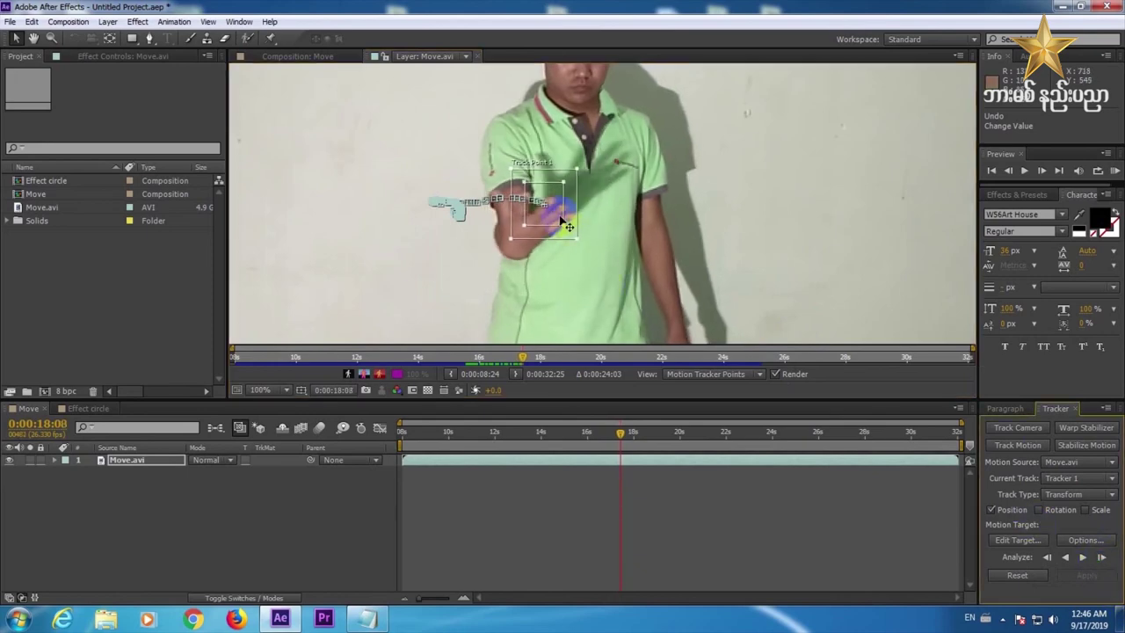
left_click_drag(561, 215, 566, 214)
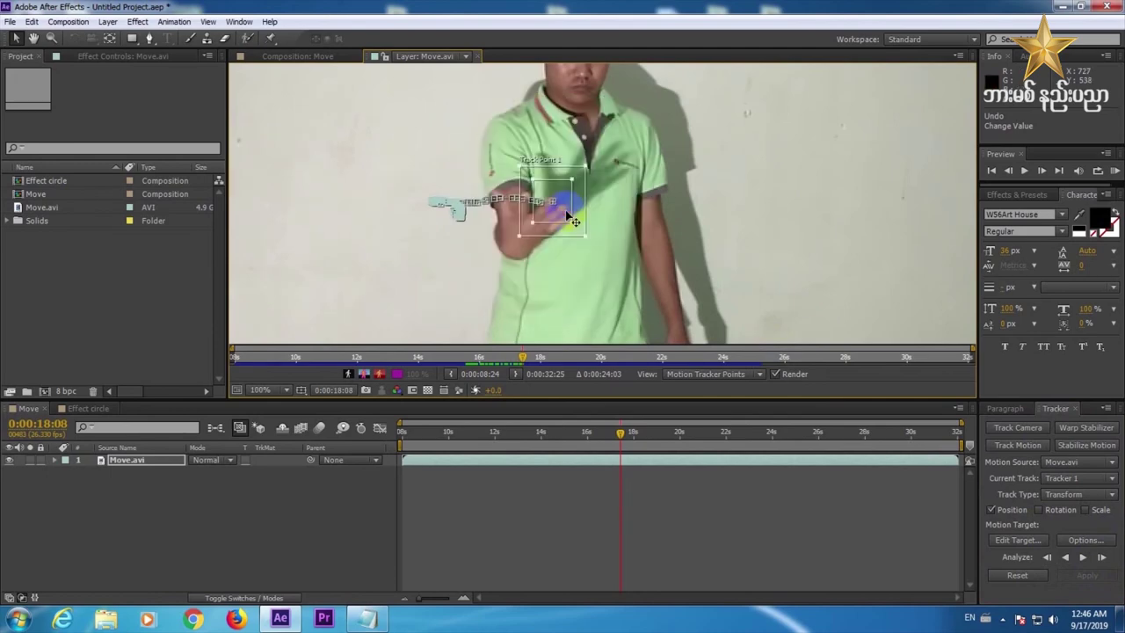
left_click(1102, 558)
left_click(1102, 558)
left_click(1102, 558)
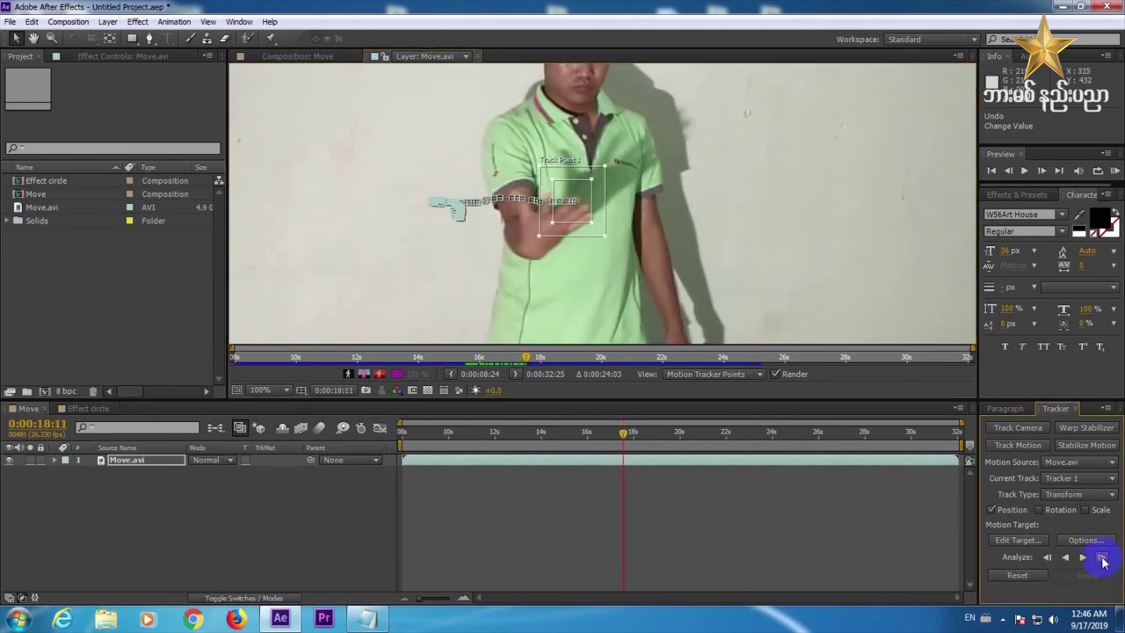
left_click(1102, 558)
left_click(1102, 558)
left_click(1102, 558)
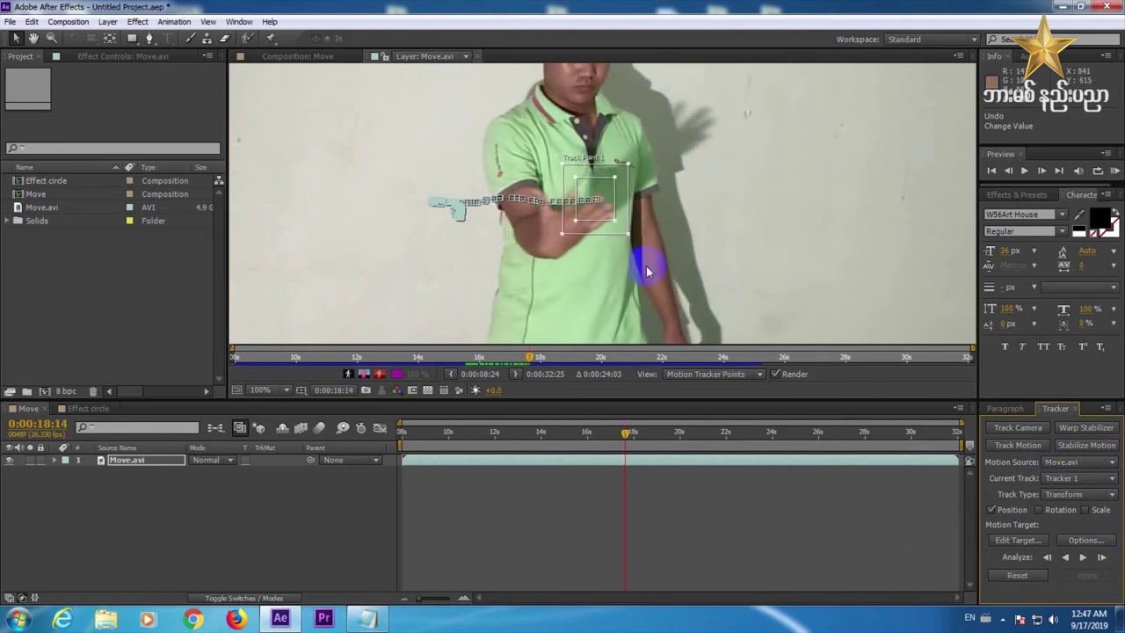
Realign Track Point 1 with the fingers at 0:00:18:14 and analyze single frames to 0:00:18:20, correcting the point along the way.
left_click_drag(608, 203, 608, 202)
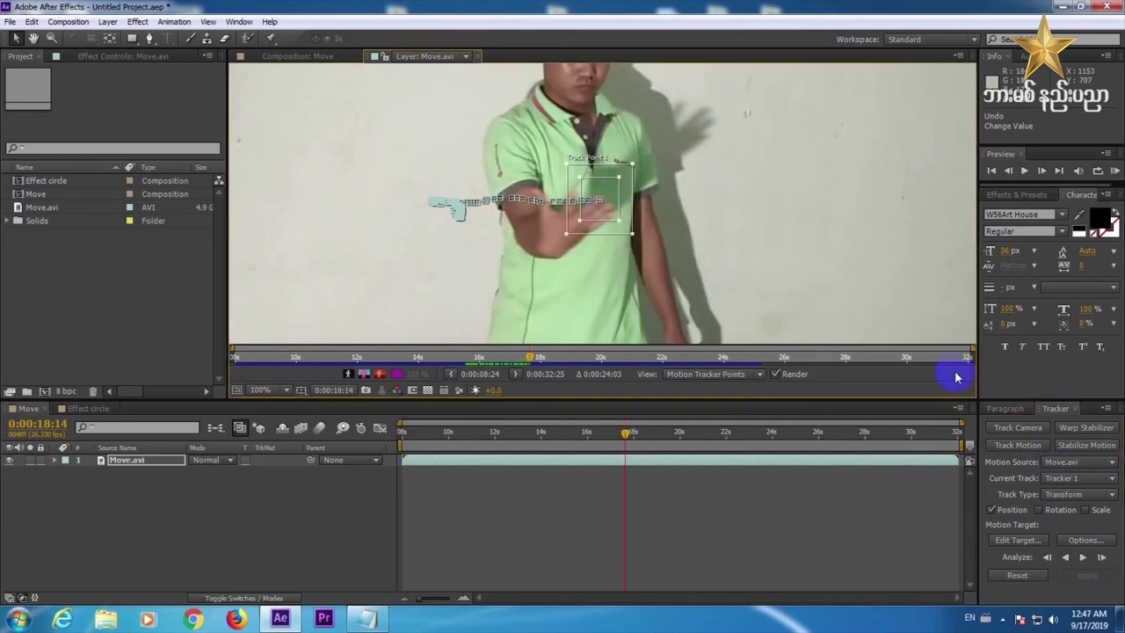
left_click(1102, 559)
left_click(1102, 559)
left_click(1102, 559)
left_click(1102, 559)
left_click(1102, 559)
left_click_drag(649, 215, 644, 203)
left_click(1102, 559)
left_click(1102, 559)
left_click_drag(650, 214, 650, 212)
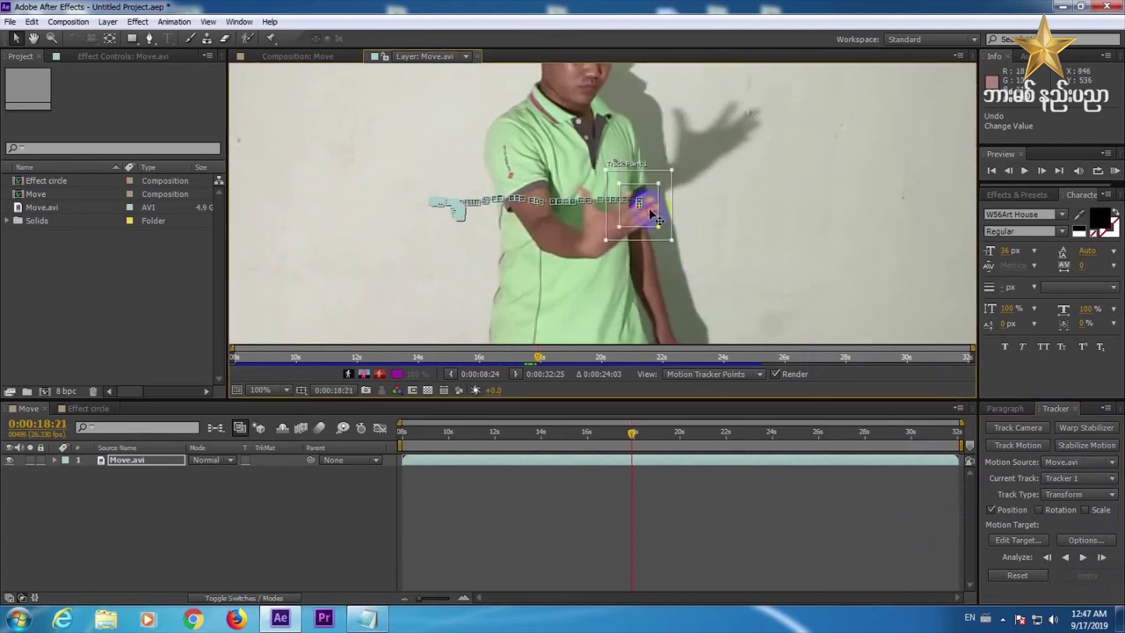
key("ctrl+z")
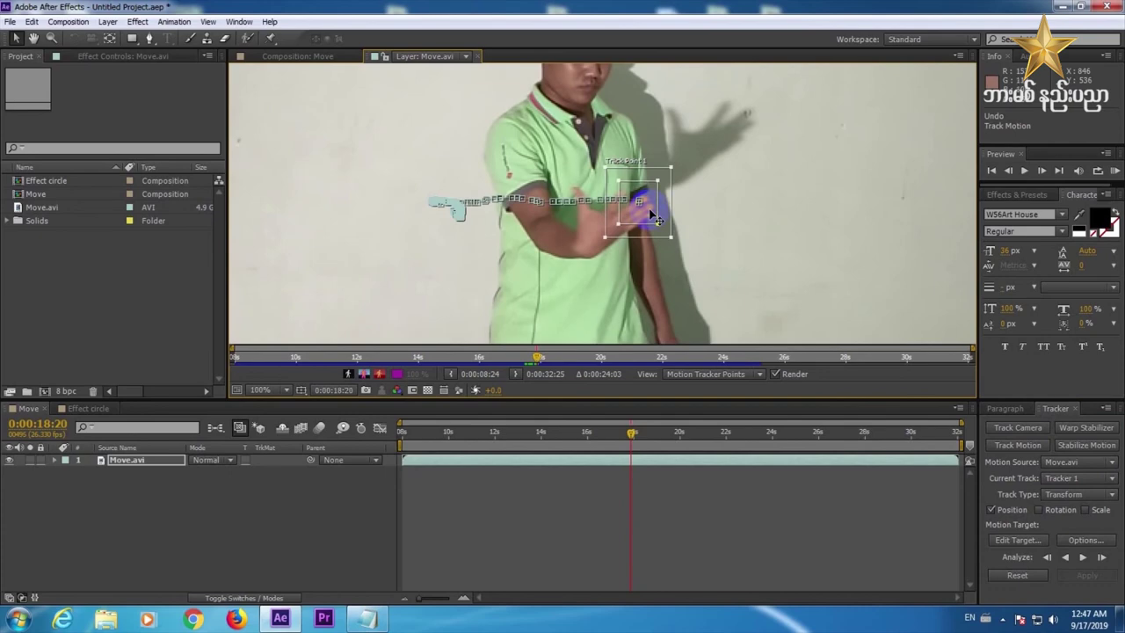
left_click_drag(655, 218, 655, 217)
key("ctrl+z")
left_click(1098, 558)
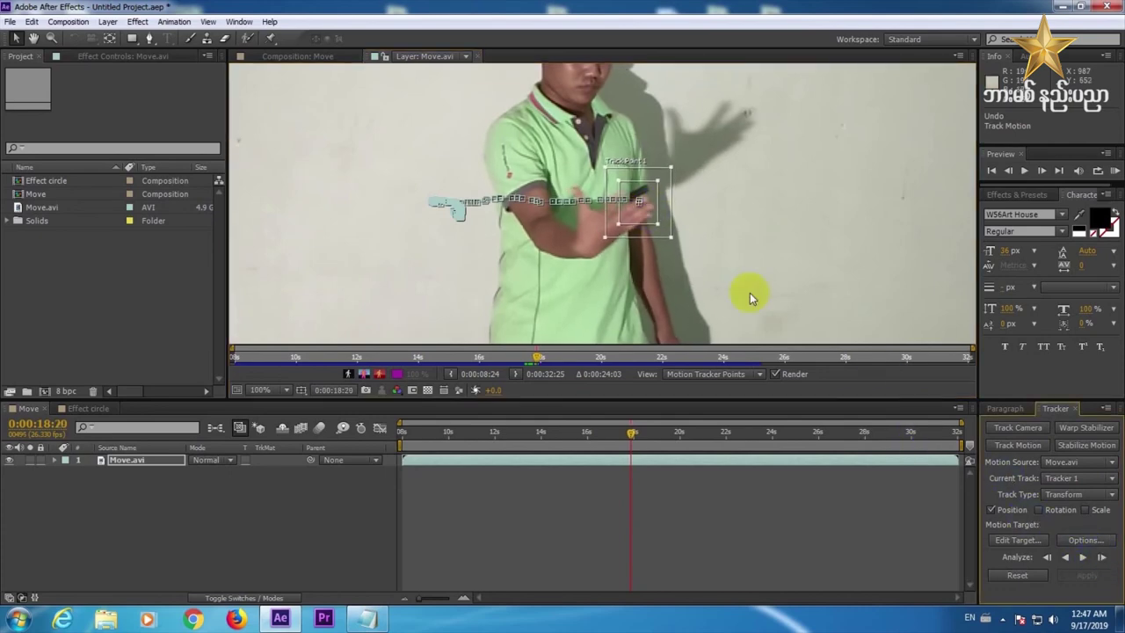
Correct Track Point 1 onto the fingertips frame by frame while analyzing from 0:00:18:20 to 0:00:18:23.
left_click_drag(652, 208, 660, 211)
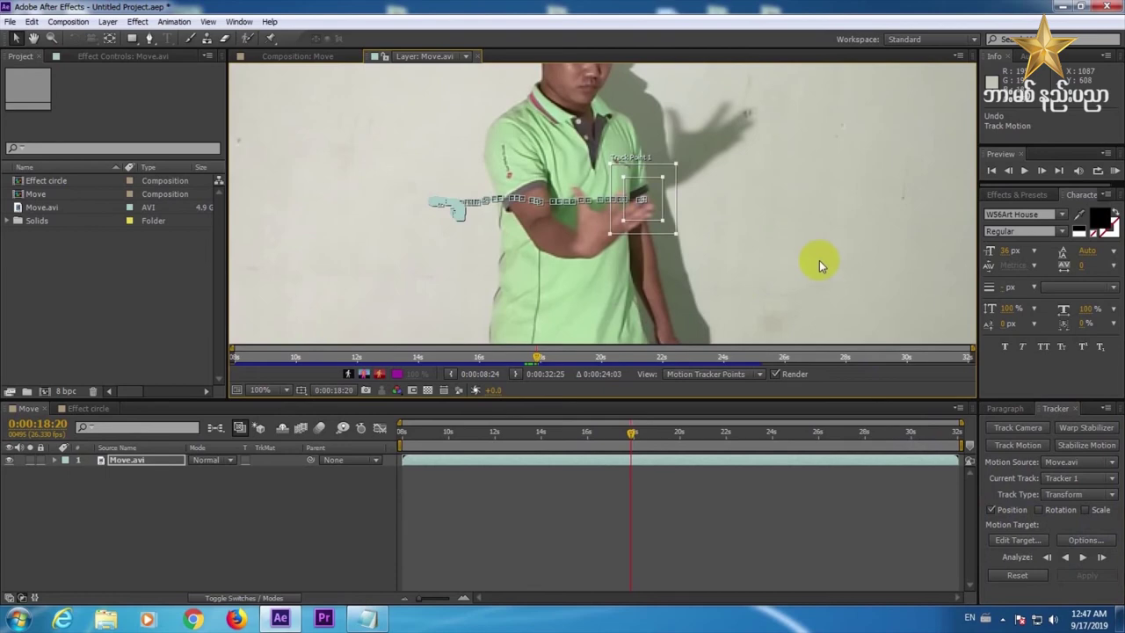
left_click(1102, 559)
left_click_drag(657, 206, 664, 205)
left_click_drag(666, 207, 668, 209)
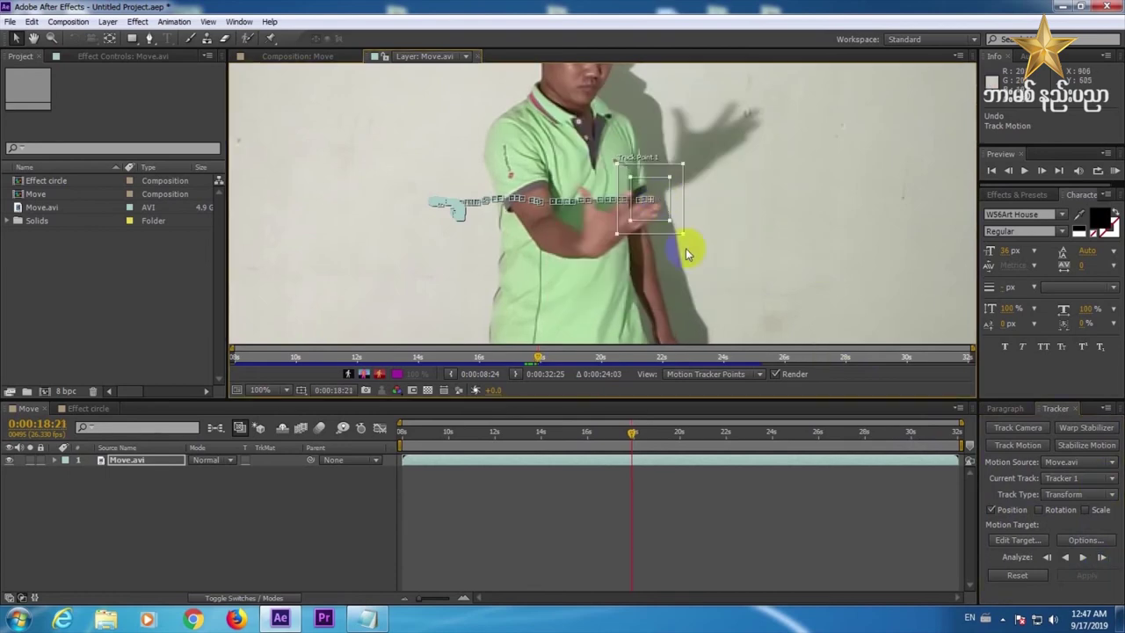
left_click(1101, 557)
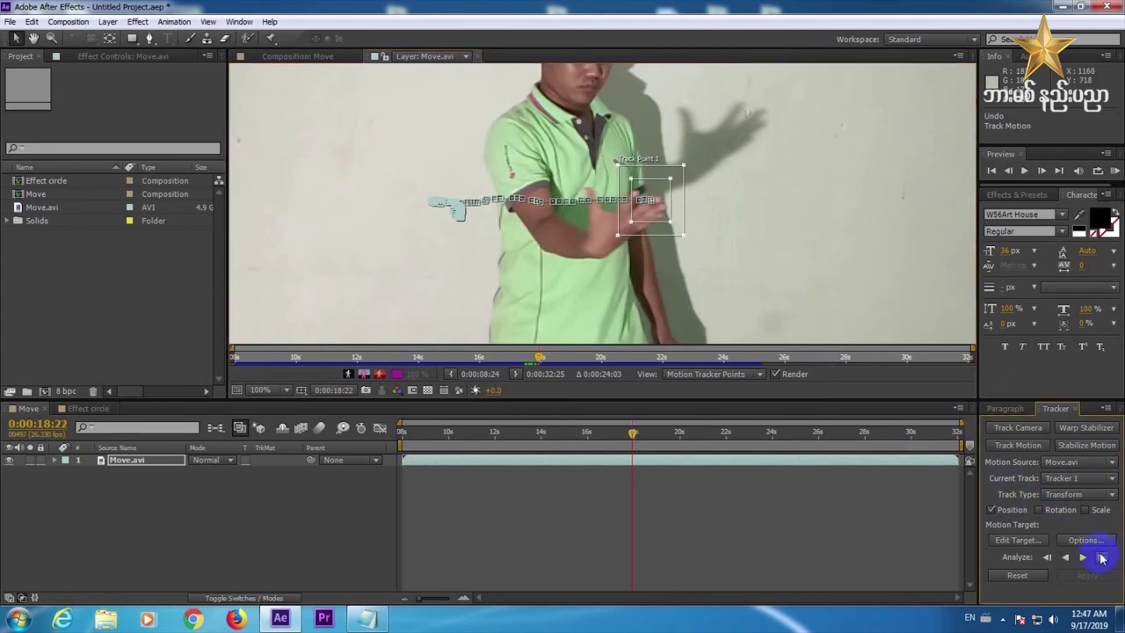
left_click_drag(665, 200, 672, 191)
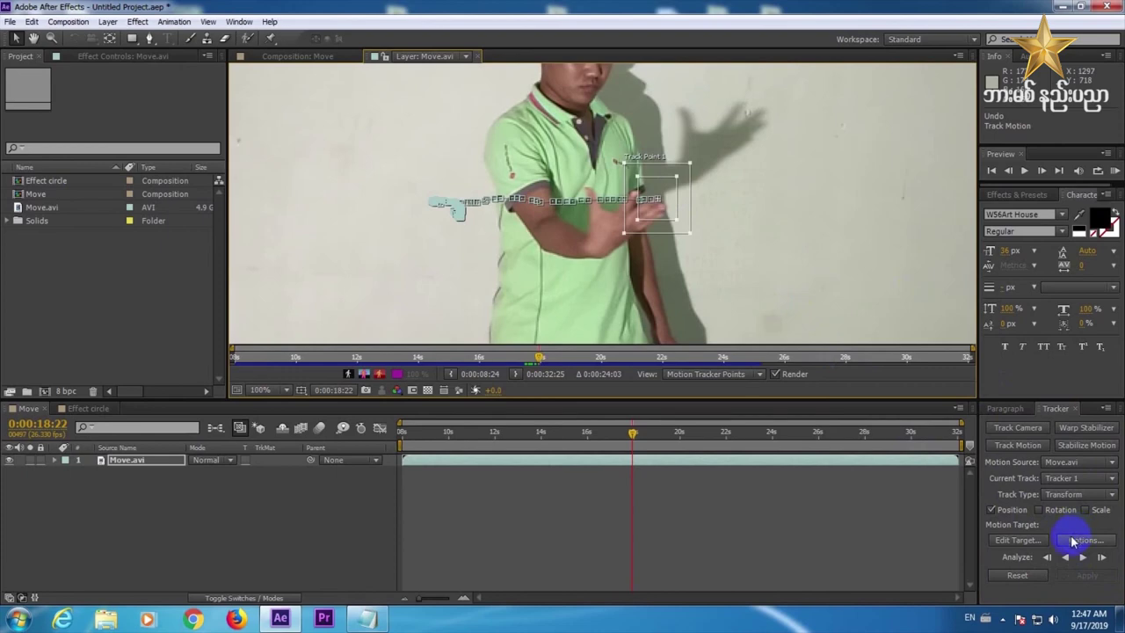
left_click(1100, 557)
Shift Track Point 1 ahead to the fingertips at 0:00:18:23 and analyze single frames to 0:00:19:05.
left_click_drag(674, 193, 681, 196)
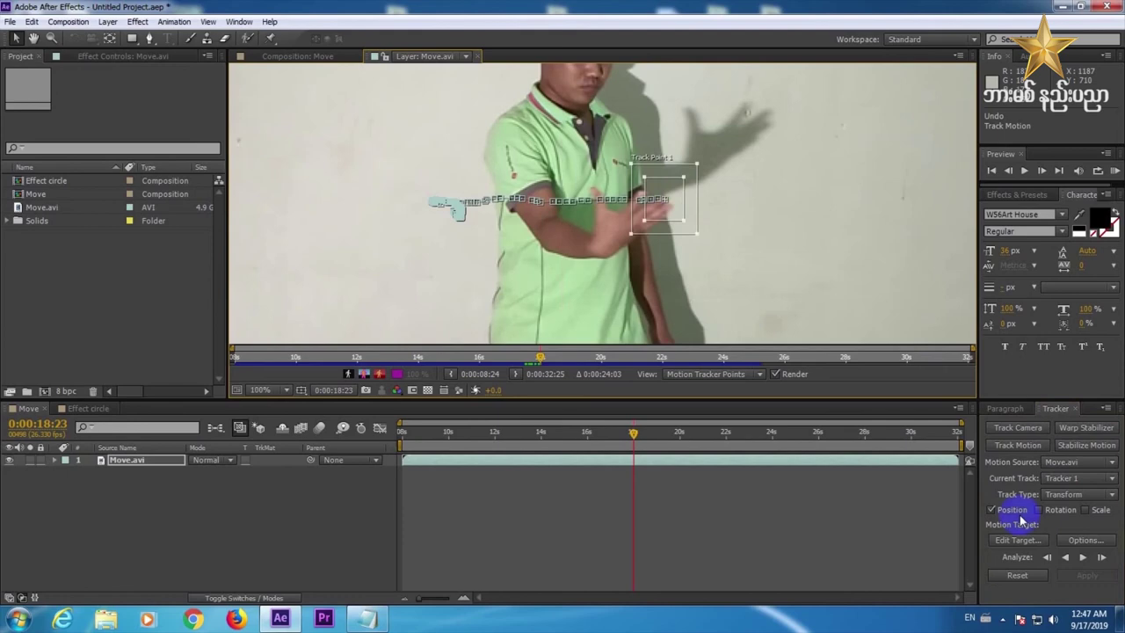
left_click(1102, 557)
left_click(1102, 558)
left_click(1103, 558)
left_click(1103, 558)
left_click(1103, 558)
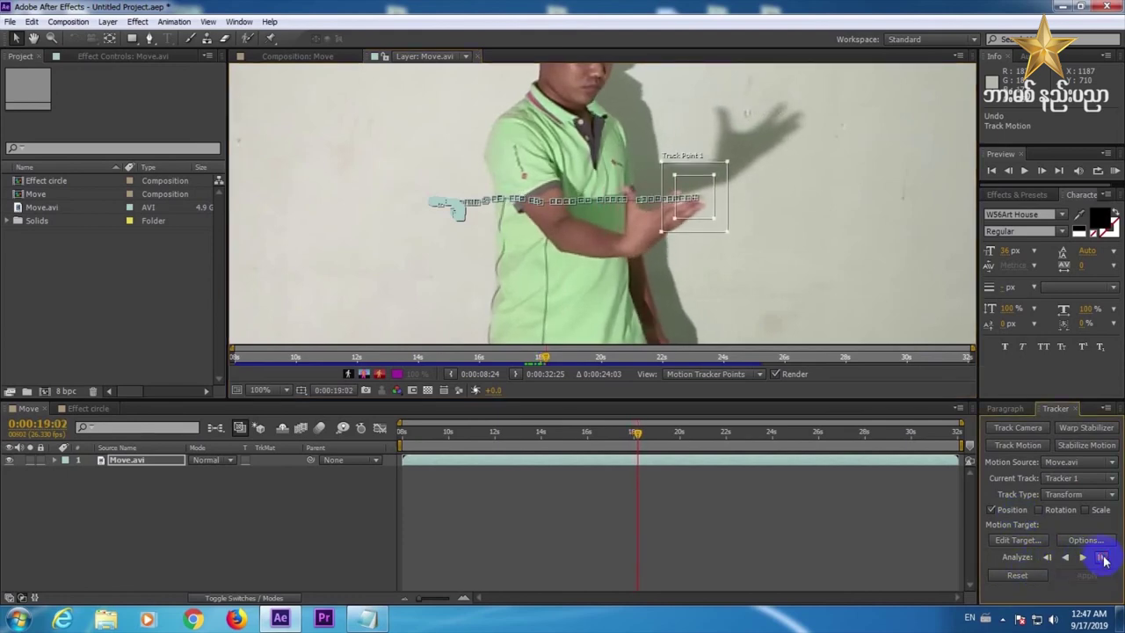
left_click(1103, 558)
left_click(1103, 558)
left_click(1103, 558)
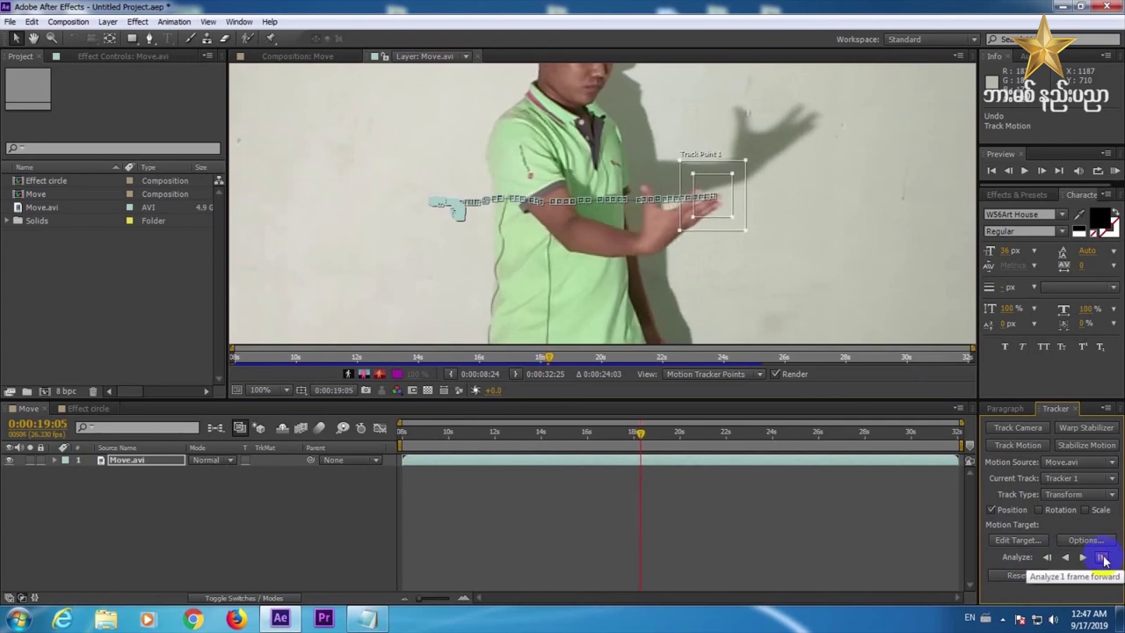
Nudge Track Point 1 on the fingertips at 0:00:19:05 and analyze forward, stopping at 0:00:23:12.
left_click_drag(729, 202, 733, 202)
left_click(1102, 558)
left_click(1102, 558)
left_click(1102, 558)
left_click(1103, 559)
left_click(1103, 559)
left_click(1103, 559)
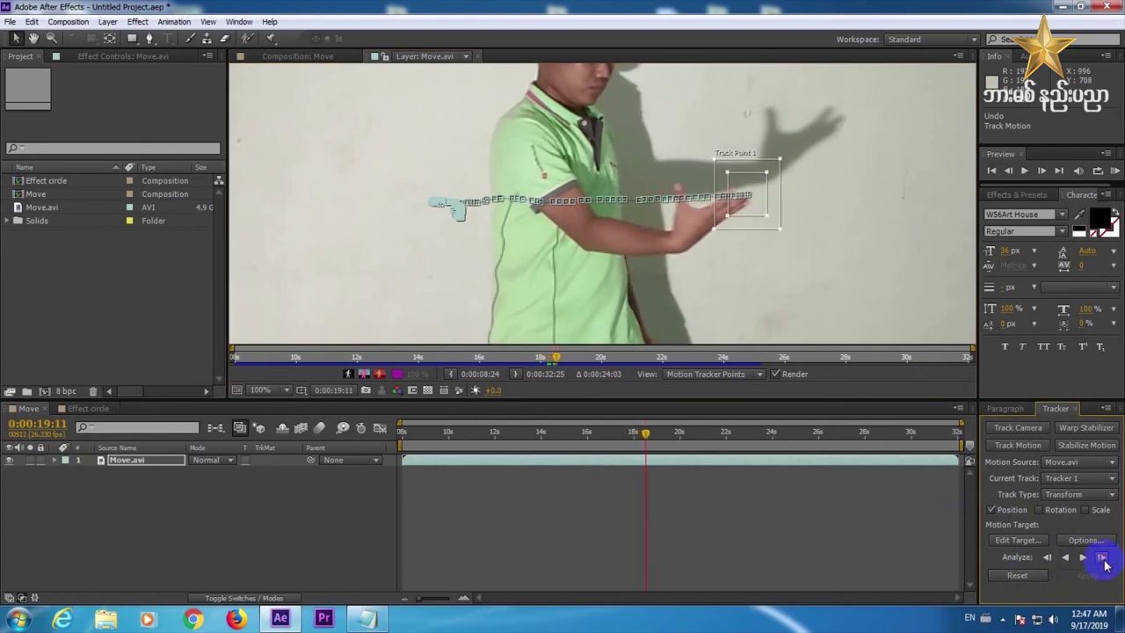
left_click(1103, 559)
left_click(1103, 559)
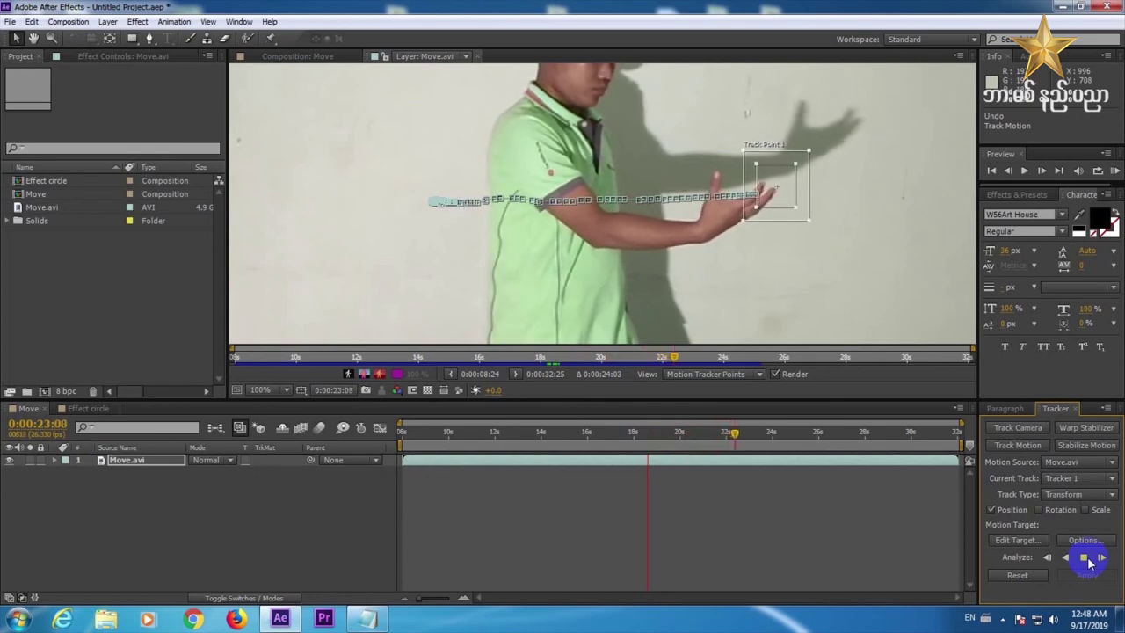
left_click(1086, 559)
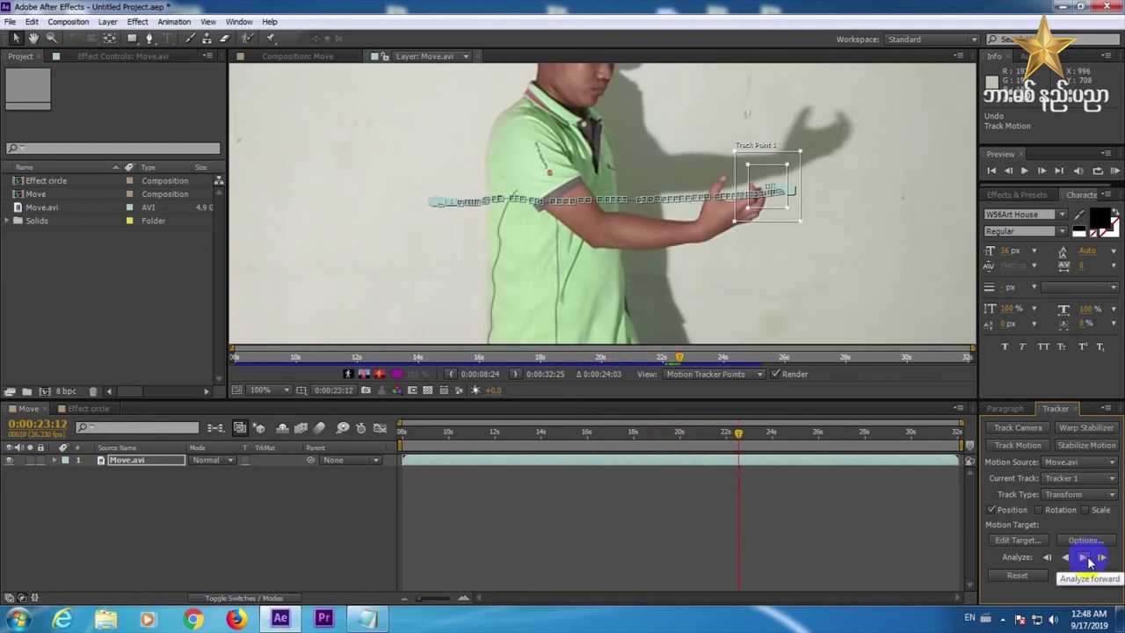
Fit the whole frame in the layer view and add a null object to the Move composition.
left_click(260, 390)
left_click(288, 138)
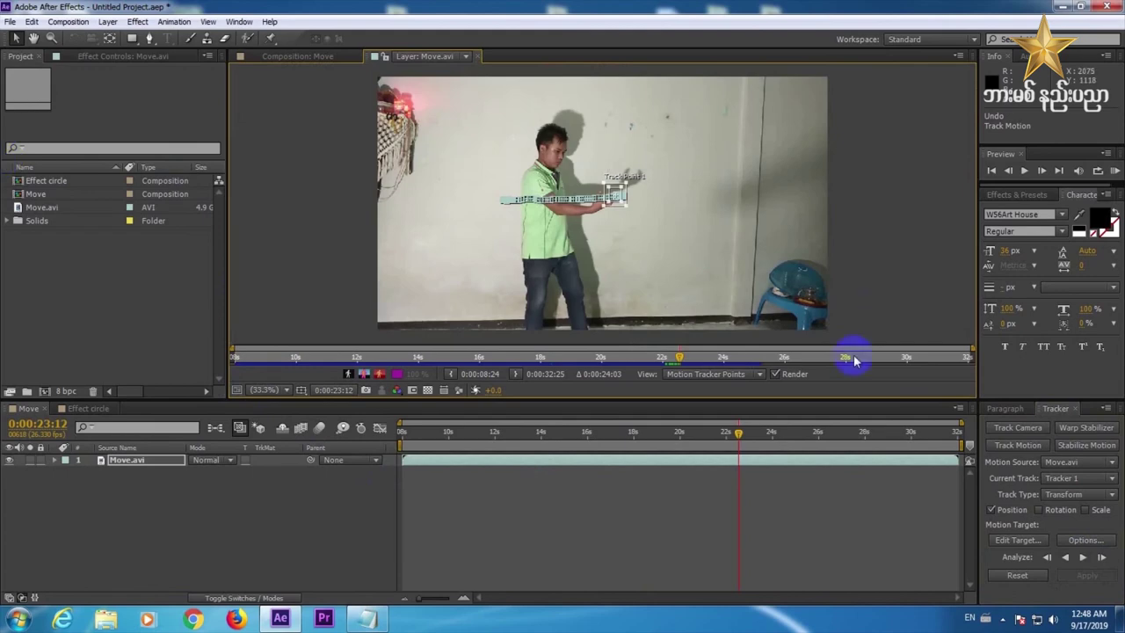
right_click(132, 504)
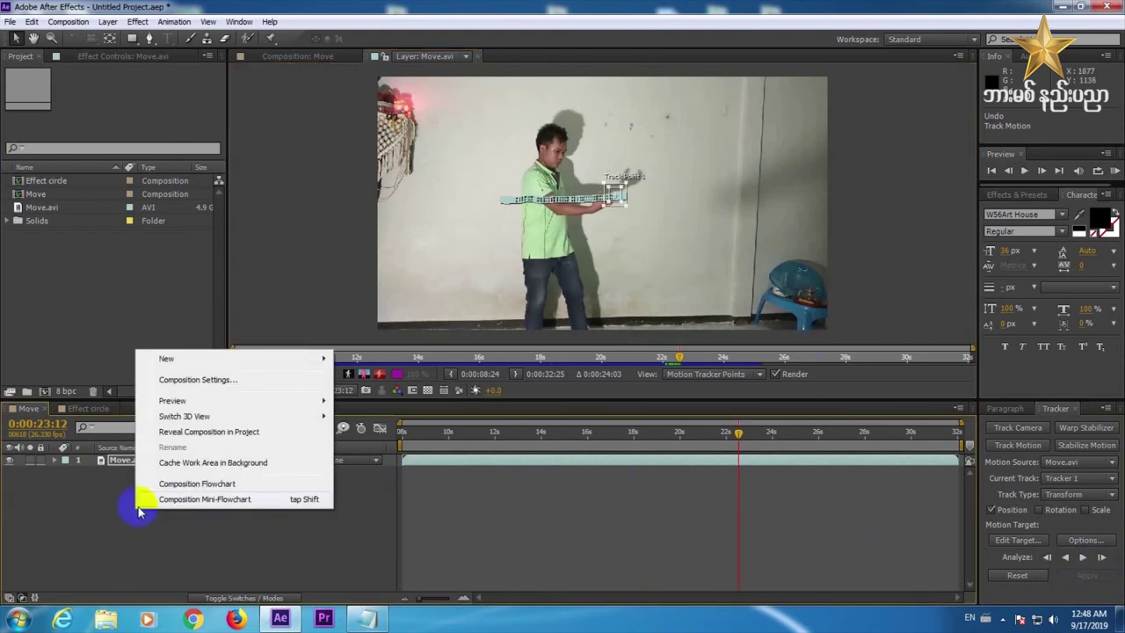
mouse_move(162, 362)
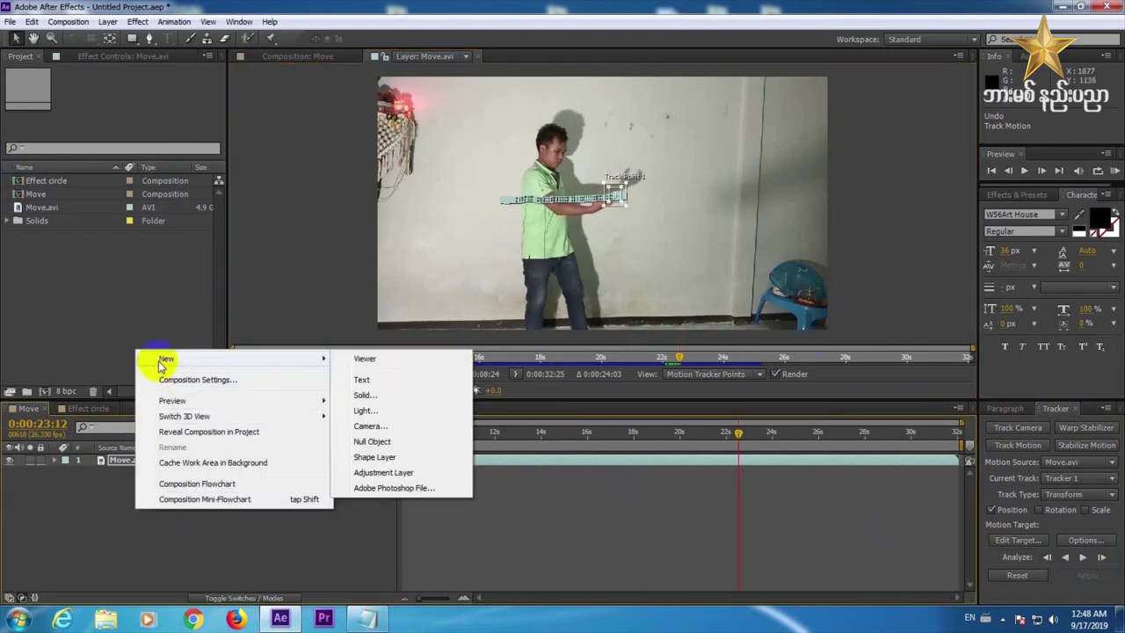
left_click(376, 442)
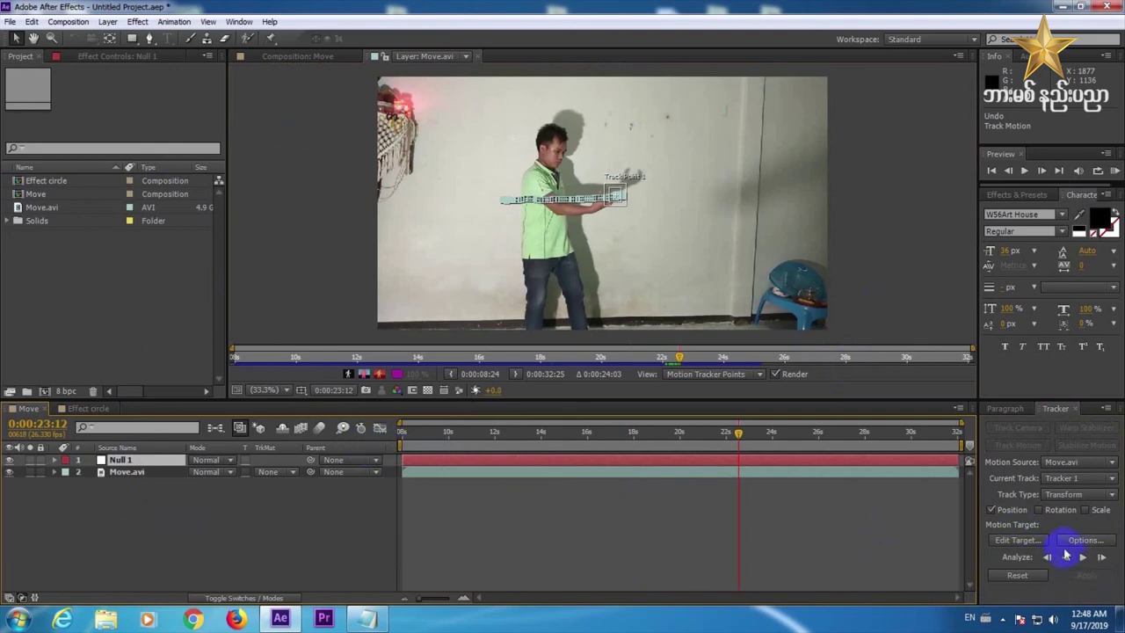
Set Null 1 as the motion target of Tracker 1 and apply the tracking data to it.
left_click(1015, 541)
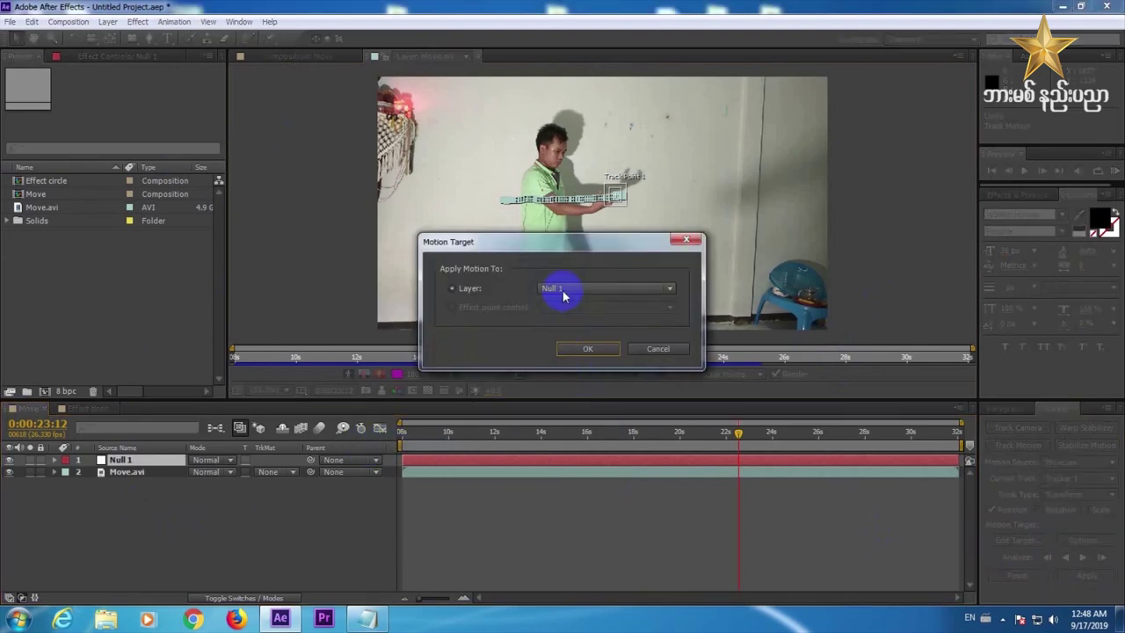
left_click(564, 296)
left_click(560, 295)
left_click(590, 351)
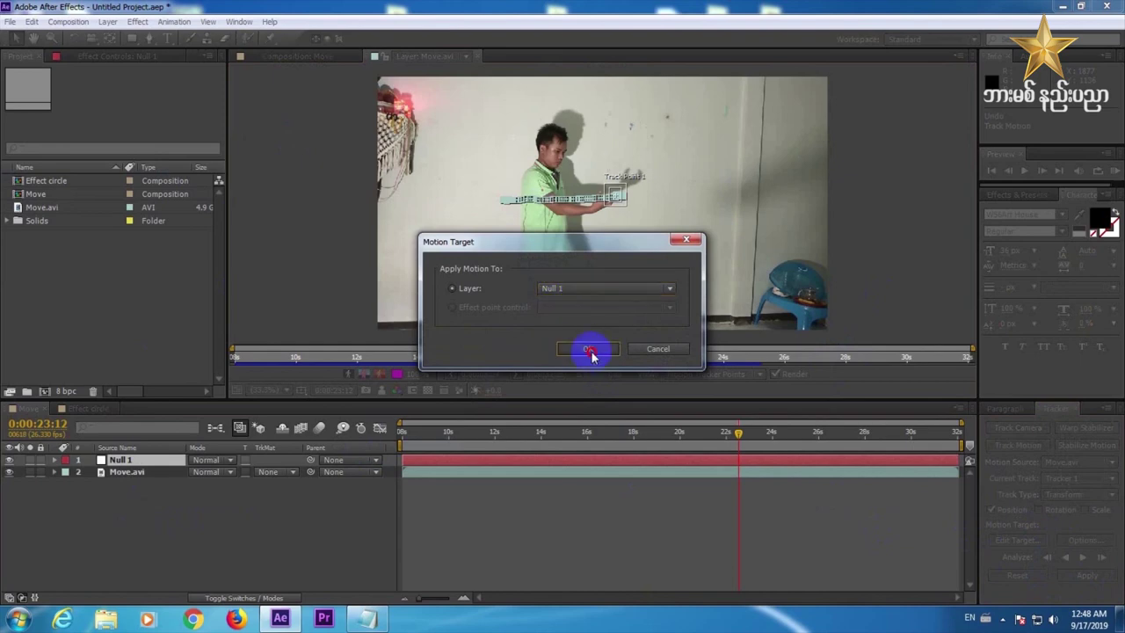
left_click(1055, 410)
left_click(1084, 550)
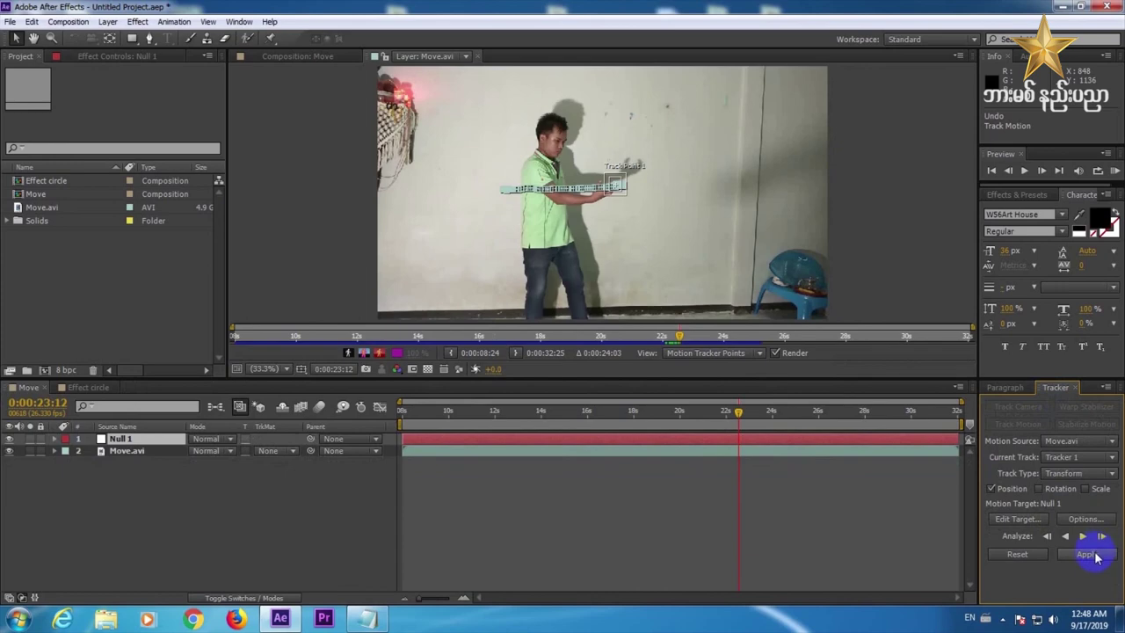
left_click(539, 325)
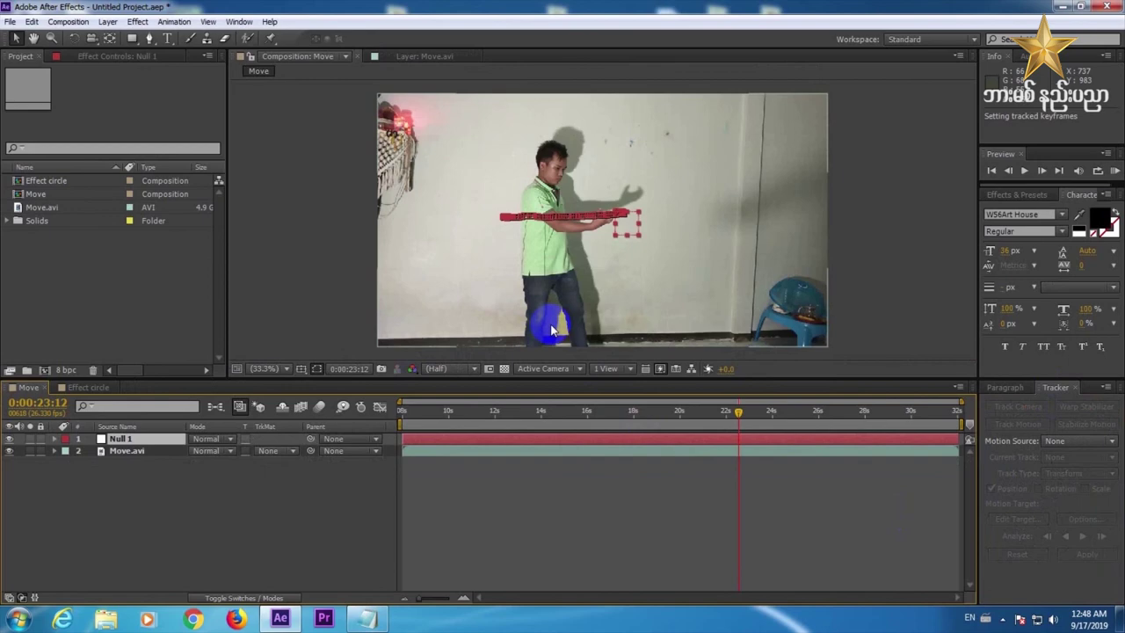
Reveal the keyframes of Null 1 and move the current time to its first Position keyframe at 0:00:13:06.
left_click(601, 438)
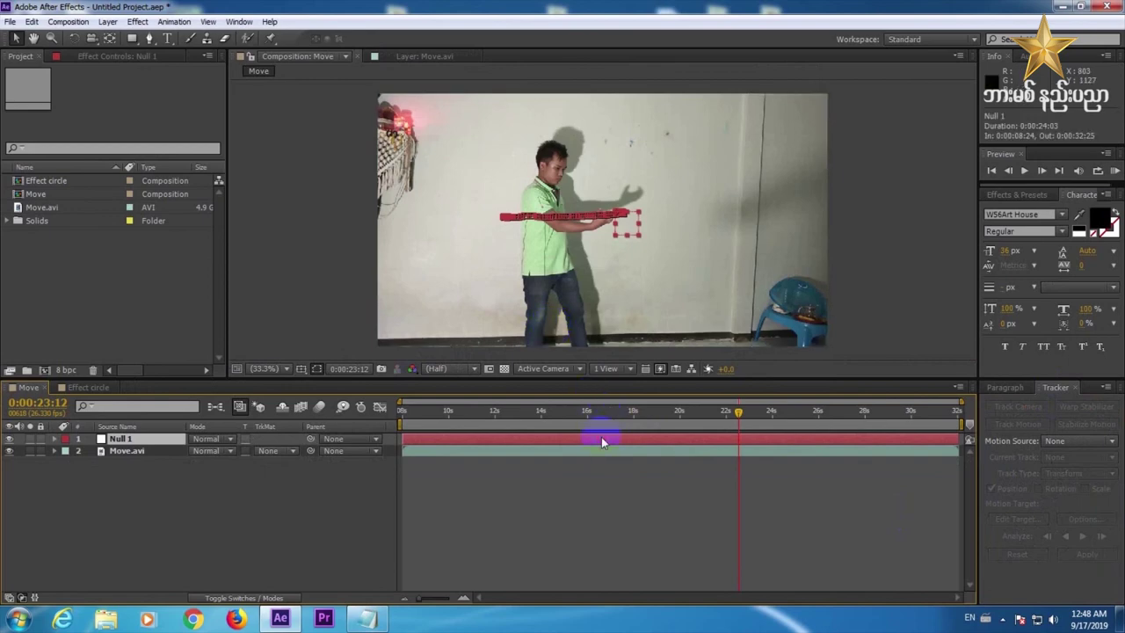
key("u")
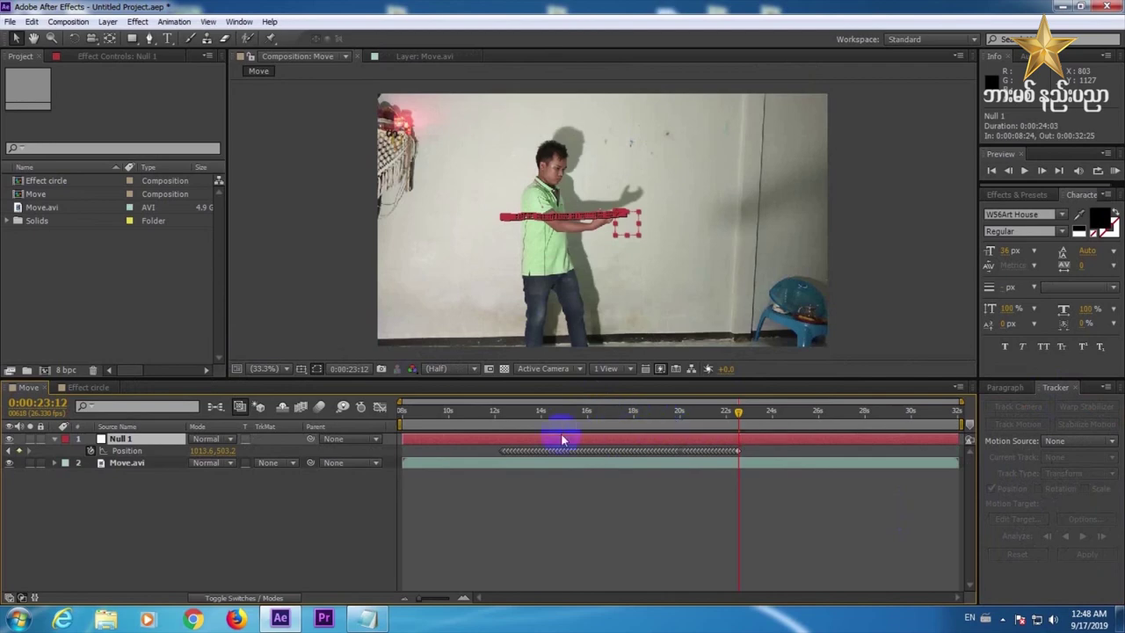
left_click(501, 412)
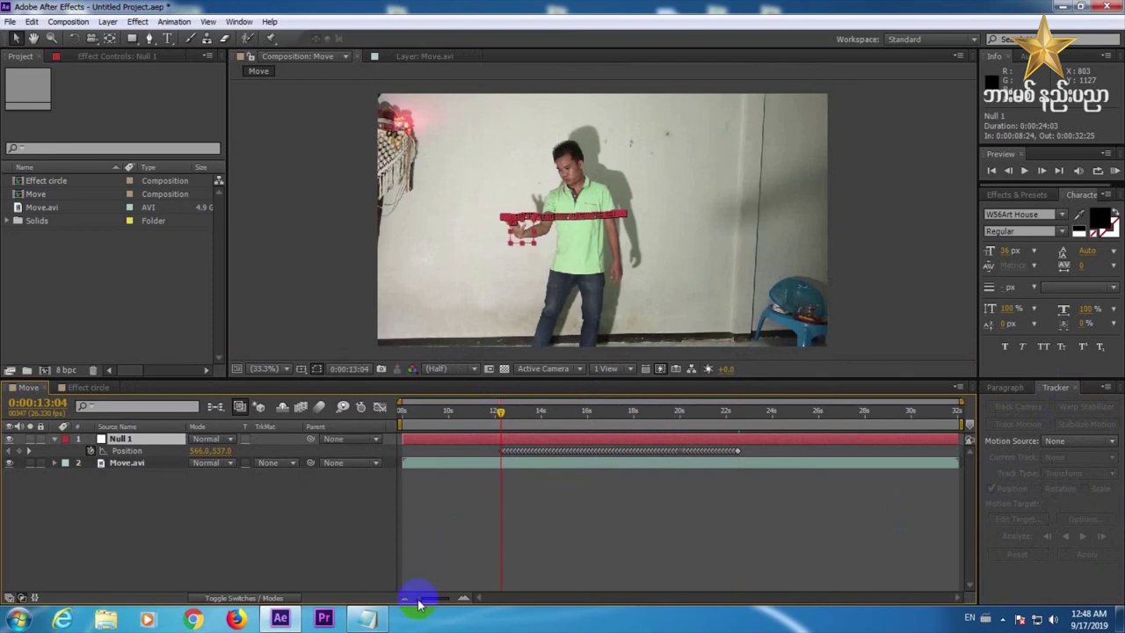
left_click_drag(419, 601, 446, 597)
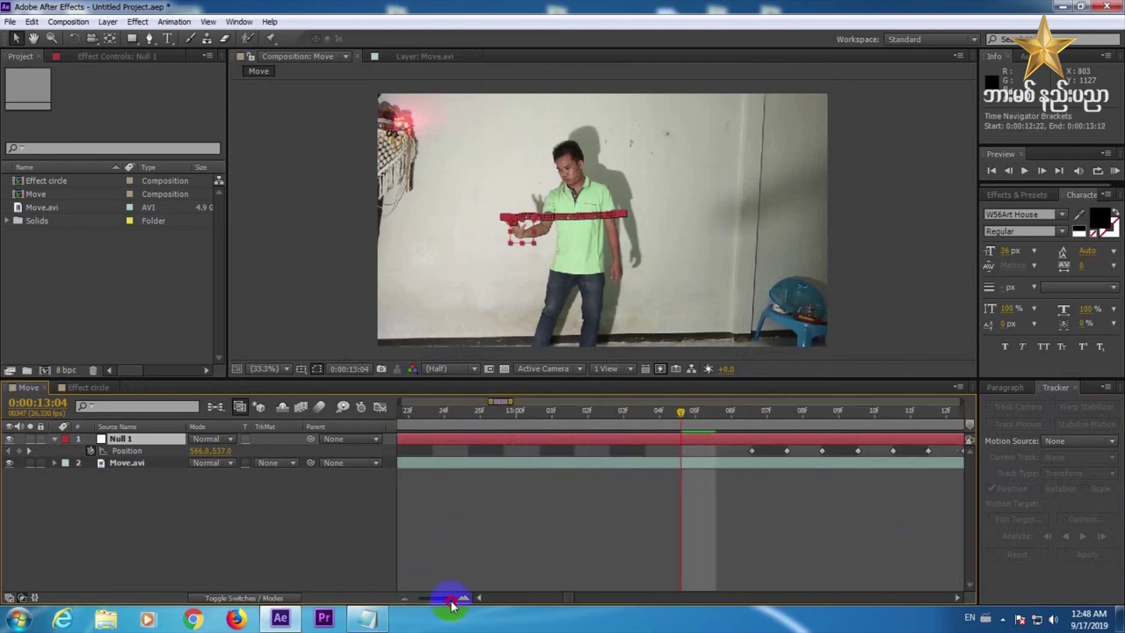
left_click(752, 413)
left_click_drag(440, 598, 390, 592)
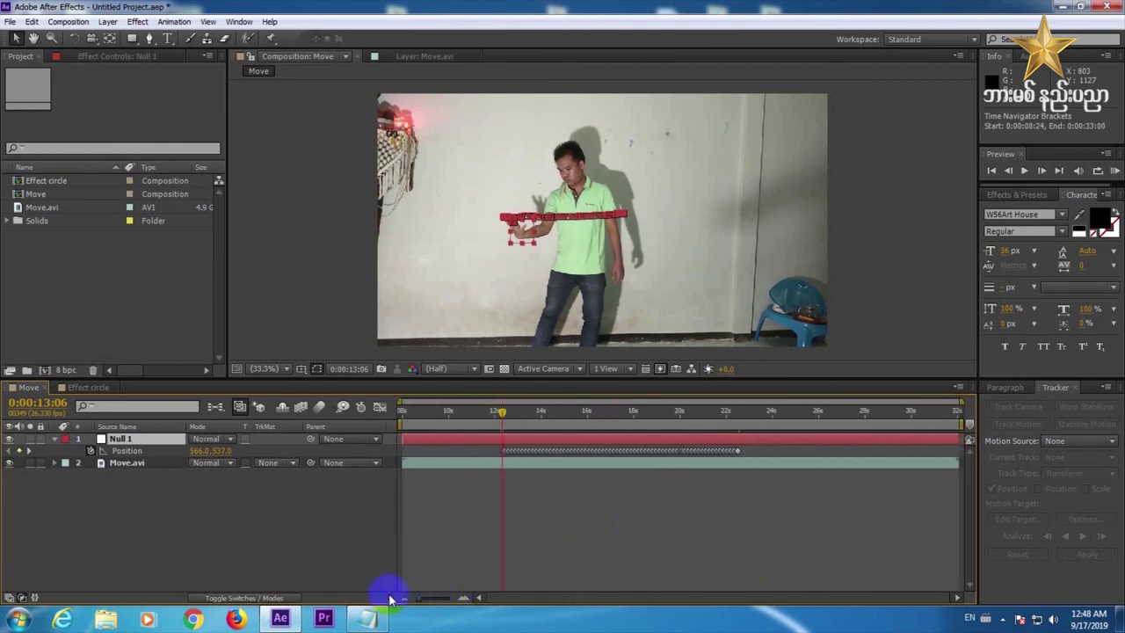
Add the Effect circle composition as the top layer of Move and scale it to 48%.
left_click(163, 522)
left_click_drag(49, 182, 103, 440)
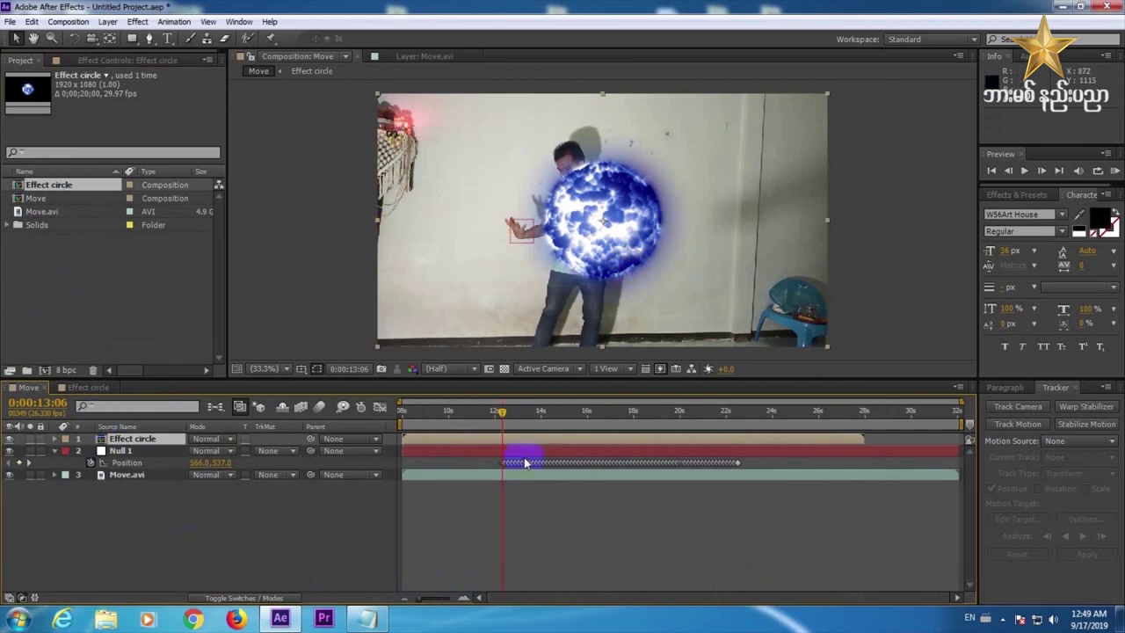
left_click(166, 452)
key("s")
left_click_drag(220, 450, 188, 450)
left_click(177, 450)
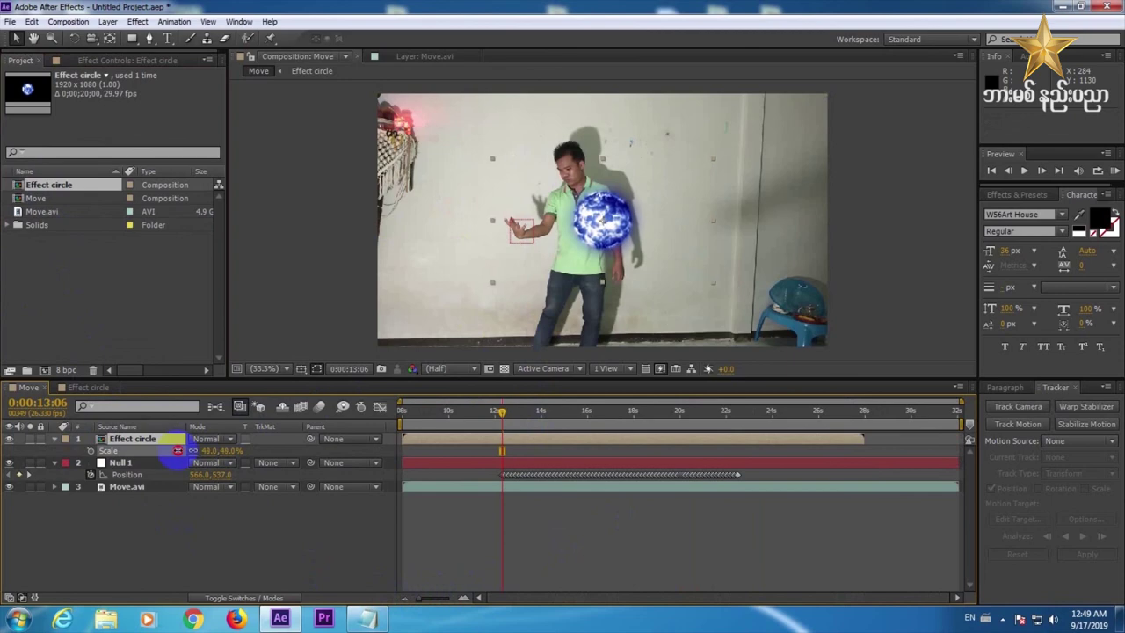
Reduce the Effect circle layer to 34% scale and position it just above the raised palm at about 603, 423.
left_click_drag(586, 223, 504, 187)
left_click_drag(212, 449, 201, 449)
left_click_drag(477, 213, 474, 227)
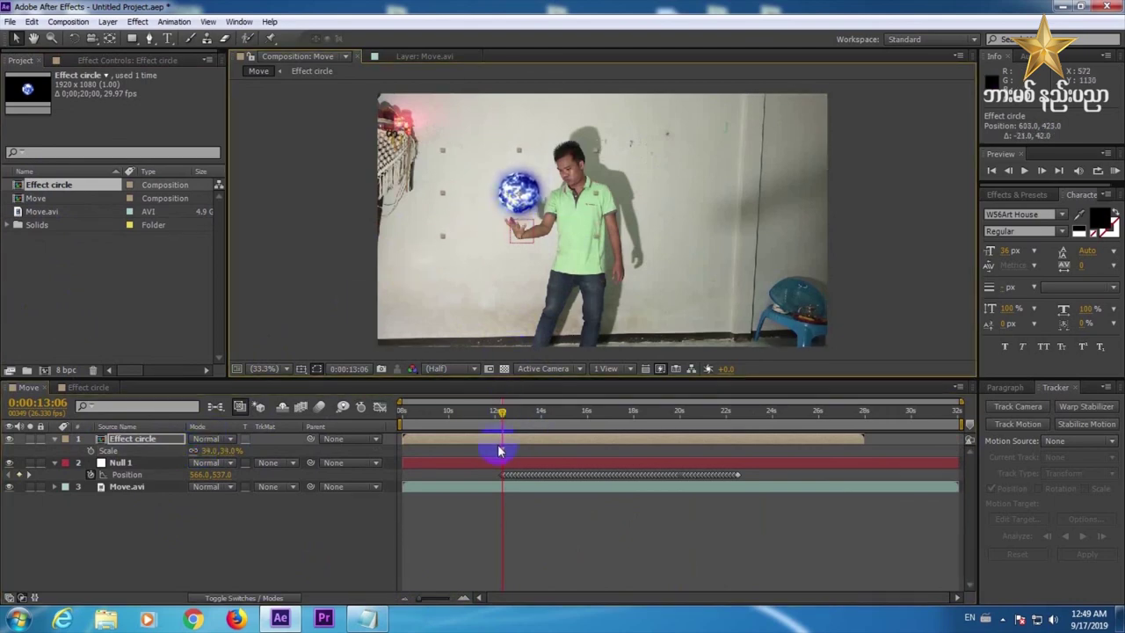
Keyframe the Effect circle layer's opacity at 100% at 0:00:13:06 and 0% at 0:00:12:24 for a quick fade-in.
key("t")
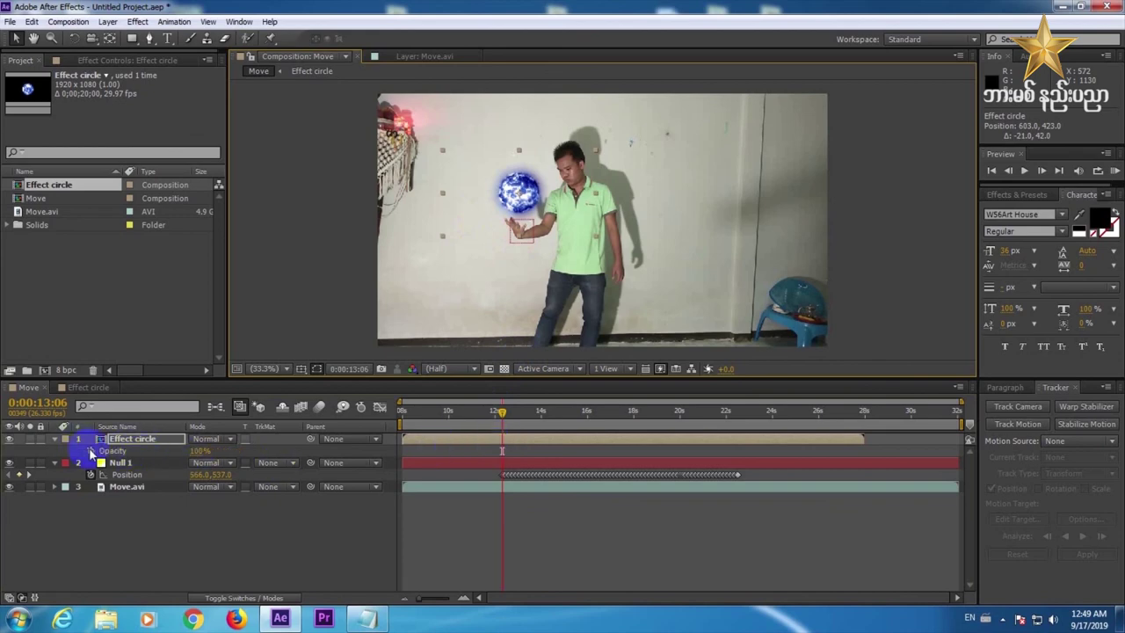
left_click(91, 450)
left_click_drag(501, 413, 495, 410)
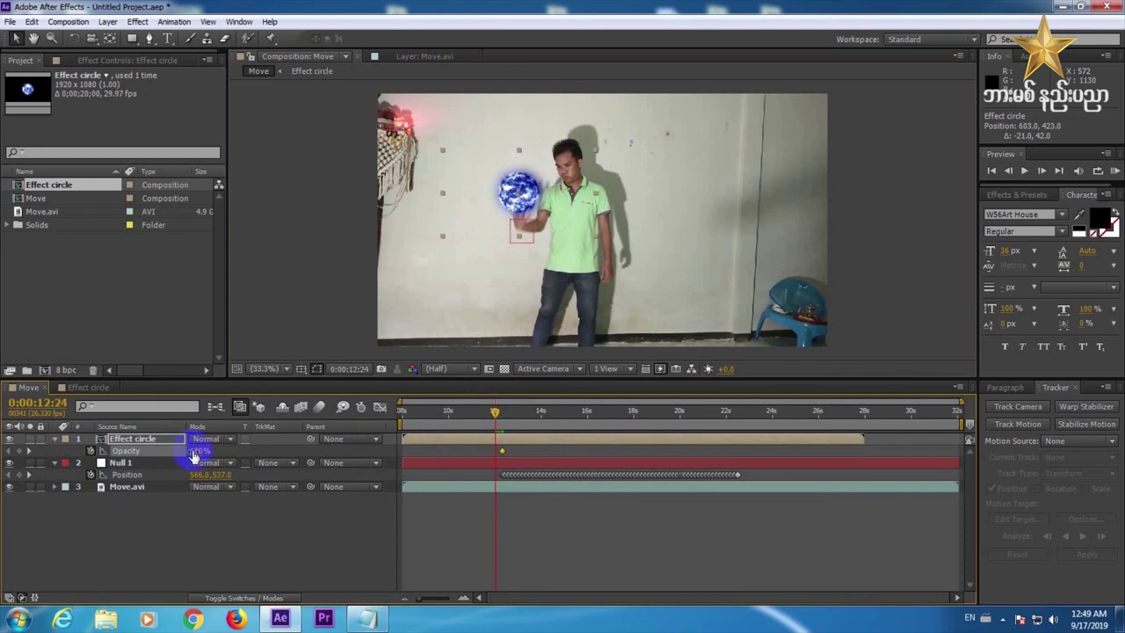
left_click_drag(194, 457, 25, 427)
Return the current time to exactly 0:00:13:06 and parent the Effect circle layer to Null 1.
left_click(496, 415)
left_click_drag(496, 420, 502, 422)
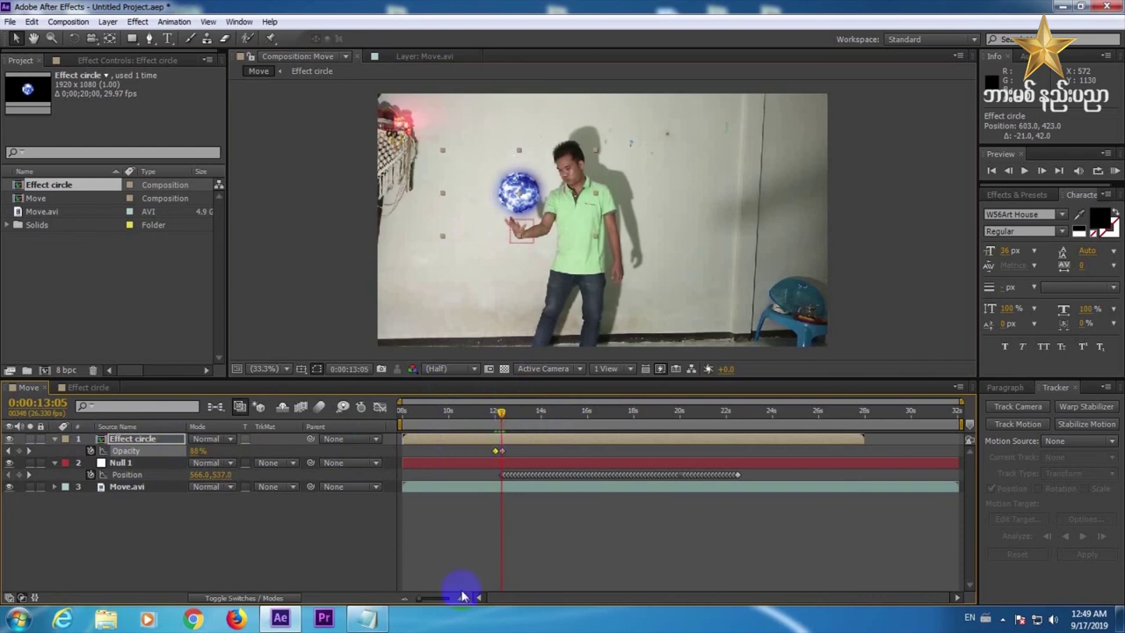
left_click(432, 593)
left_click(712, 414)
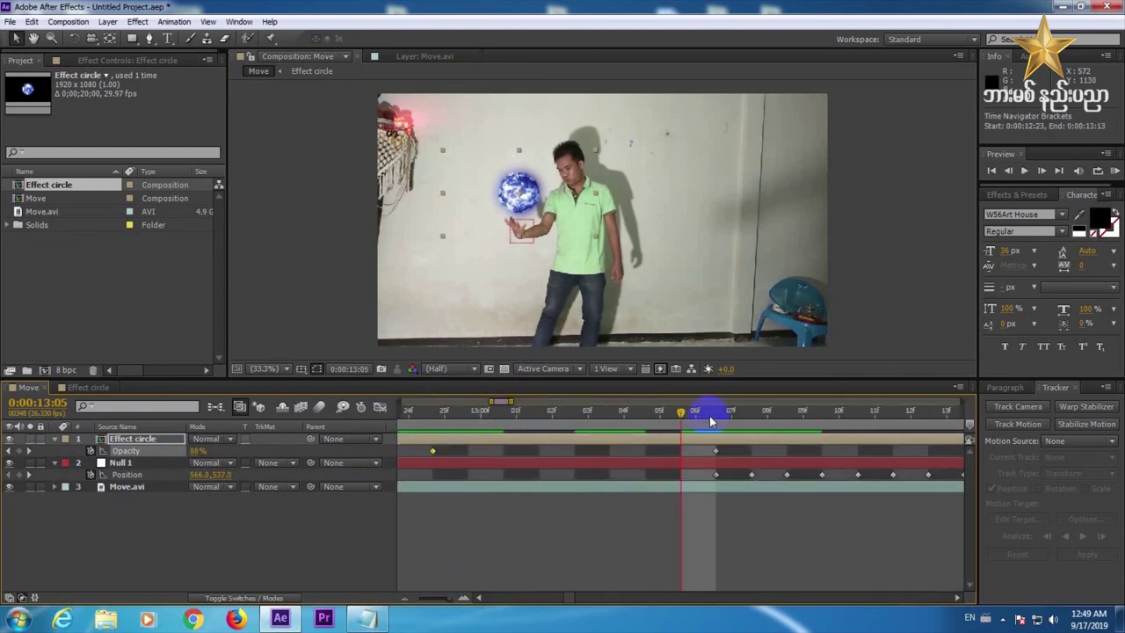
left_click_drag(476, 597, 410, 595)
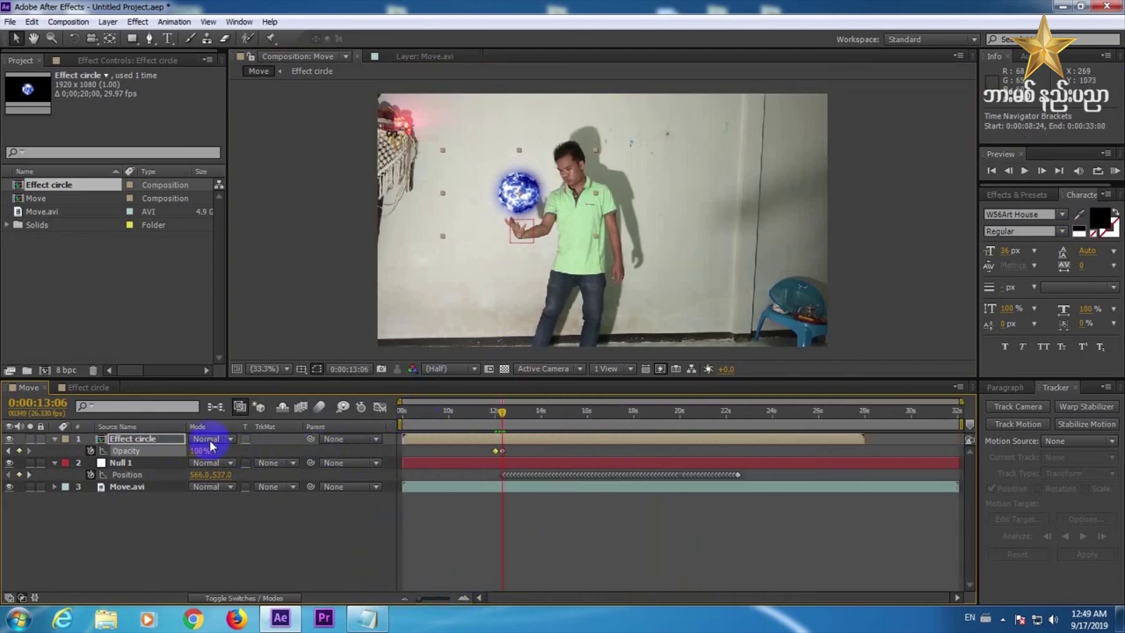
left_click(117, 465)
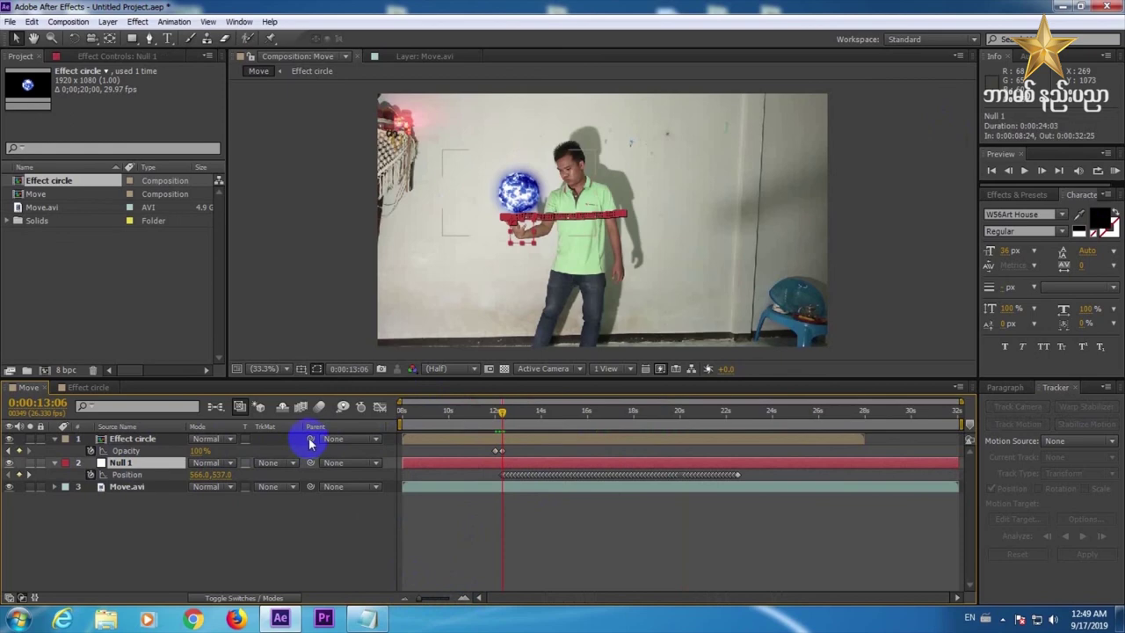
left_click_drag(308, 440, 142, 467)
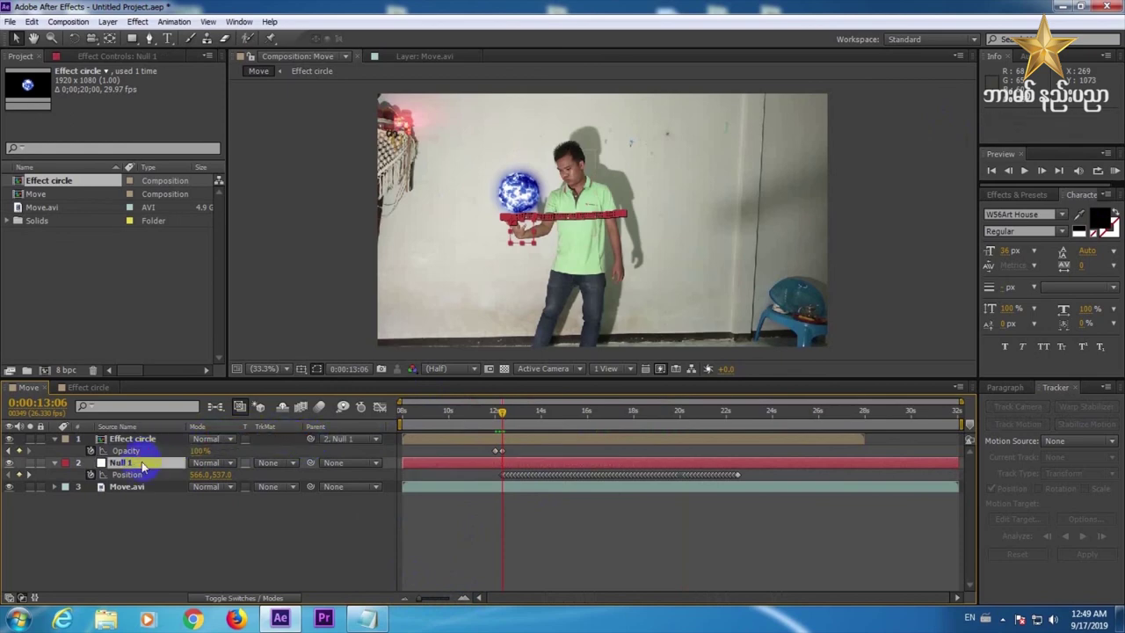
Fade out the Effect circle layer near the end of the tracking with opacity keyframes of 100% at 0:00:23:05 and 0% at 0:00:23:10.
left_click(659, 419)
left_click_drag(664, 419, 733, 423)
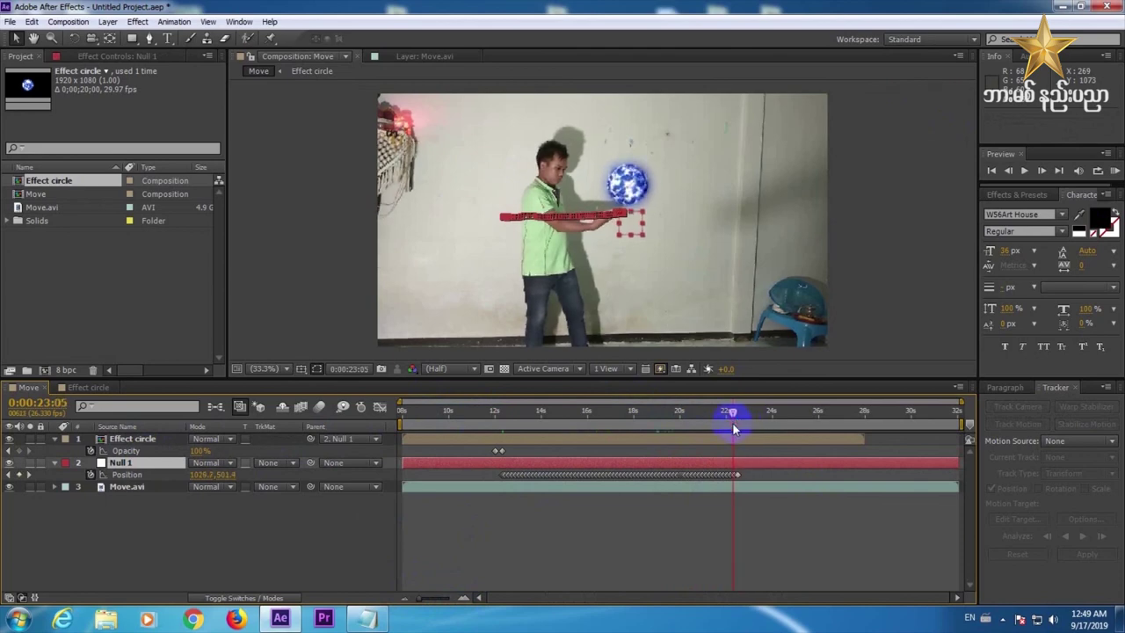
left_click(731, 439)
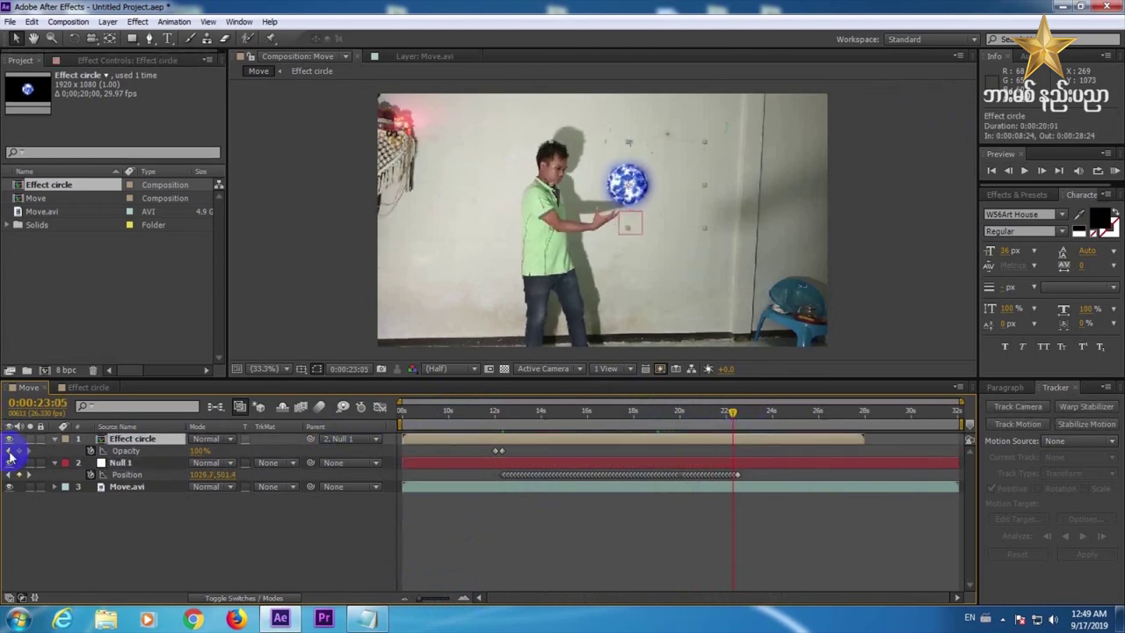
key("u")
key("u")
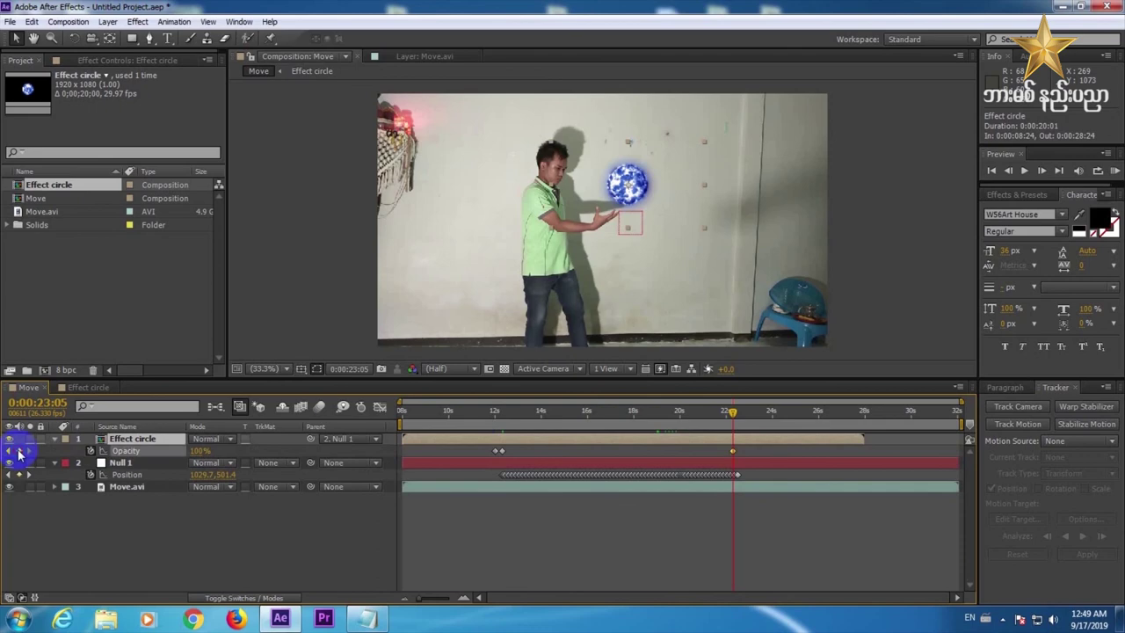
left_click_drag(733, 420, 738, 420)
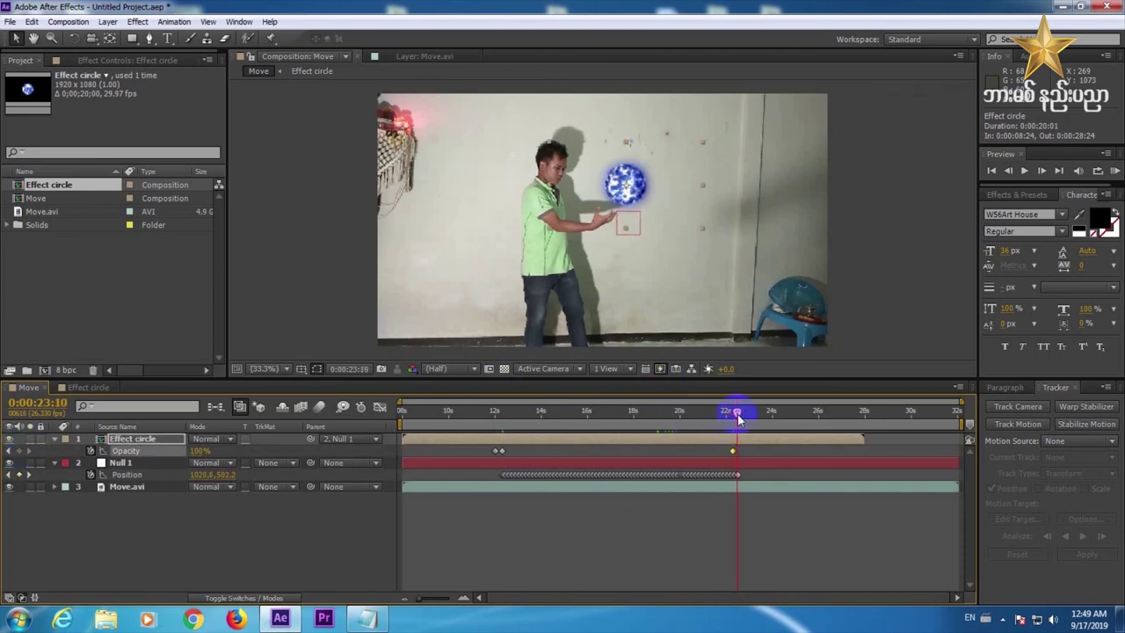
left_click_drag(201, 450, 117, 431)
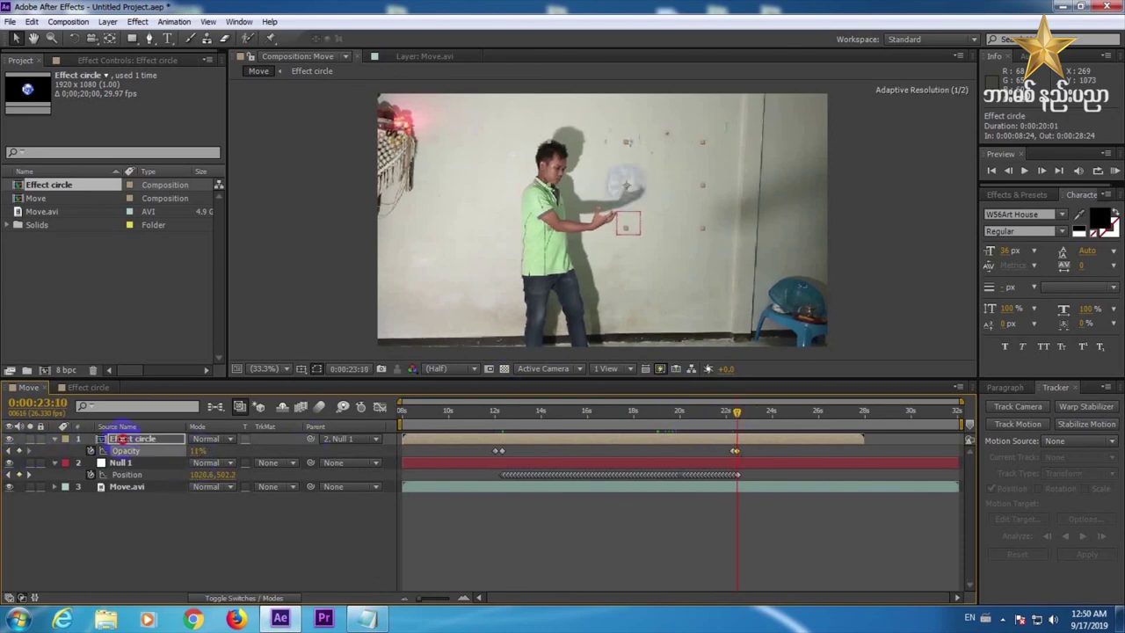
Render a RAM preview of Move and scrub through the sphere's fade-in and first tracked movement up to 0:00:14:17.
left_click(1116, 172)
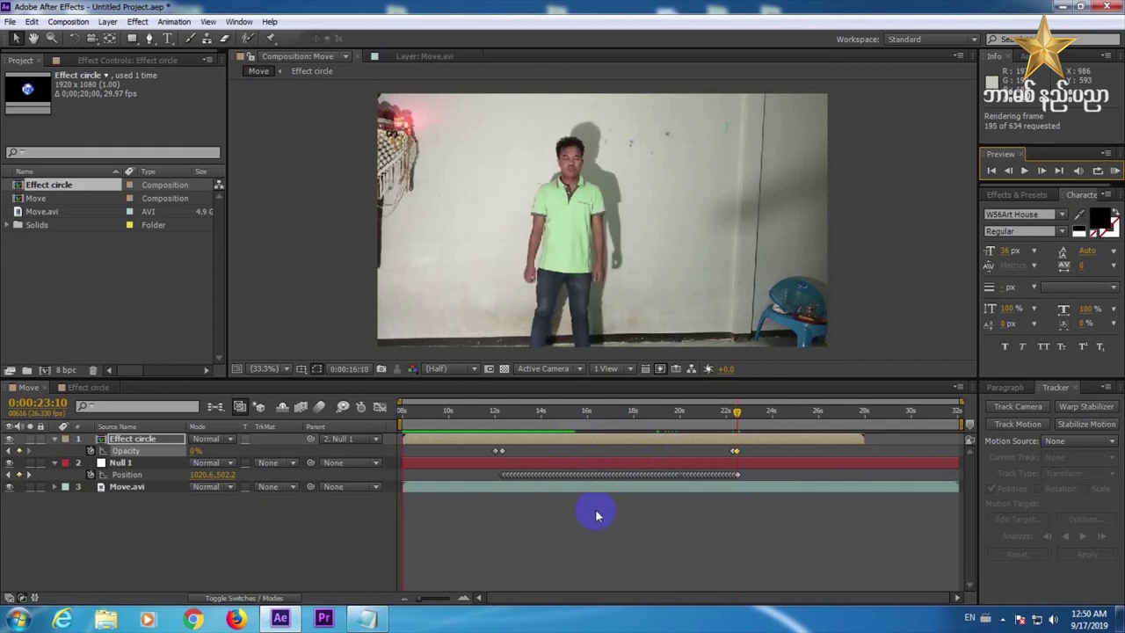
left_click(530, 404)
left_click_drag(508, 413, 539, 421)
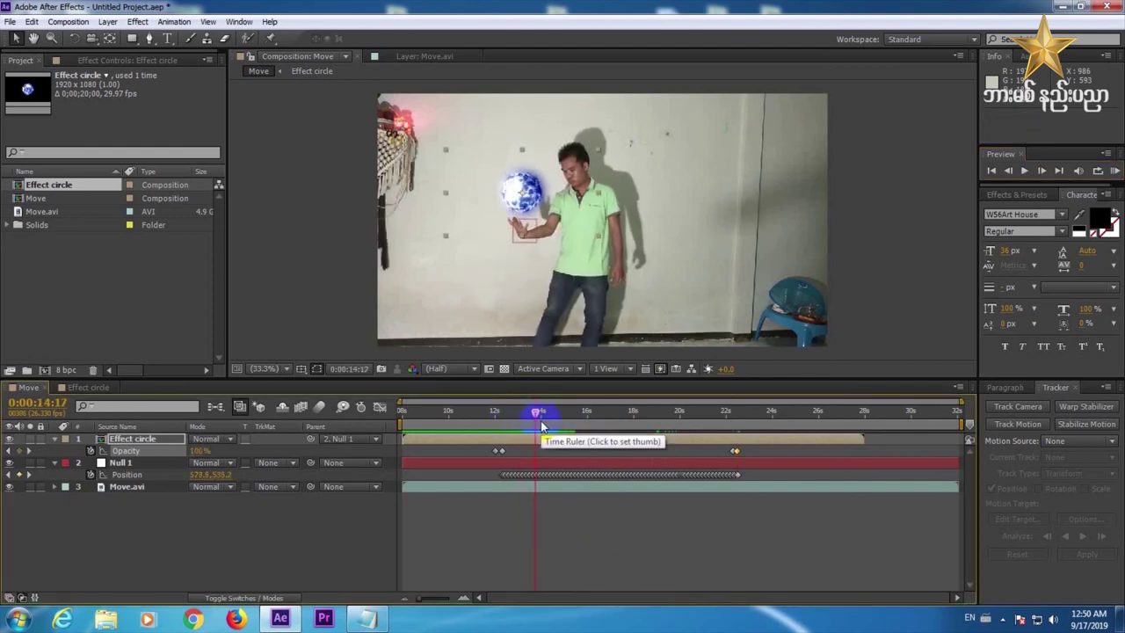